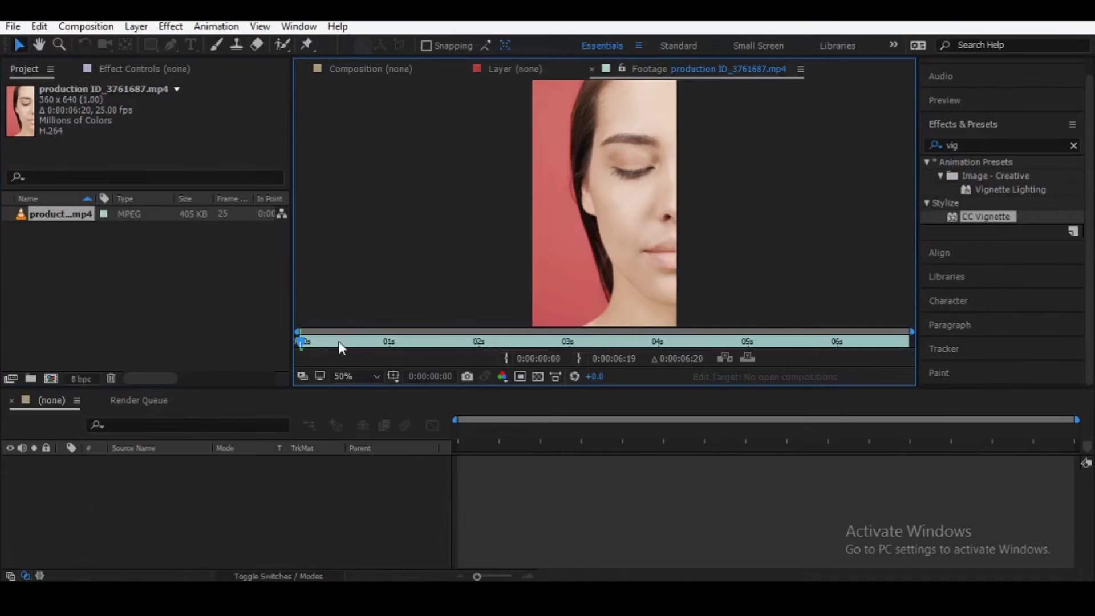
Preview the portrait clip, then build the production ID_3761687 composition from it
left_click_drag(337, 342, 722, 342)
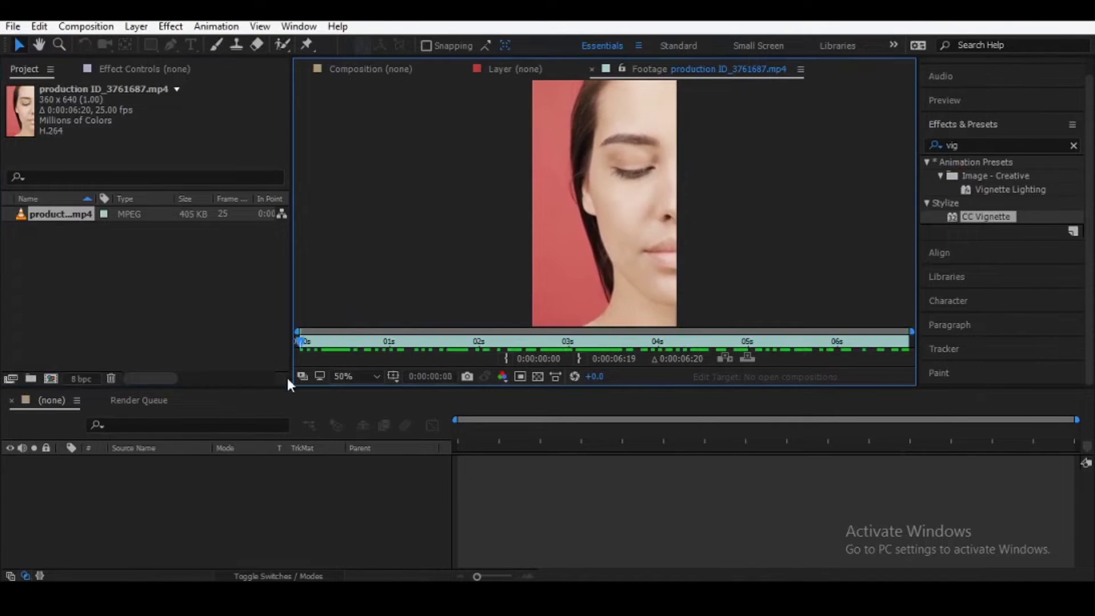
left_click(211, 513)
left_click_drag(59, 215, 59, 326)
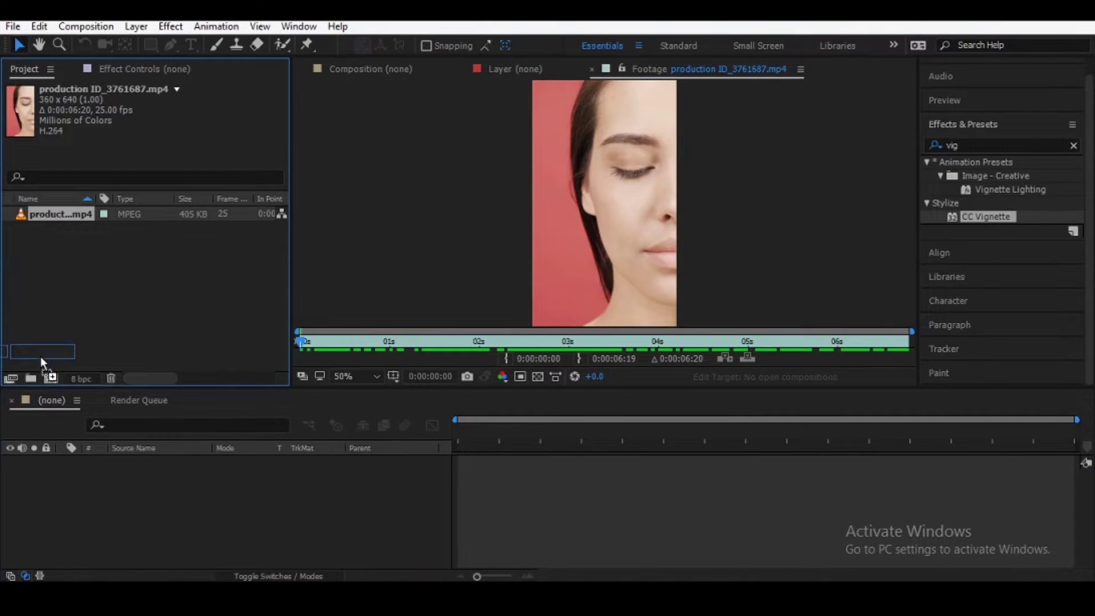
left_click_drag(50, 377, 50, 378)
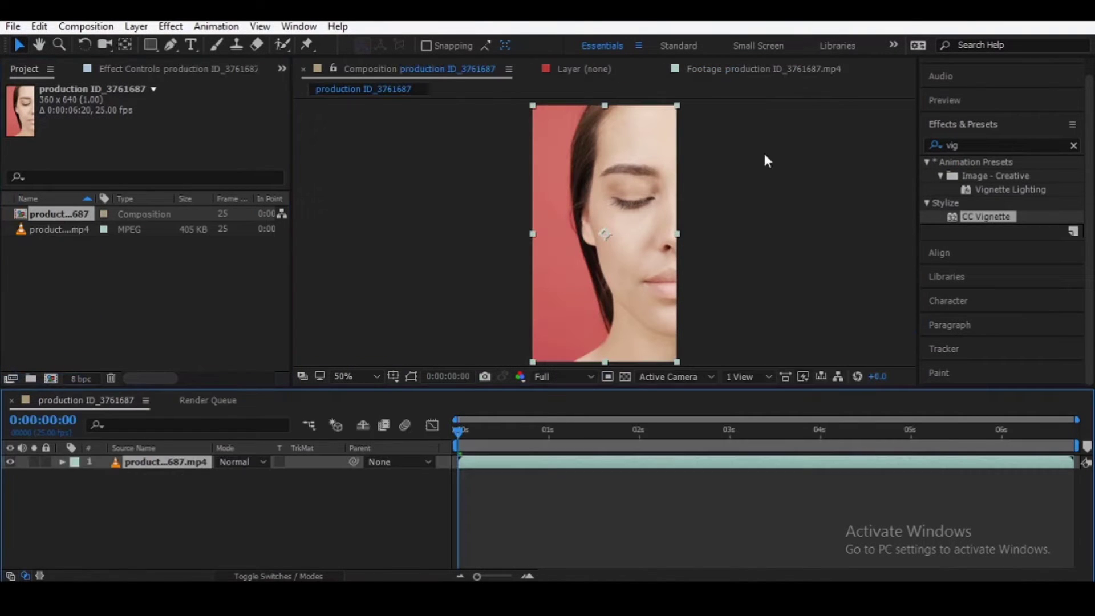
Check the Composition Settings and close them without changes
left_click(86, 27)
left_click(94, 66)
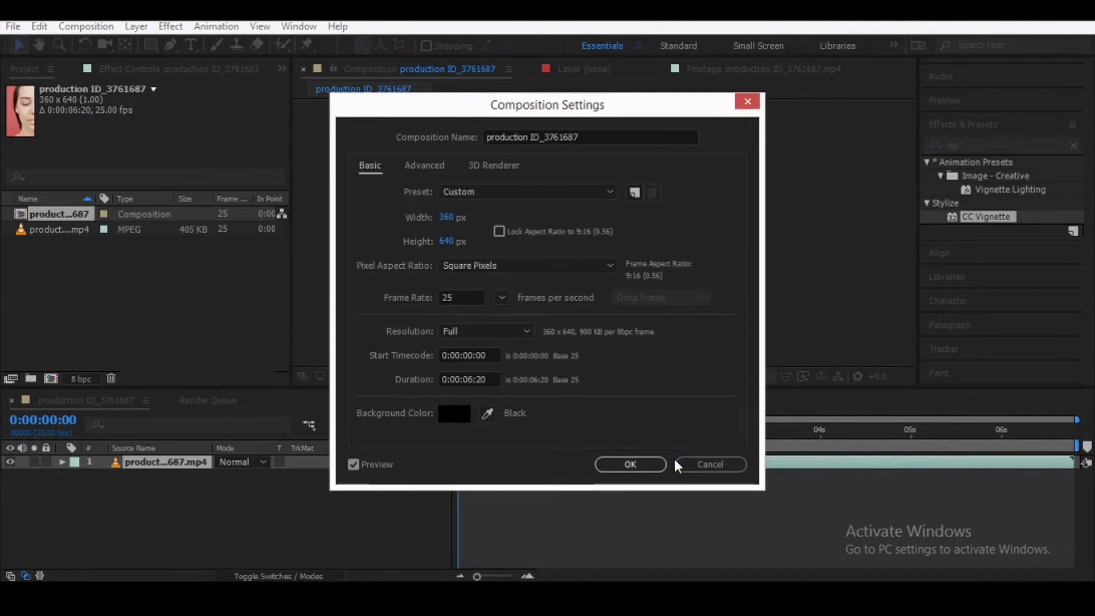
left_click(707, 463)
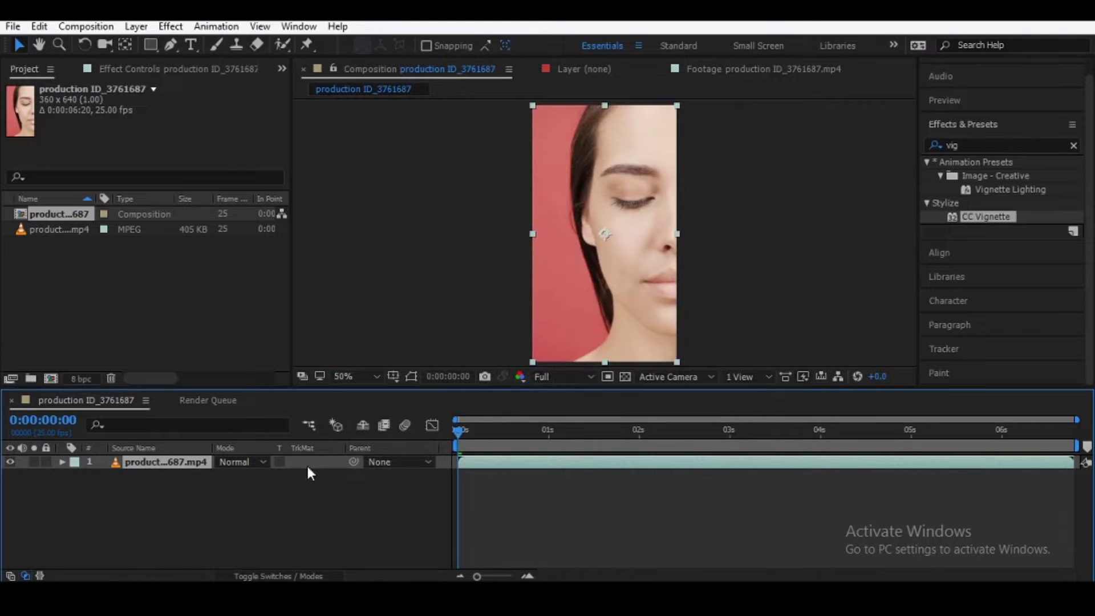
Select the footage layer and move the playhead to 0:00:02:21, where the eye is open
left_click(225, 517)
left_click(188, 463)
left_click_drag(462, 435, 718, 462)
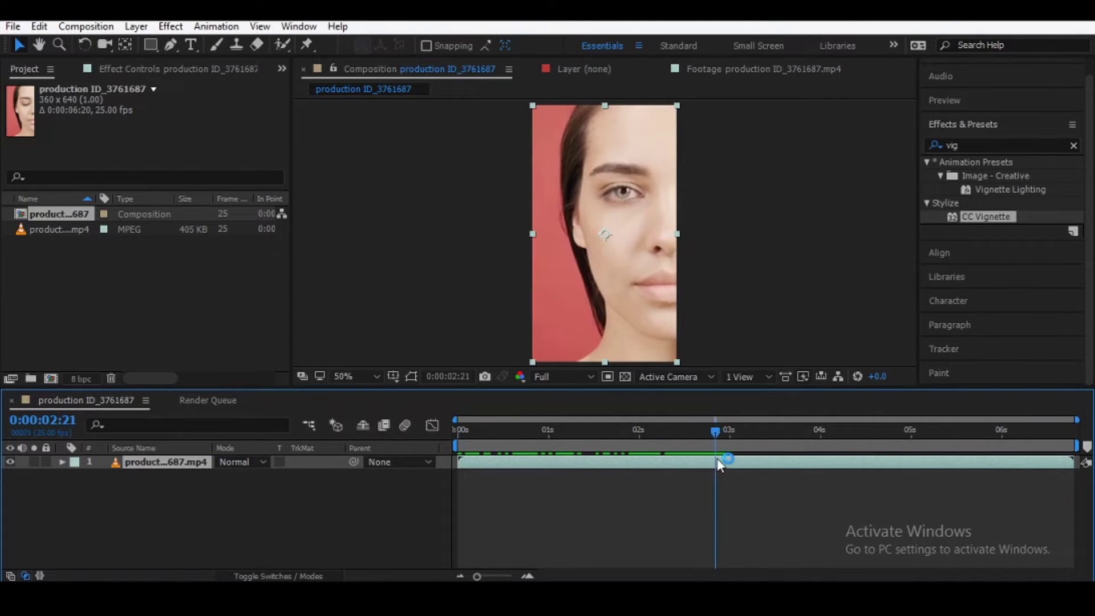
left_click(714, 469)
left_click(710, 466)
Start Track Motion on the footage and place Track Point 1 on the woman's eye
left_click(942, 348)
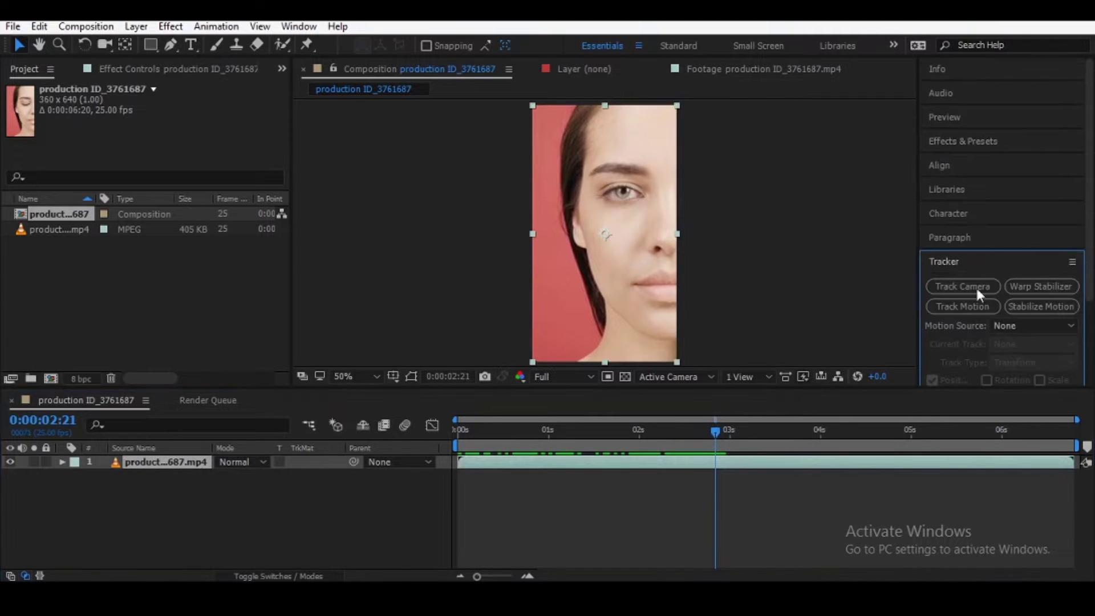
left_click(964, 308)
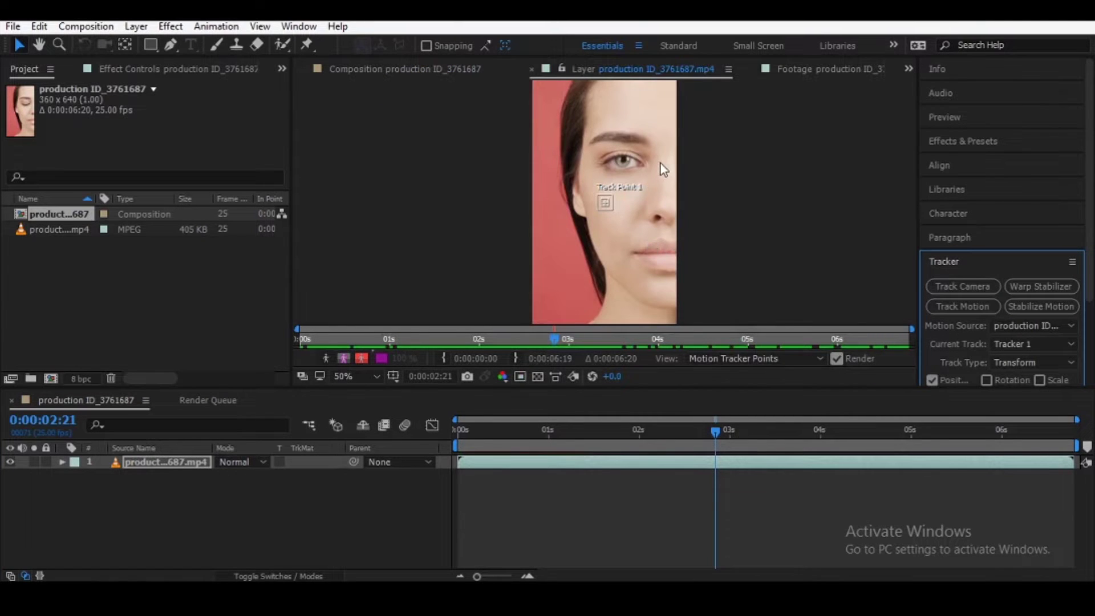
scroll(660, 163, "up", 2)
key("v")
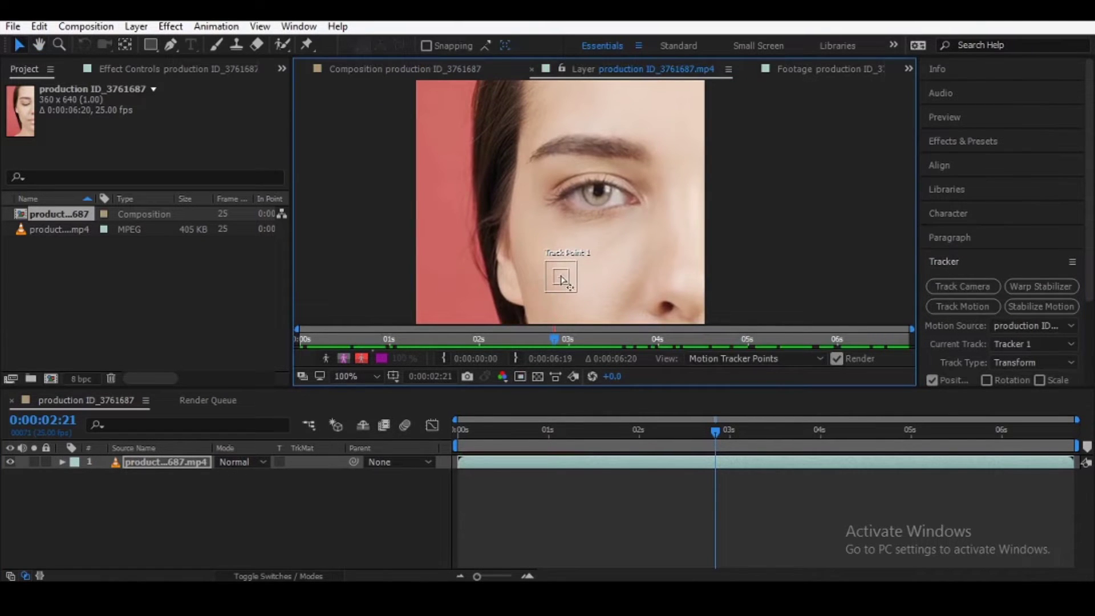
left_click_drag(559, 278, 600, 192)
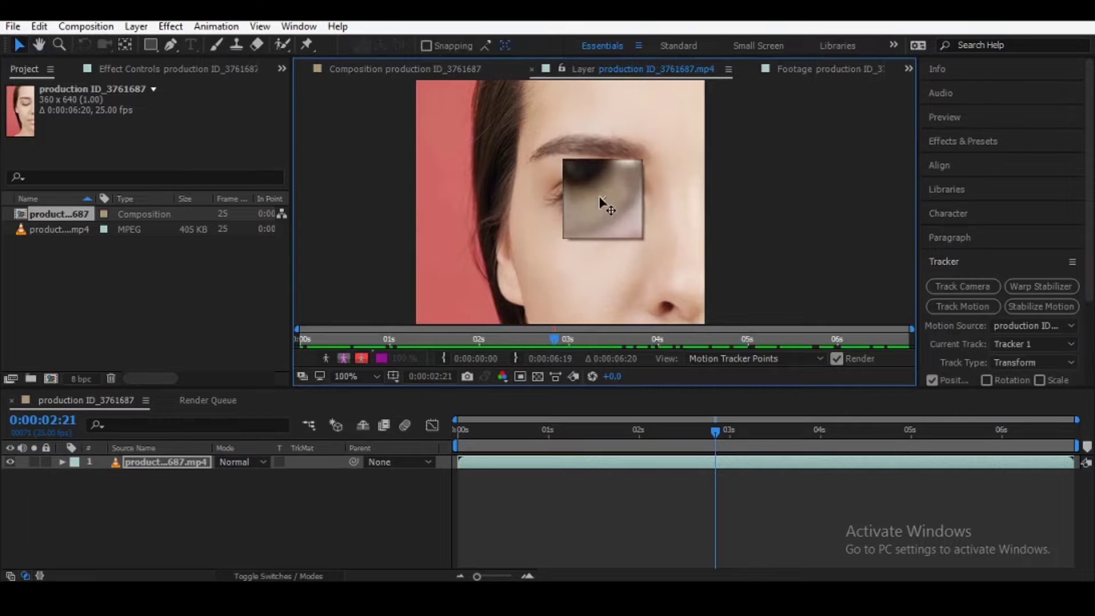
left_click_drag(600, 191, 597, 189)
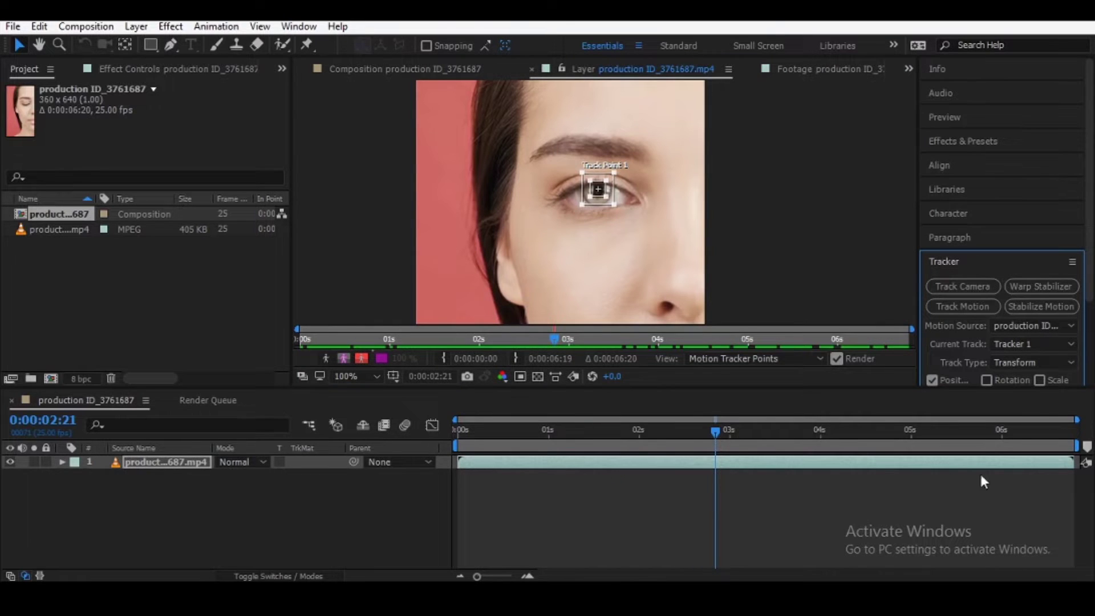
scroll(926, 324, "down", 1)
Centre Track Point 1 on the pupil, analyze it forward, and review the path from 0:00:00:00
scroll(922, 357, "down", 1)
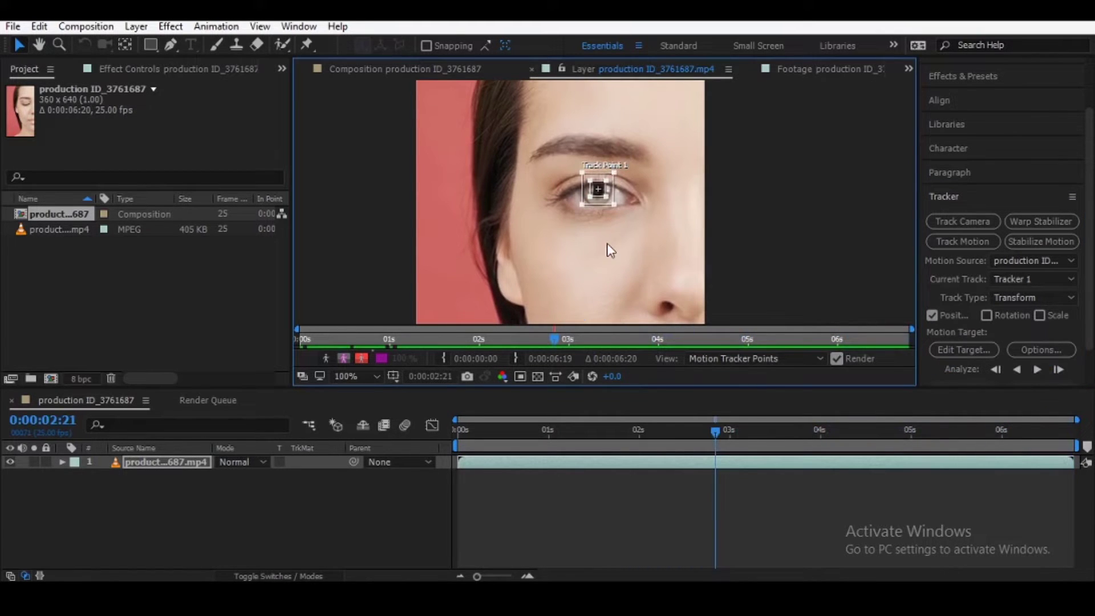
scroll(606, 250, "up", 2)
scroll(605, 228, "up", 2)
left_click_drag(601, 222, 601, 229)
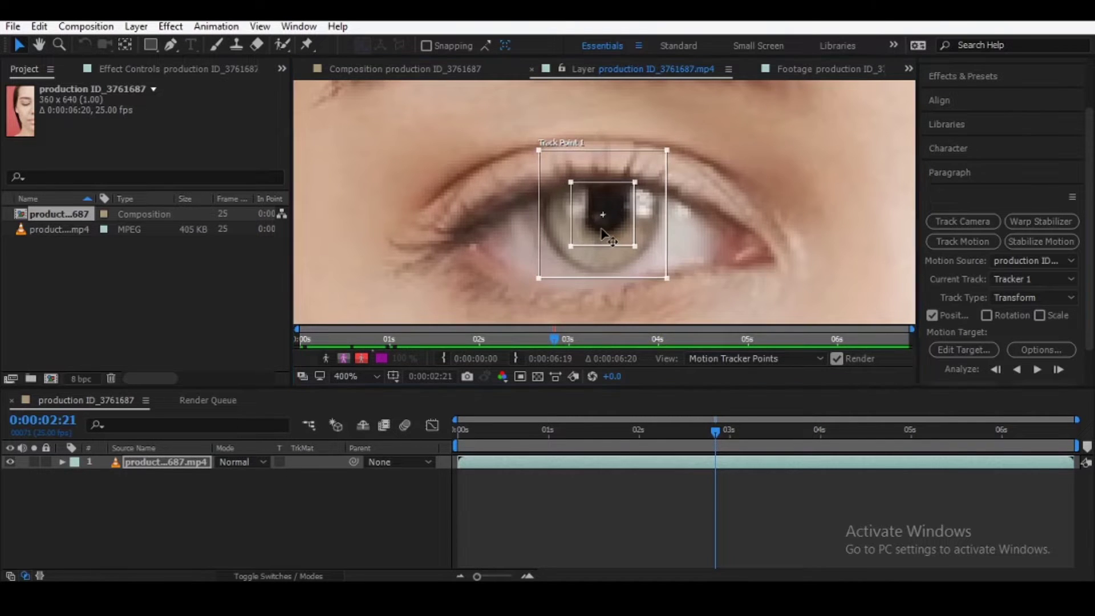
scroll(606, 257, "down", 2)
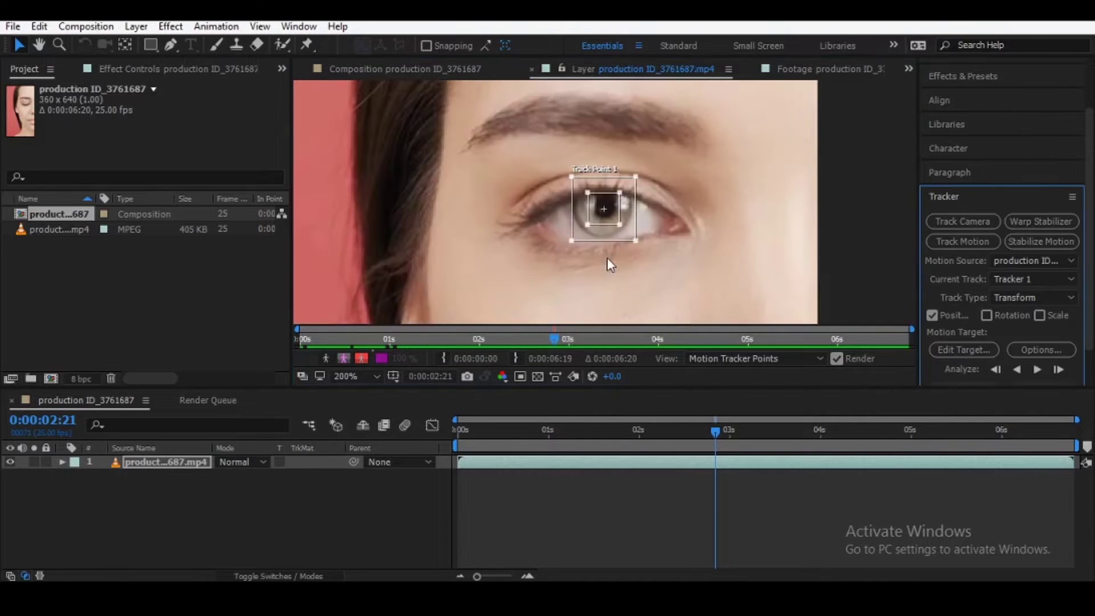
left_click(1035, 370)
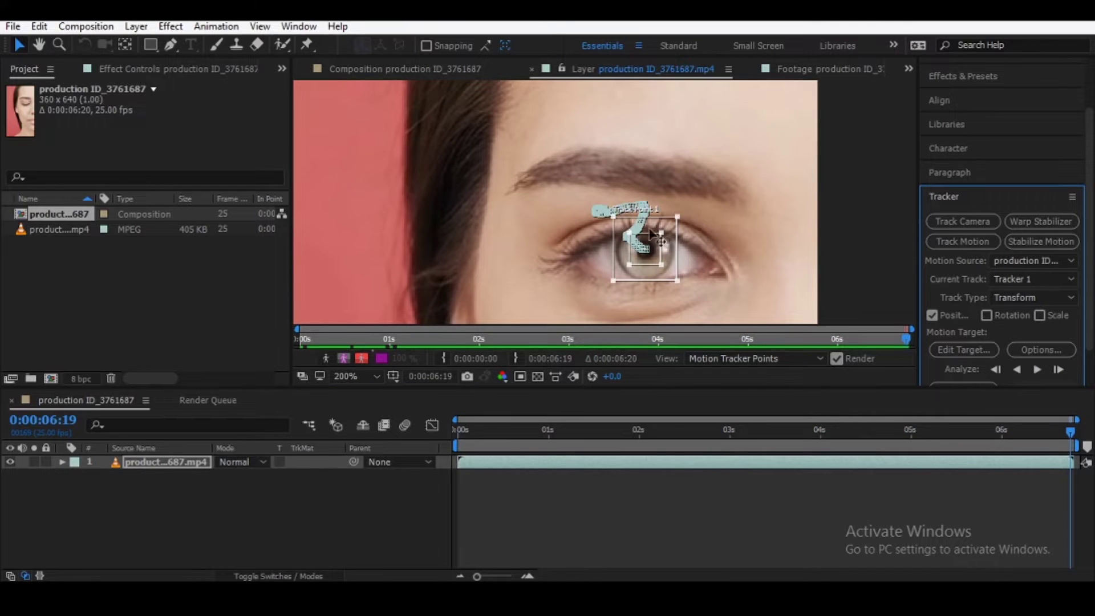
mouse_move(669, 439)
left_mouse_down()
mouse_move(713, 436)
mouse_move(695, 460)
mouse_move(960, 474)
mouse_move(321, 503)
left_mouse_up()
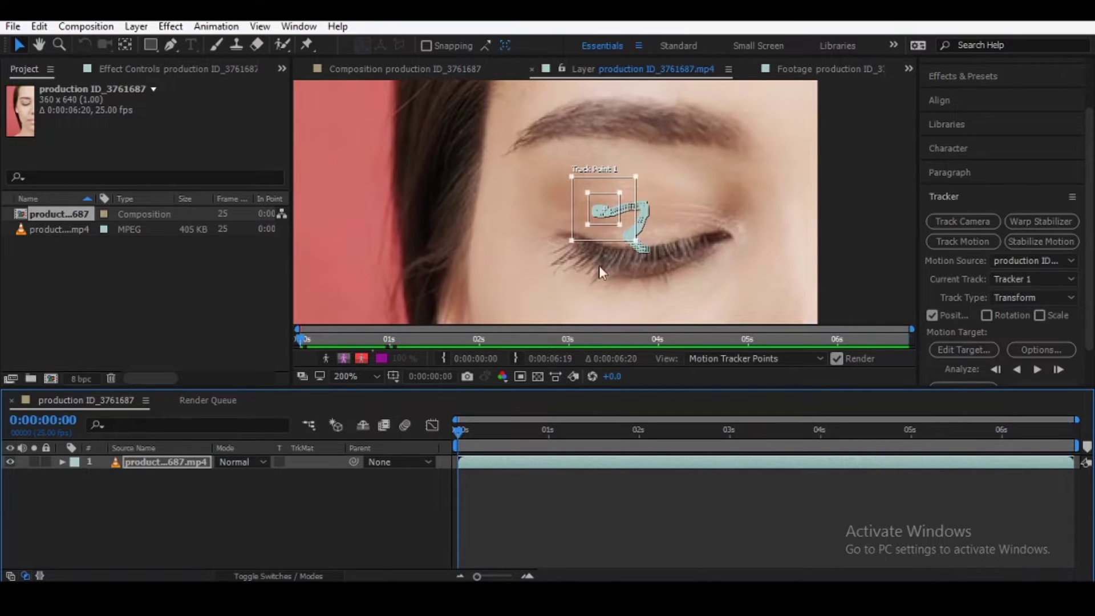
Add a Null 1 object layer to the composition
right_click(197, 520)
mouse_move(222, 366)
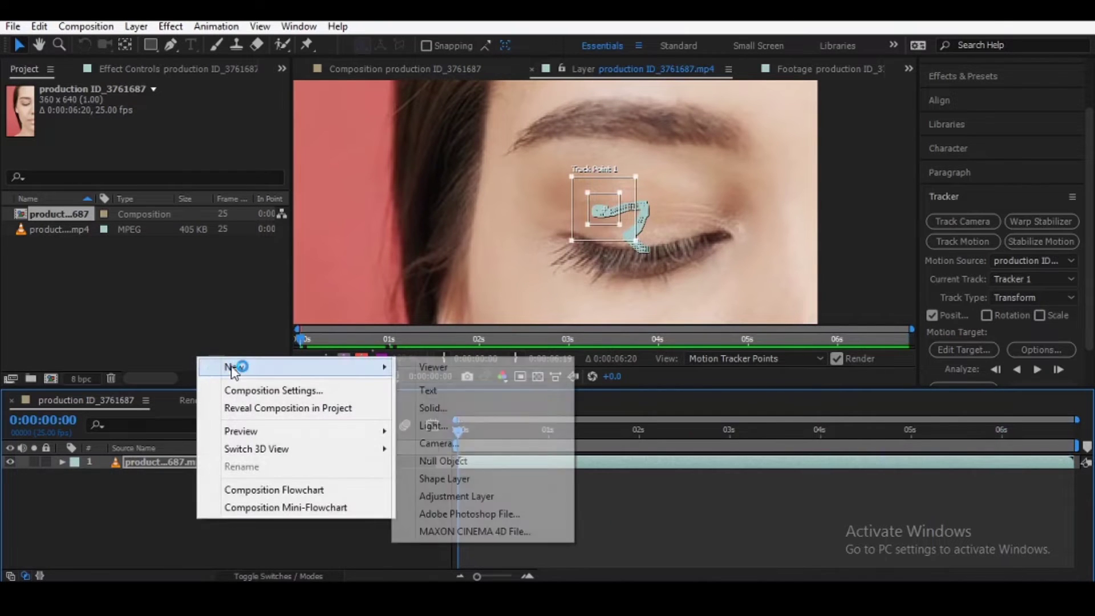
left_click(448, 460)
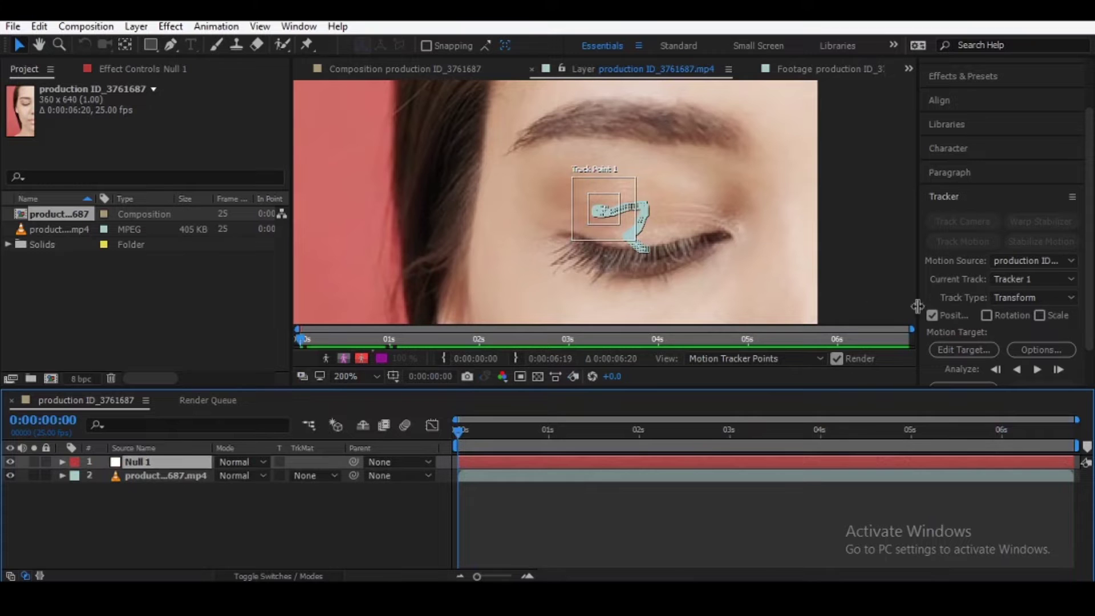
Make Null 1 the motion target, apply X and Y tracking, and scrub to verify
left_click(973, 352)
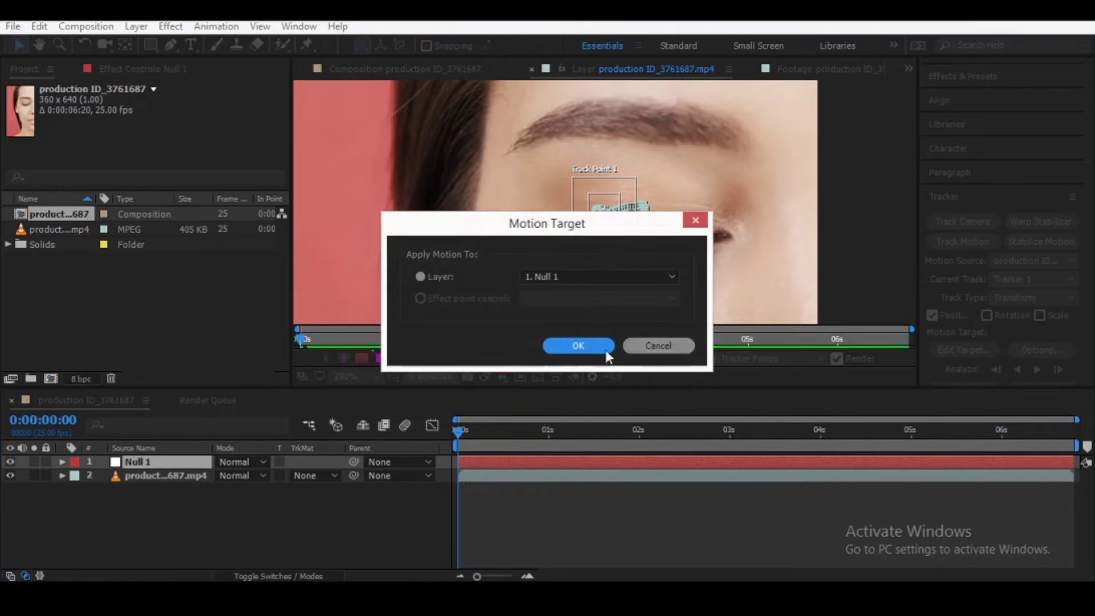
left_click(575, 279)
left_click(564, 295)
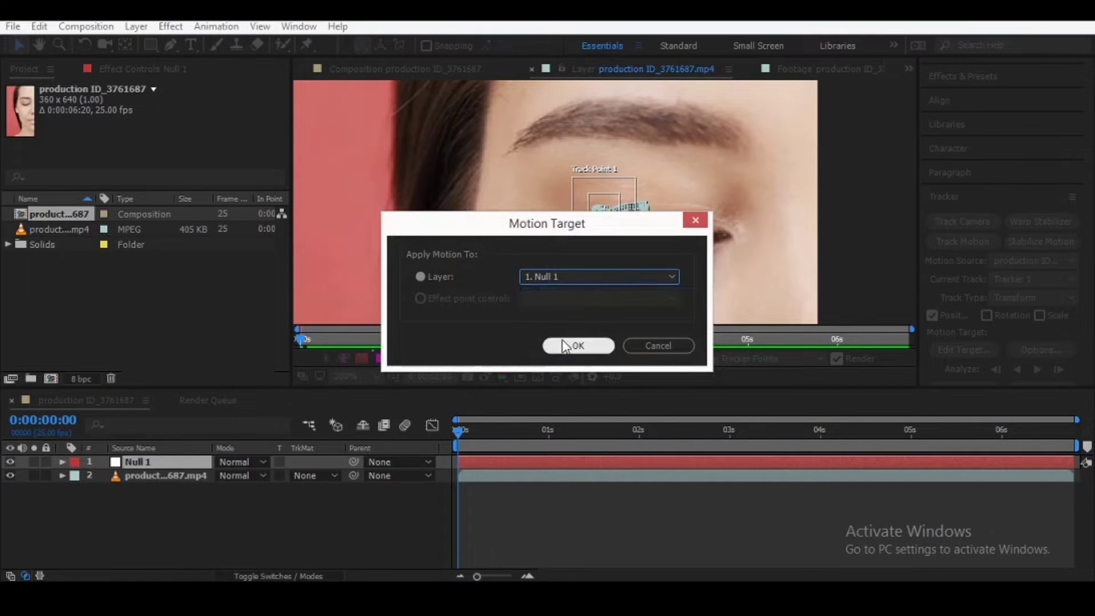
left_click(576, 346)
scroll(935, 362, "down", 1)
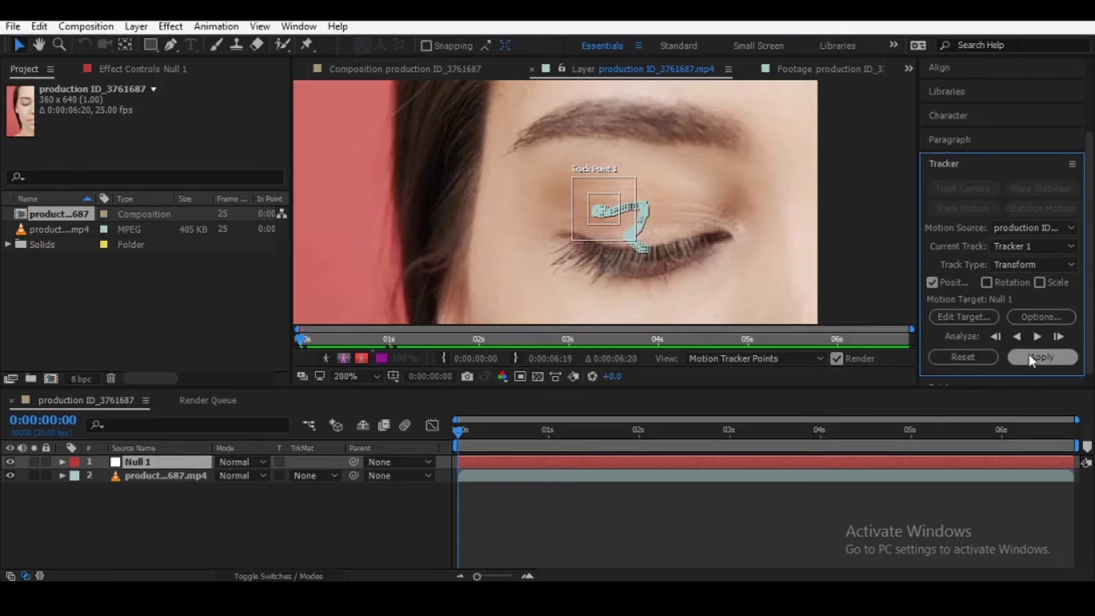
left_click(1041, 356)
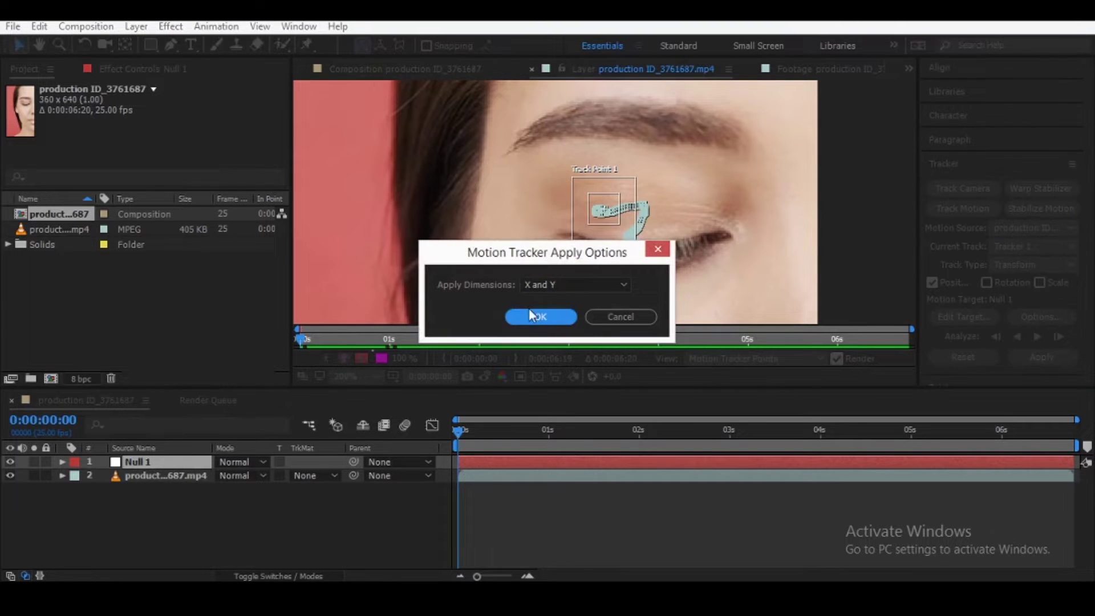
left_click(529, 313)
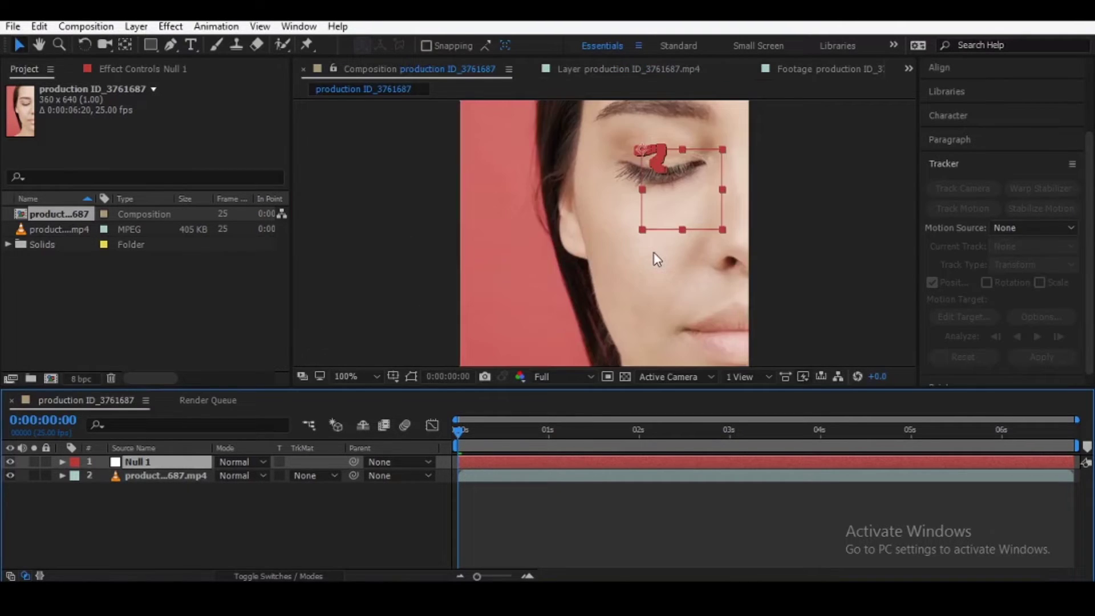
key("period")
key("comma")
mouse_move(589, 428)
left_mouse_down()
mouse_move(1025, 451)
mouse_move(679, 491)
mouse_move(795, 477)
left_mouse_up()
At 0:00:03:18, add a new solid layer named 'ram'
left_click(114, 528)
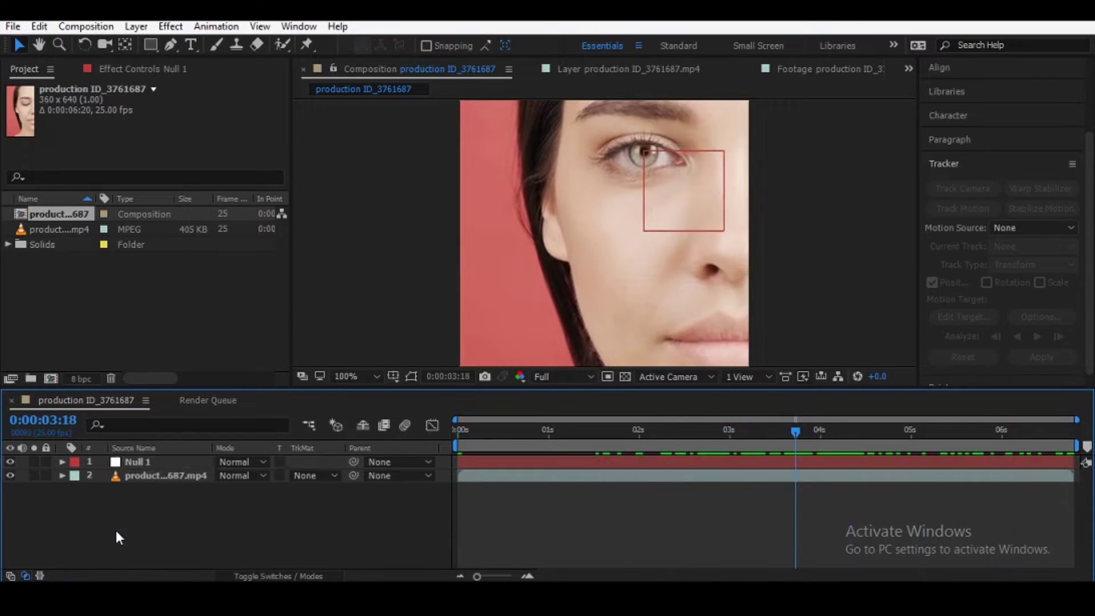
right_click(115, 531)
mouse_move(169, 376)
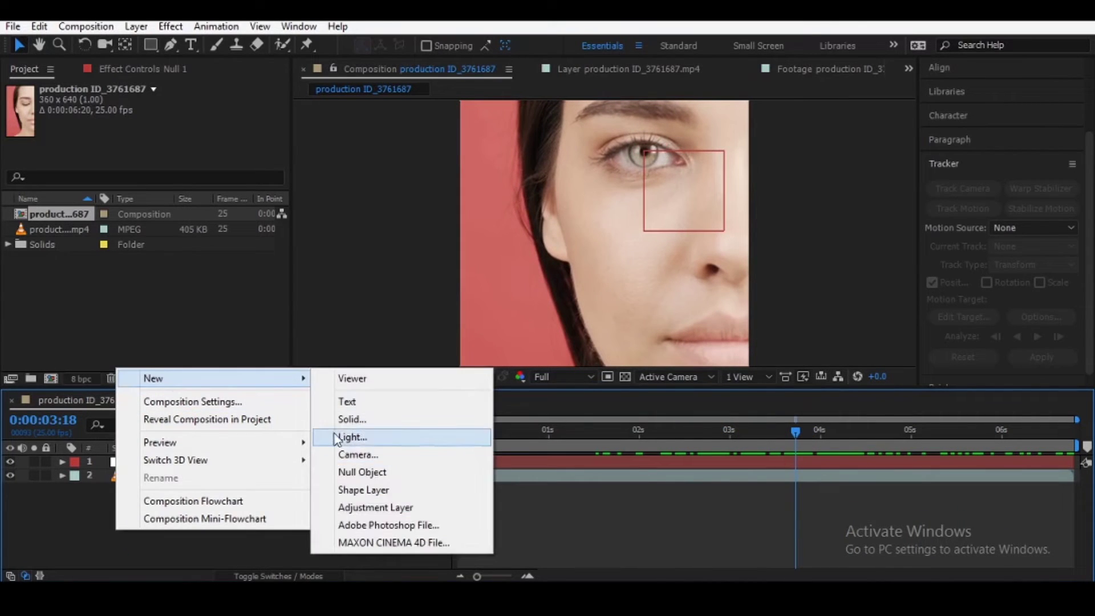
left_click(350, 419)
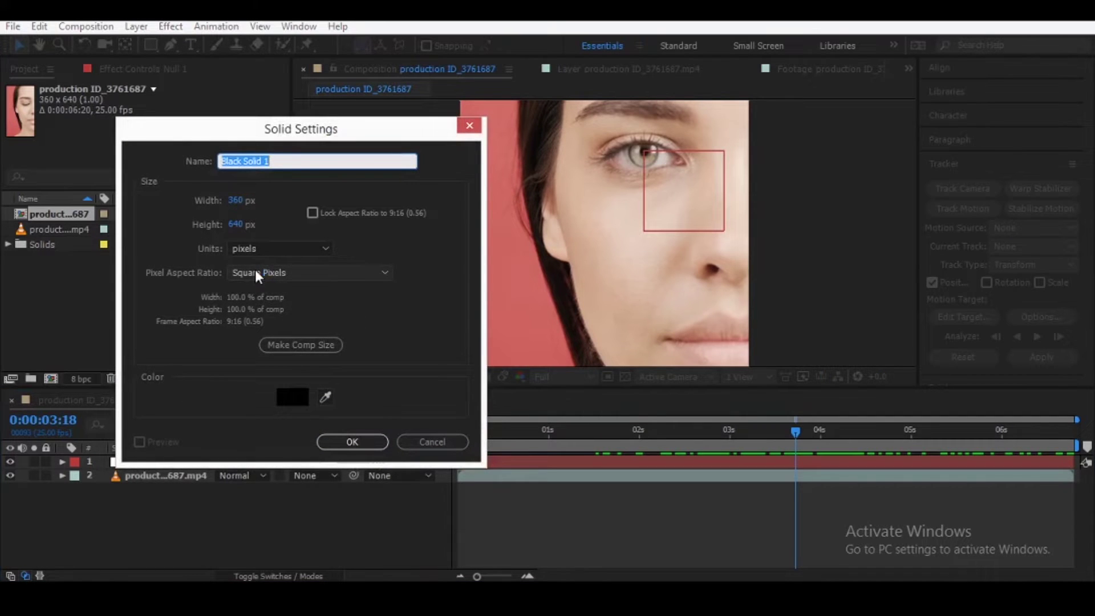
type("ram")
key("Return")
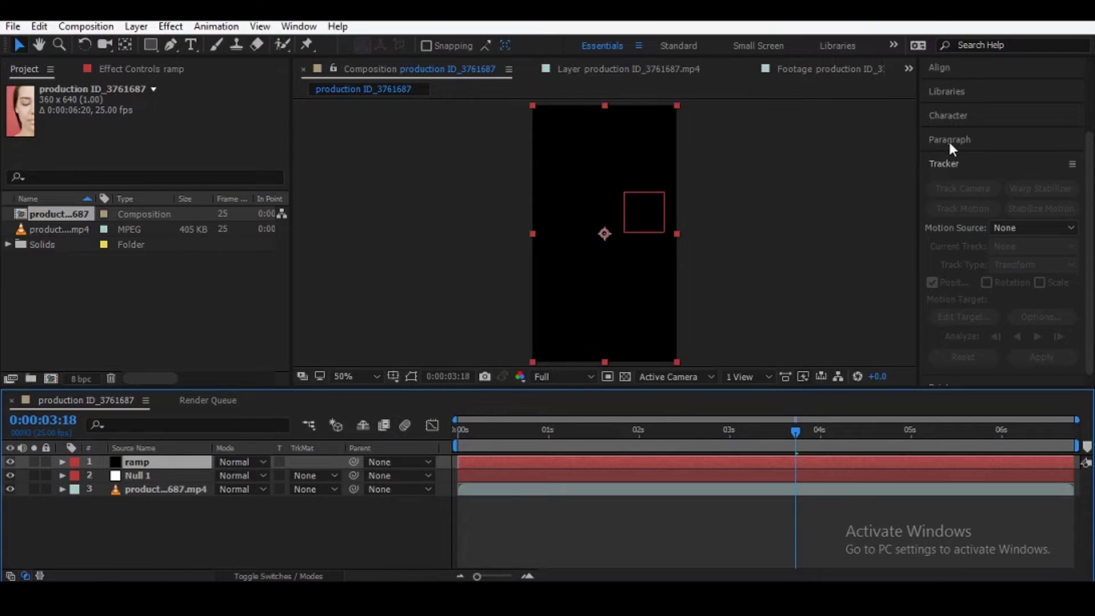
Search Effects & Presets for 'ramp' and apply Gradient Ramp to the solid
scroll(948, 113, "up", 3)
left_click(954, 136)
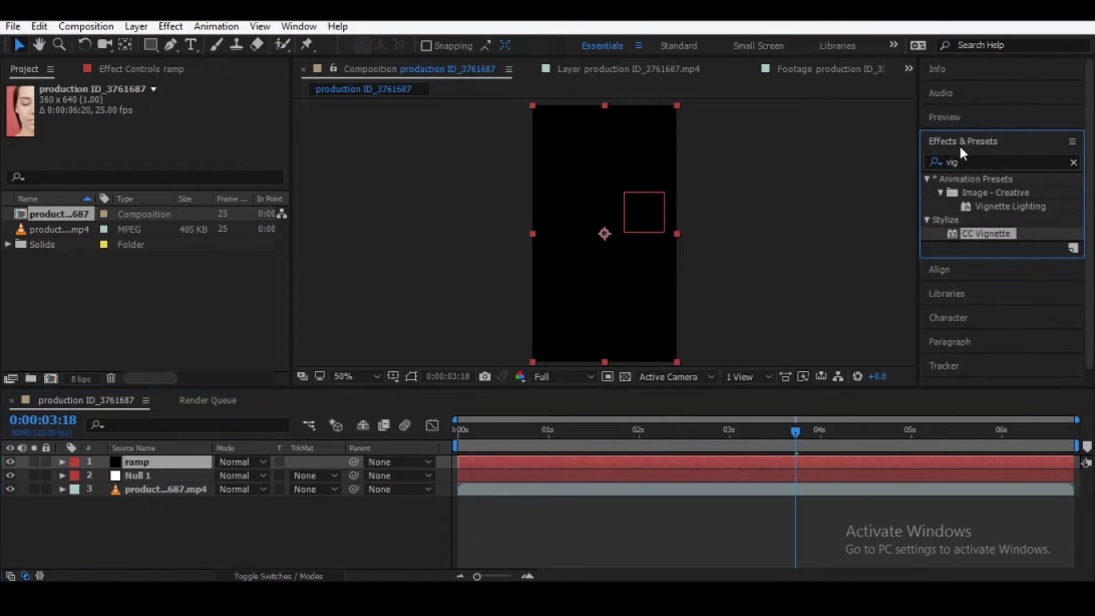
left_click(968, 158)
type("vra")
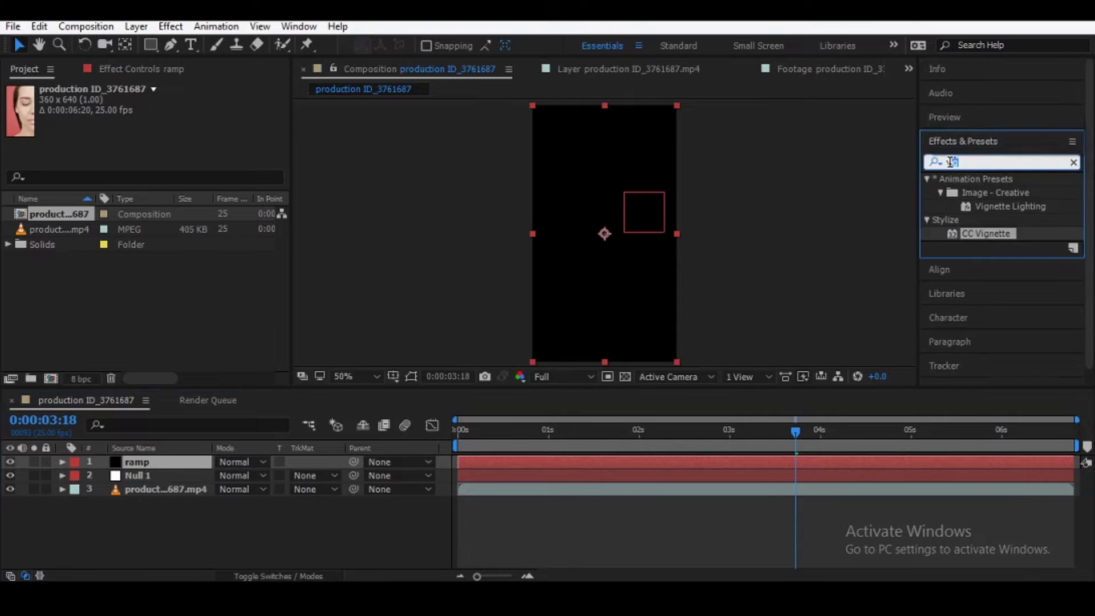
key("BackSpace")
key("BackSpace")
key("BackSpace")
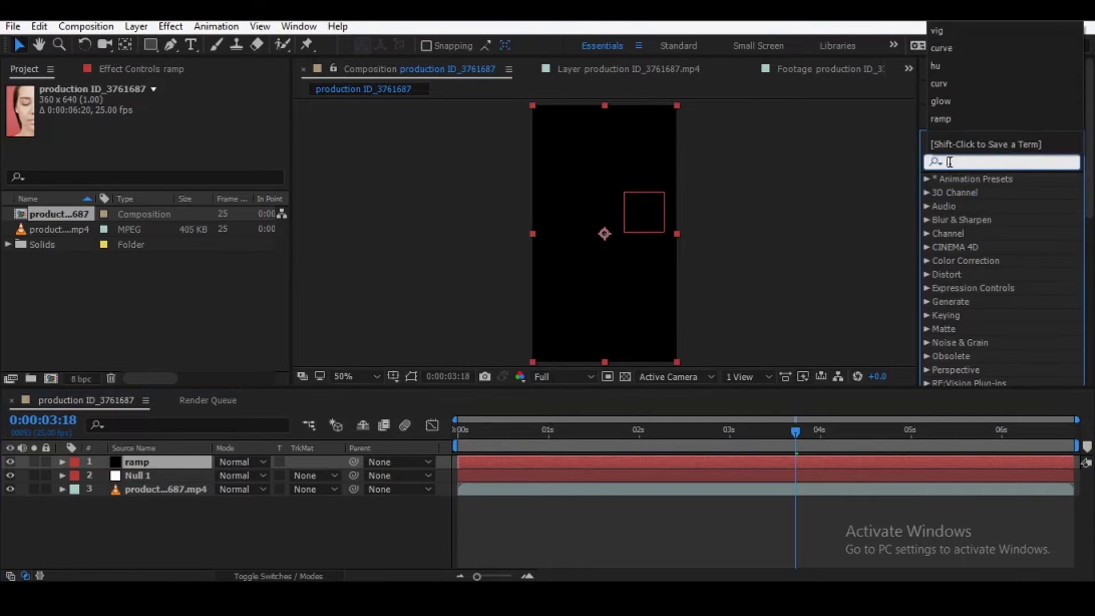
type("ramp")
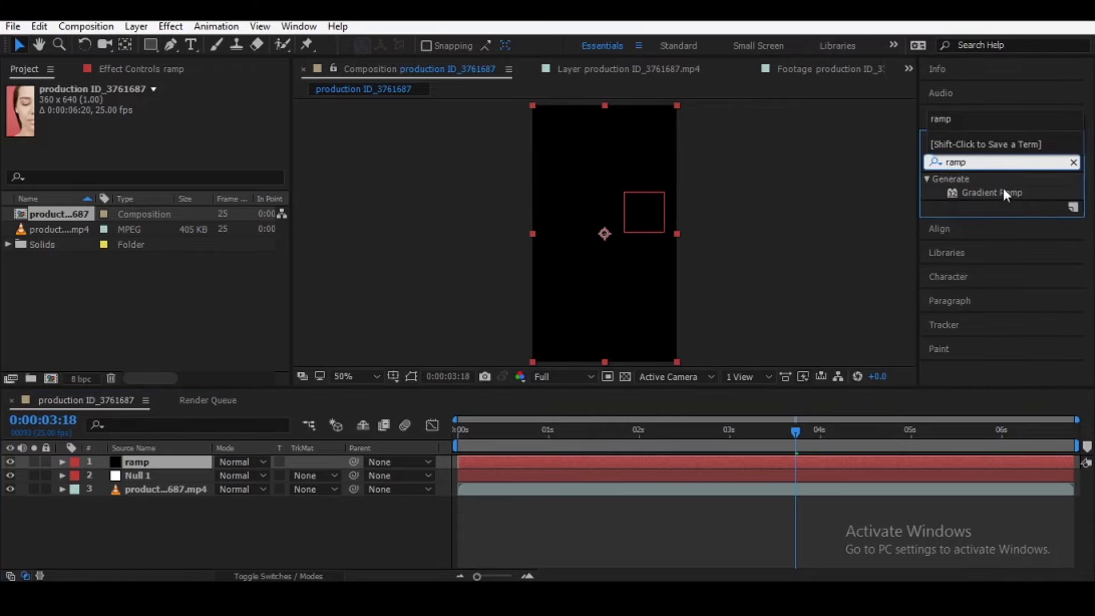
left_click_drag(1004, 190, 599, 273)
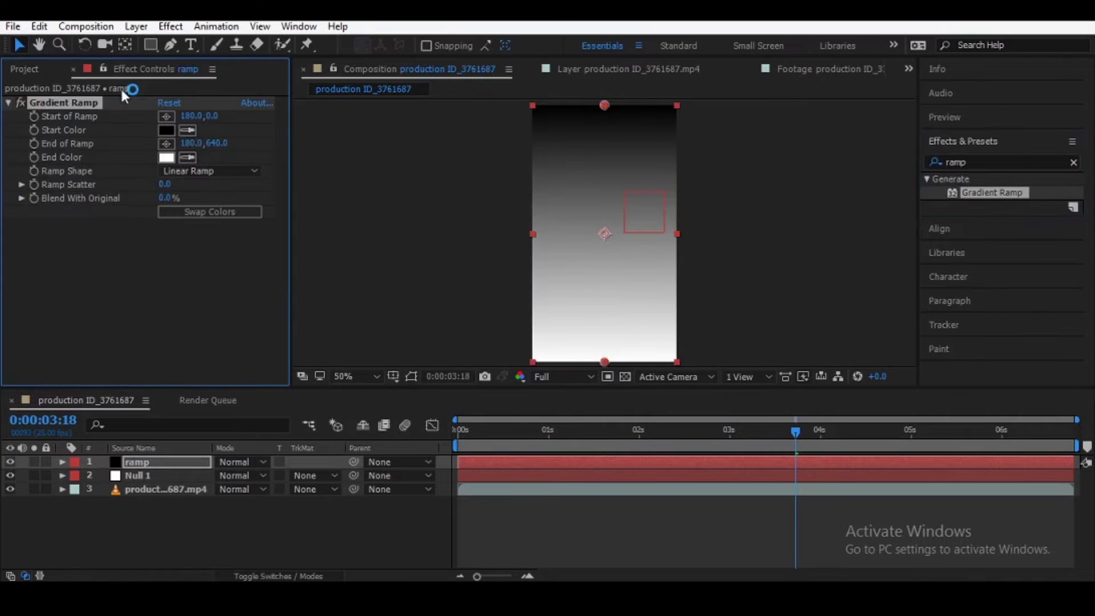
Make the ramp radial with a dark grey #161616 end colour and centred start point
left_click(176, 170)
left_click(183, 200)
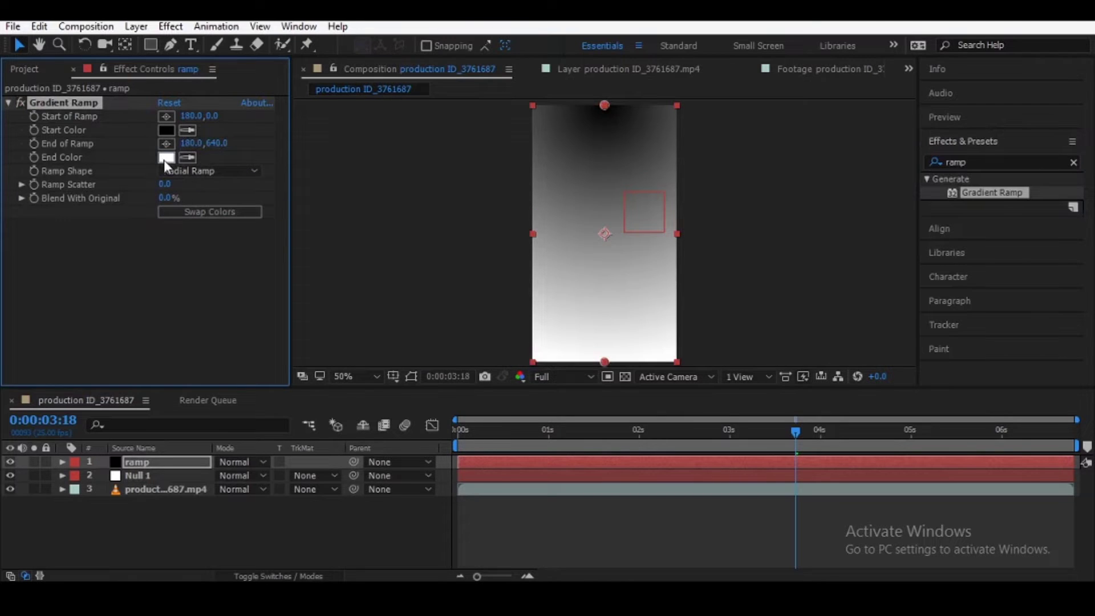
left_click(165, 158)
left_click_drag(164, 359, 68, 462)
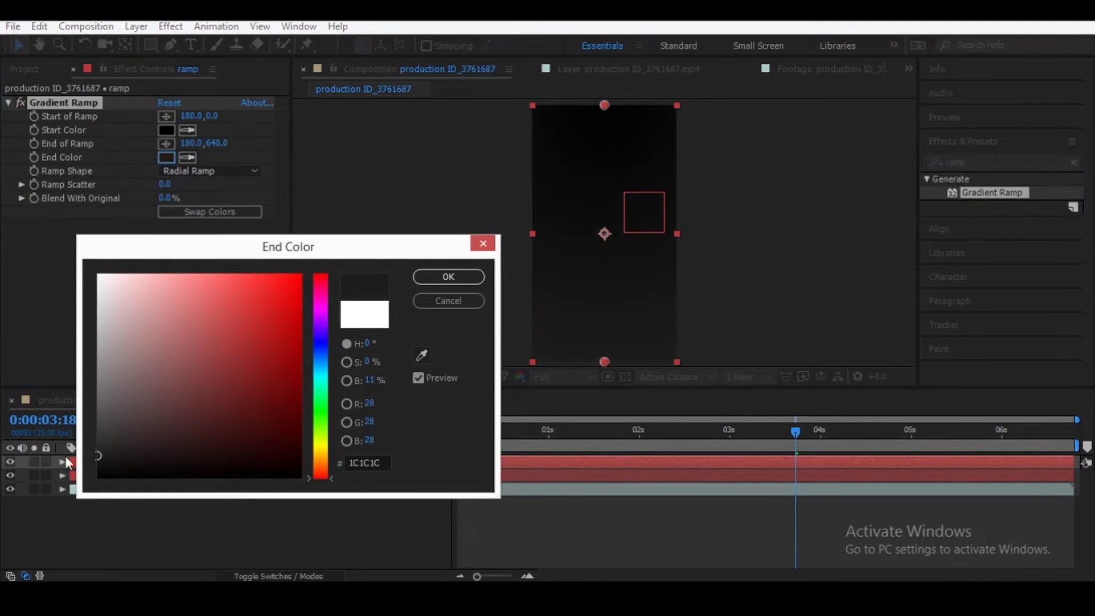
left_click(424, 279)
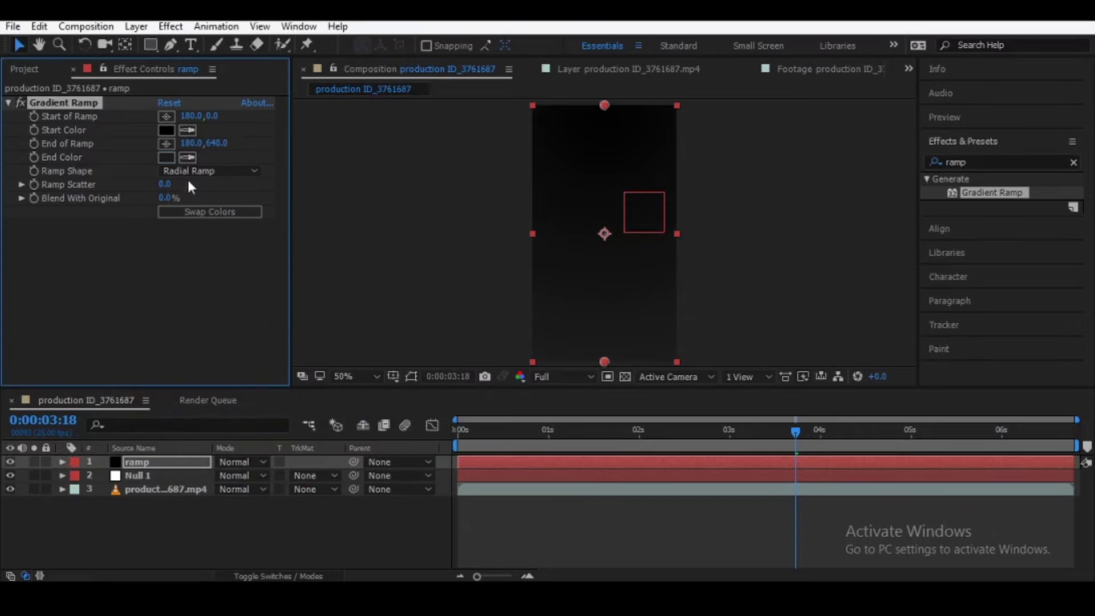
left_click_drag(597, 107, 606, 235)
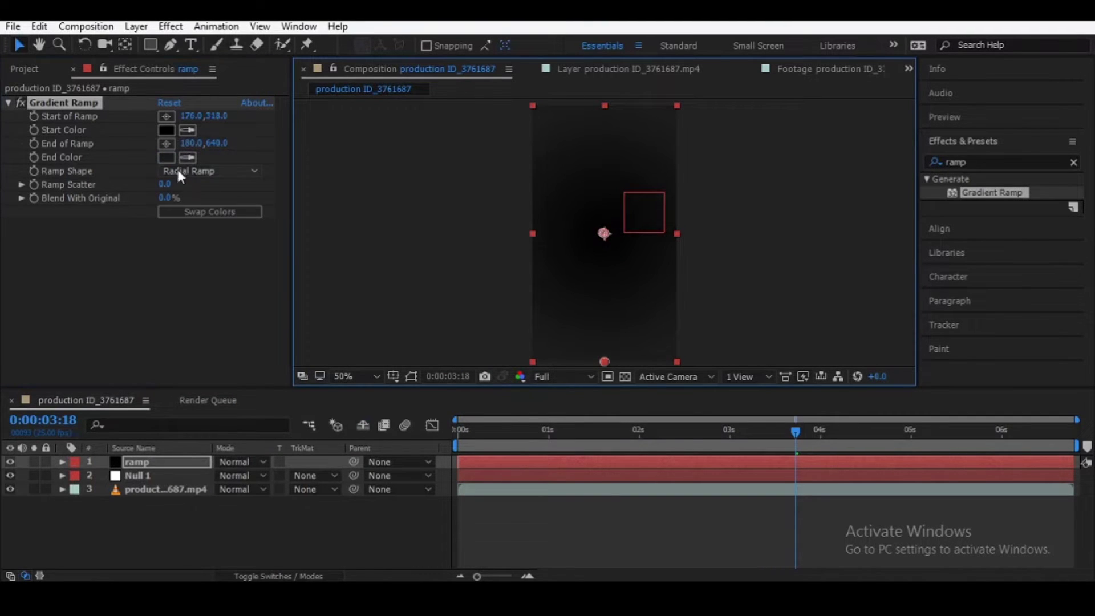
left_click(166, 157)
left_click_drag(97, 455, 86, 460)
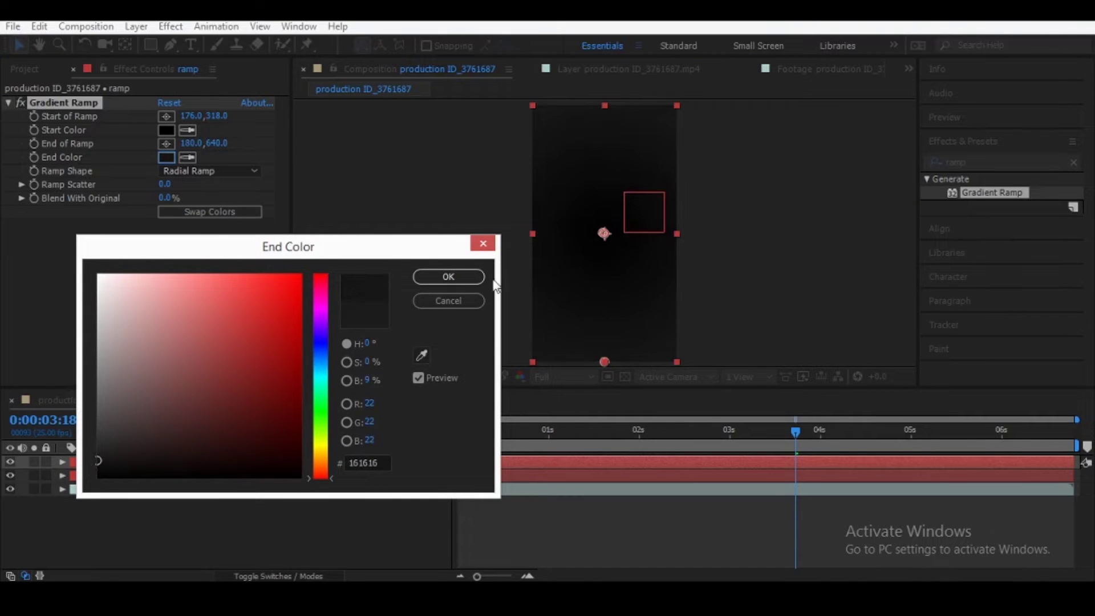
left_click(464, 277)
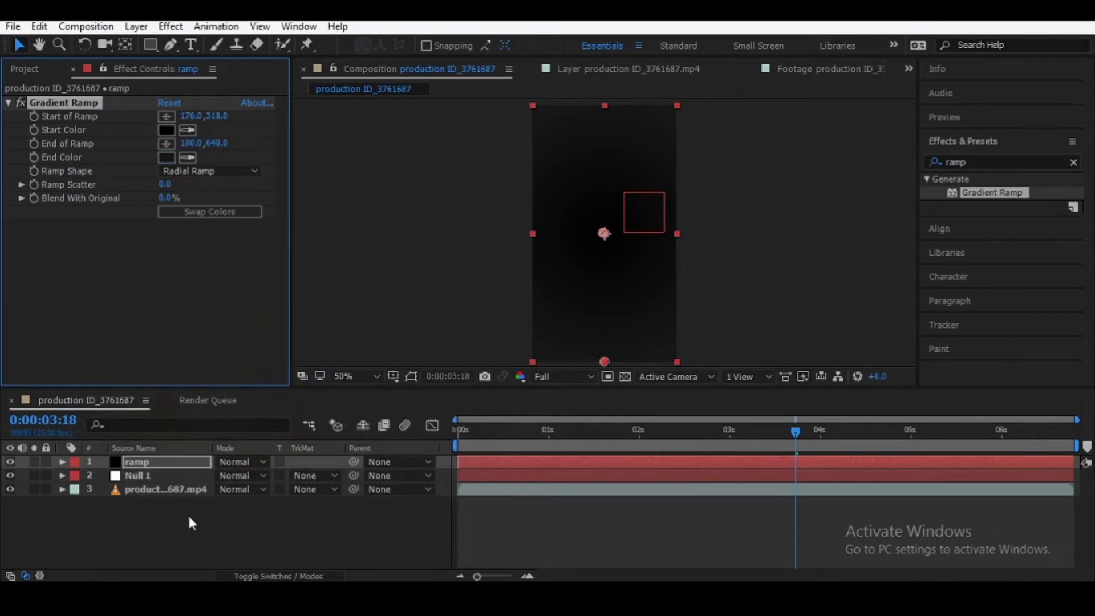
Add the desert-textures_00305874.jpg image to the composition above the ramp layer
left_click(153, 462)
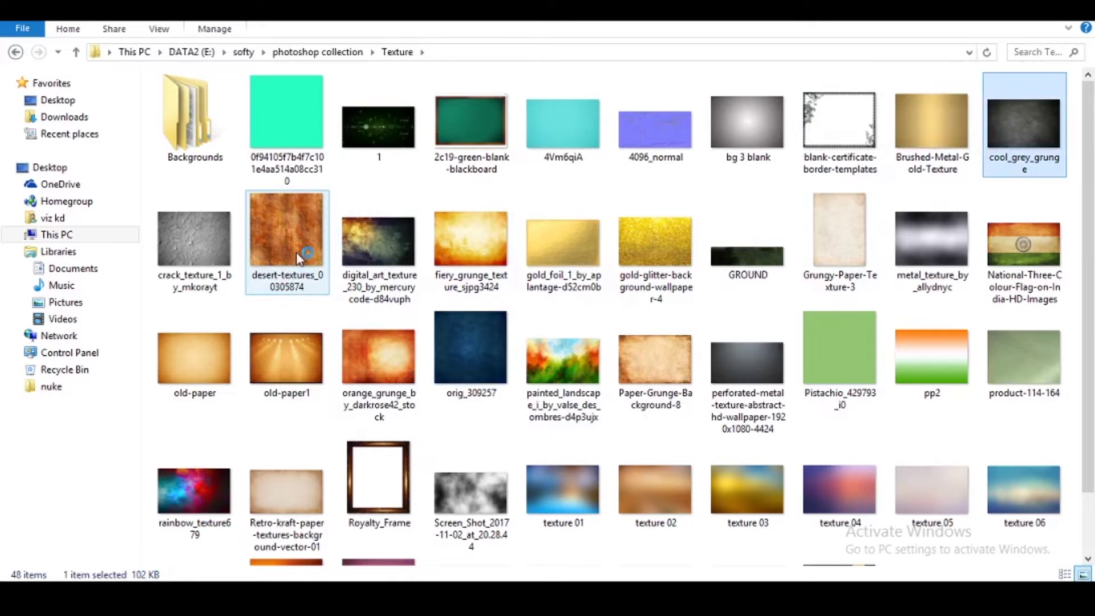
double_click(296, 252)
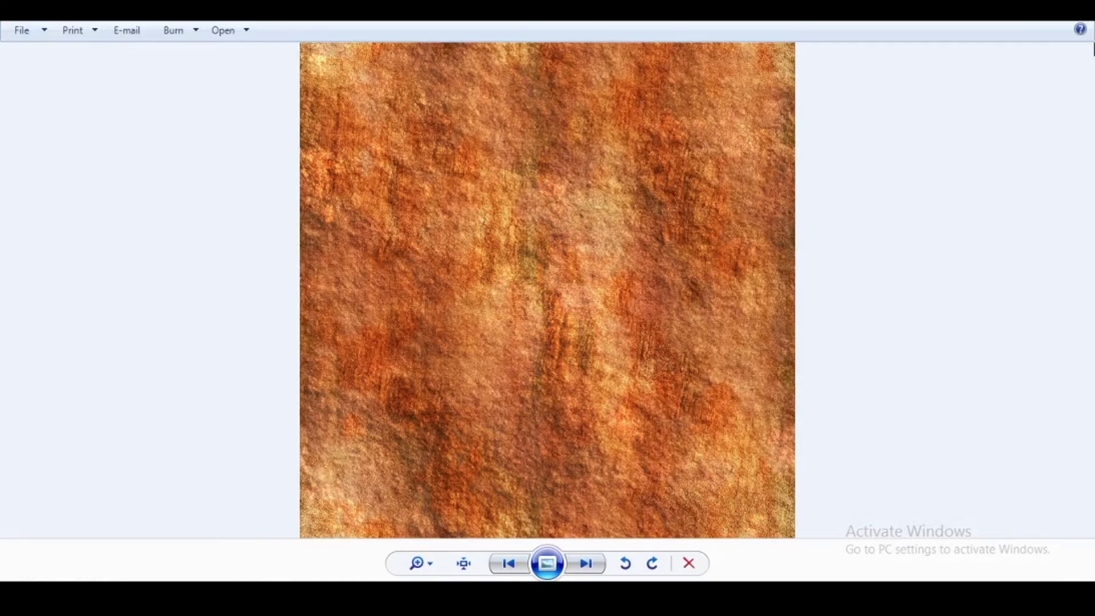
left_click(1080, 10)
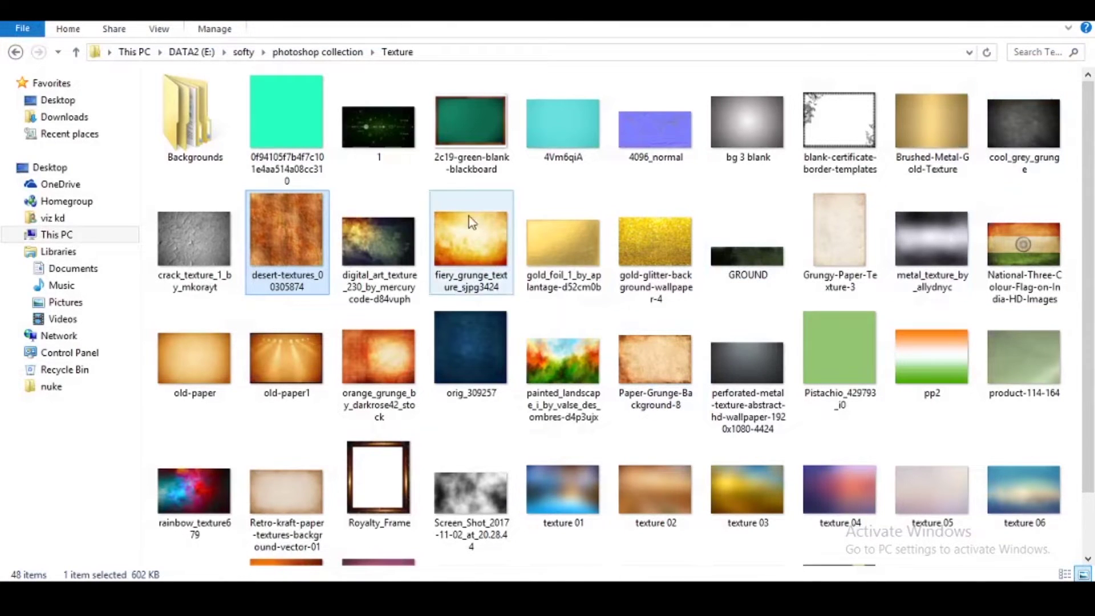
mouse_move(276, 241)
left_mouse_down()
mouse_move(251, 579)
mouse_move(163, 462)
left_mouse_up()
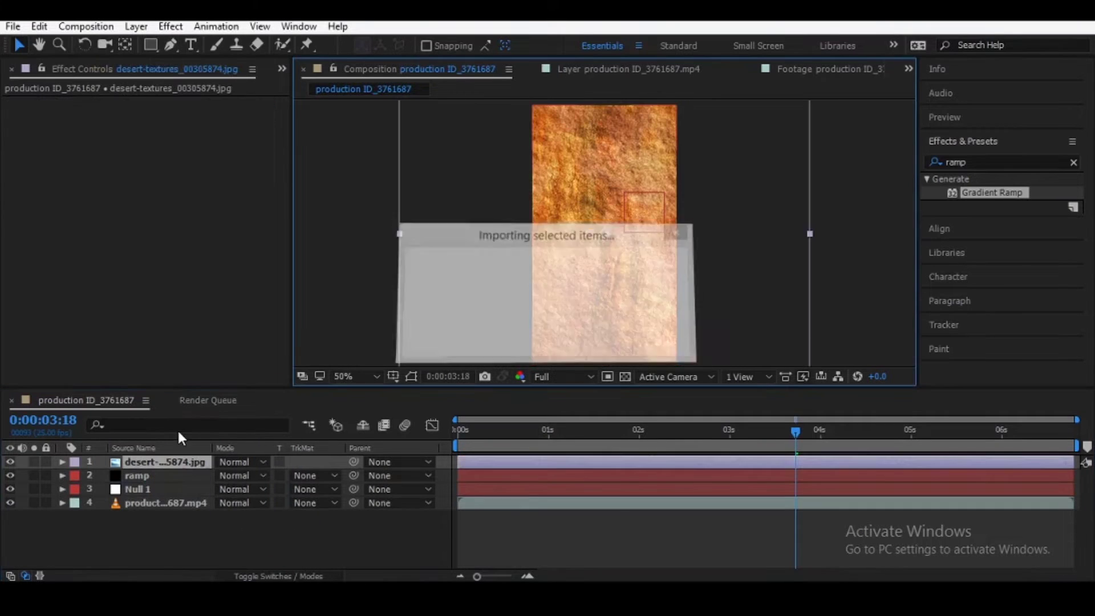
Switch the desert texture layer's blend mode from Add to Overlay
key("comma")
left_click(233, 461)
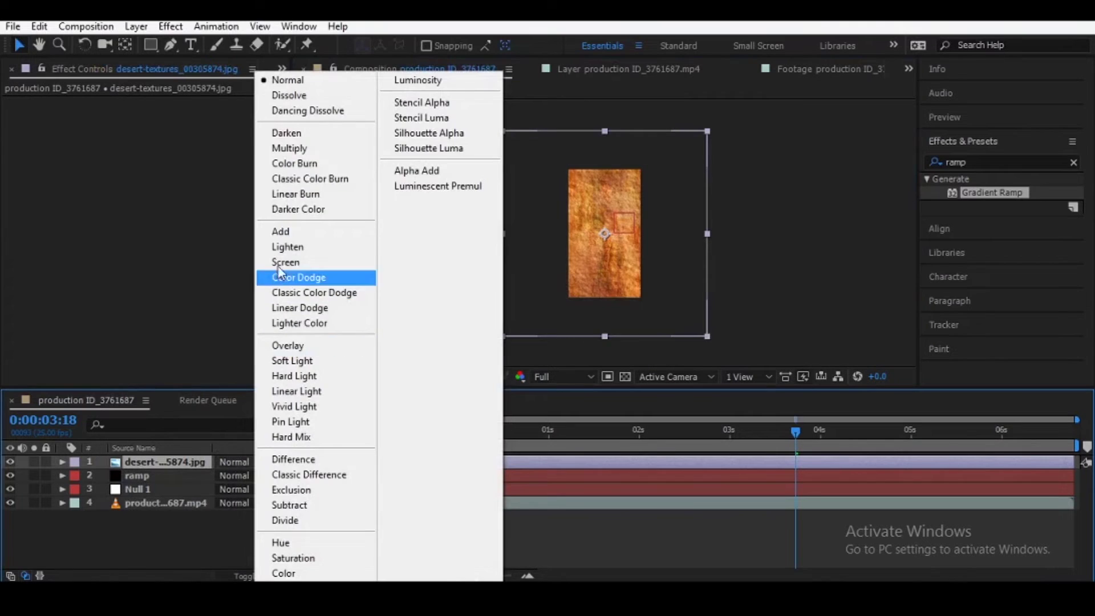
left_click(275, 230)
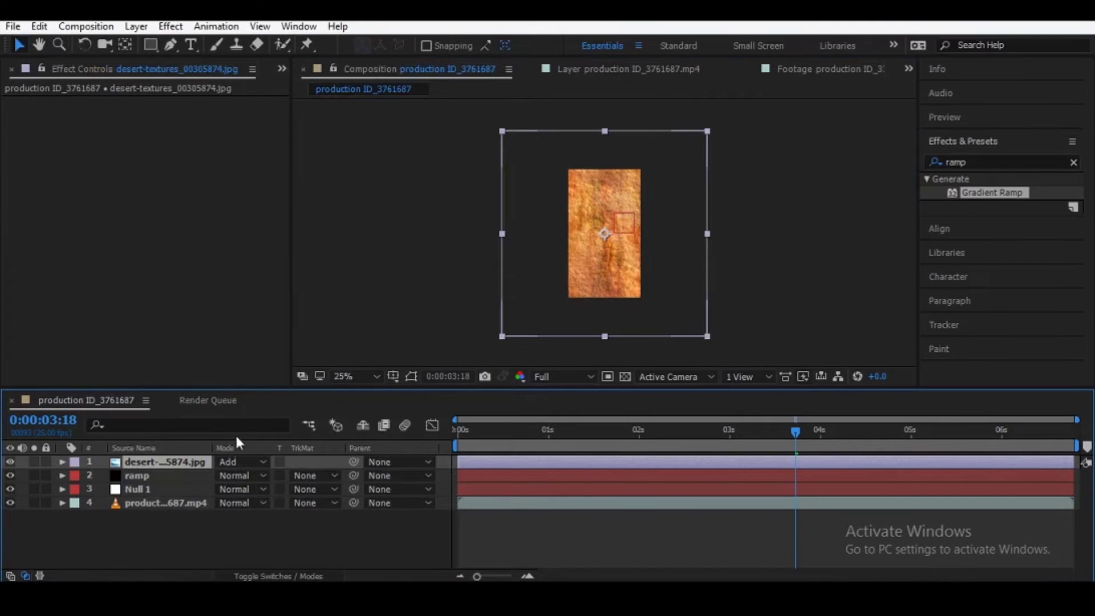
left_click(233, 467)
left_click(284, 346)
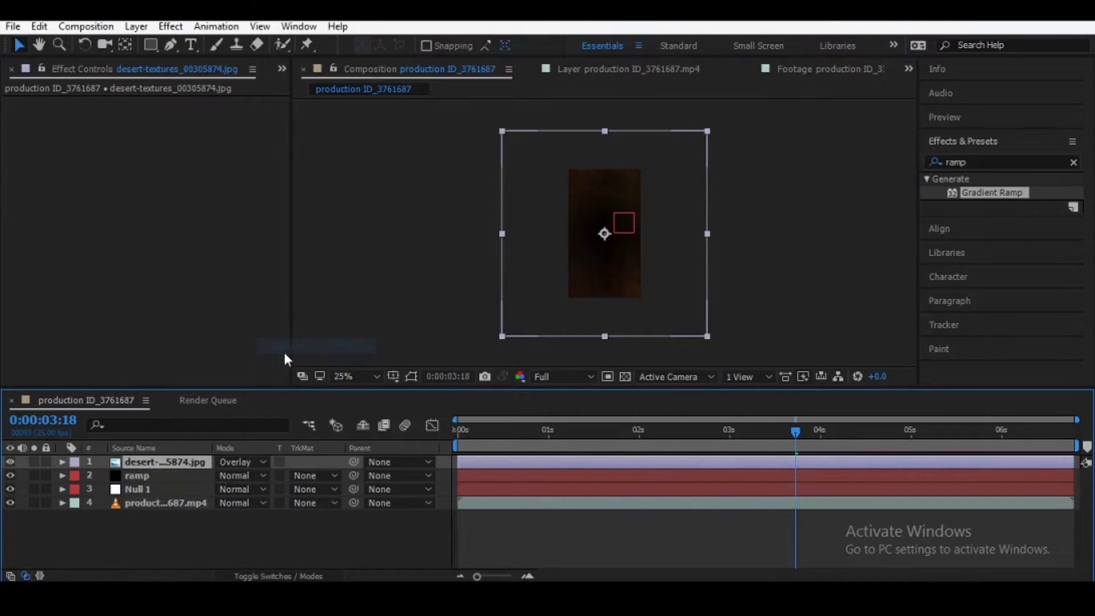
key("period")
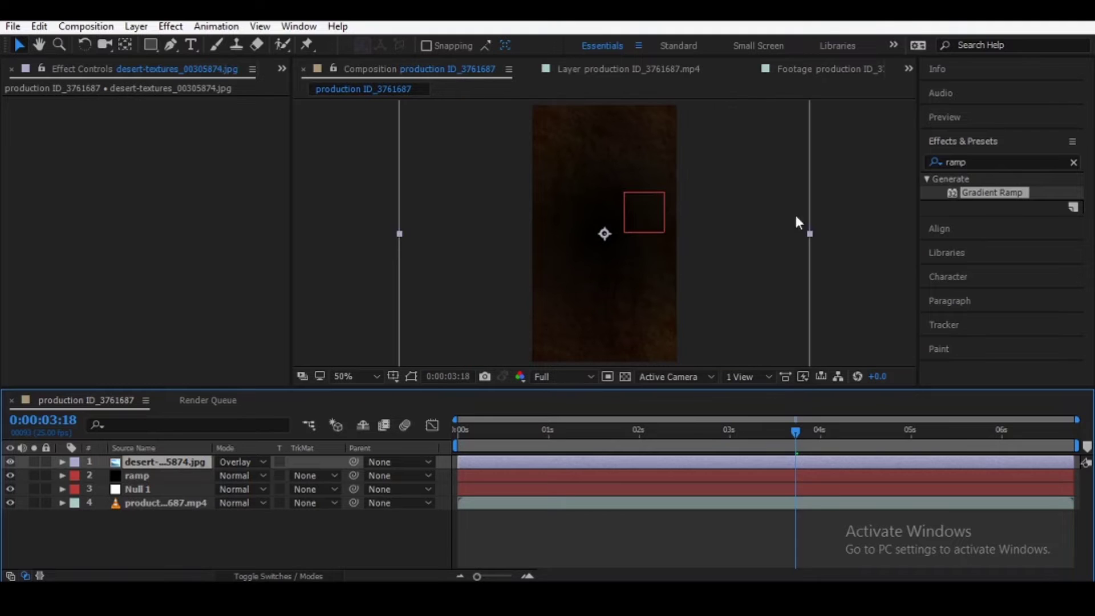
double_click(957, 162)
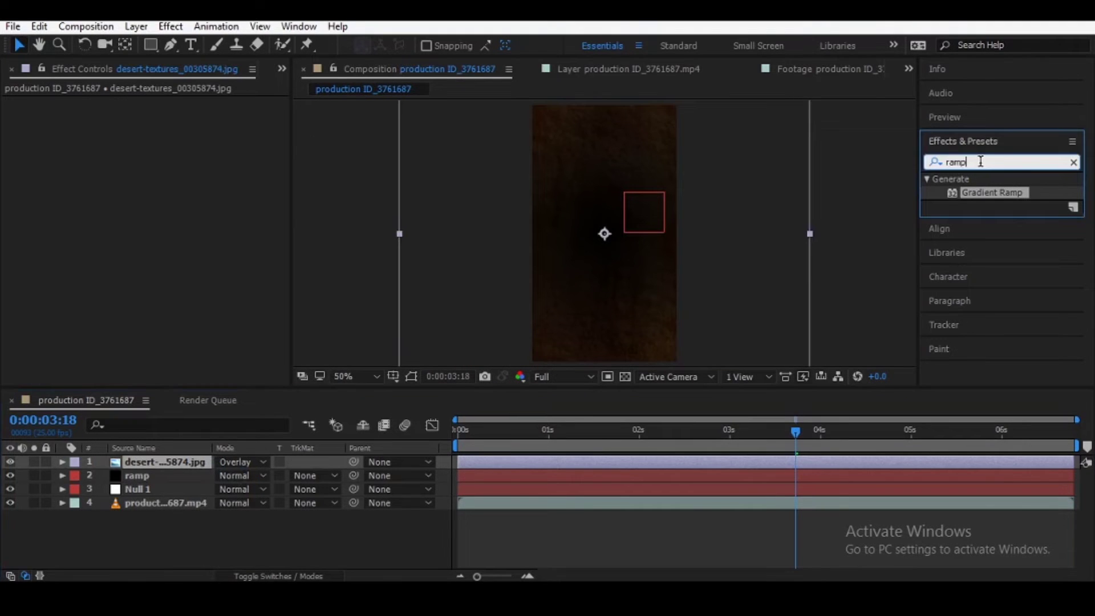
Apply Curves to the desert texture, bending the RGB, Red and Green curves down, then select Blue
type("c")
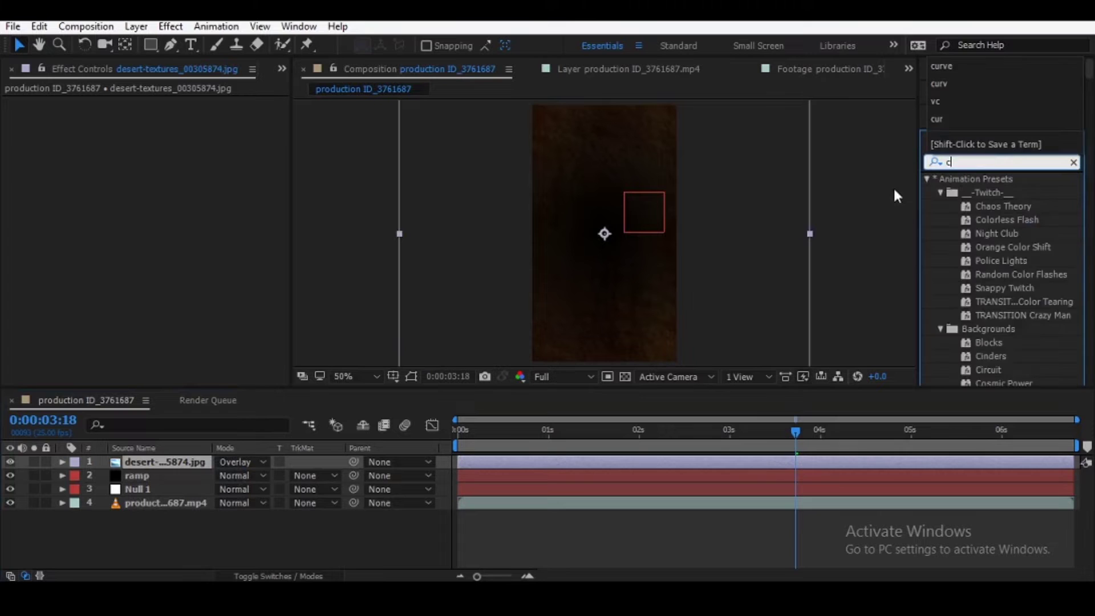
type("urv")
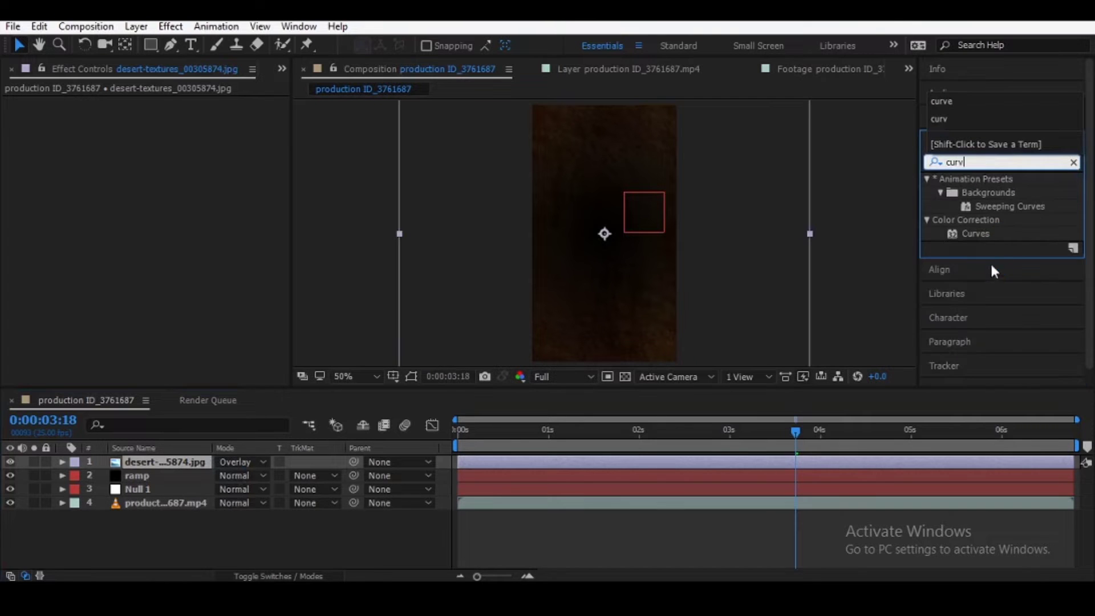
left_click_drag(980, 234, 605, 257)
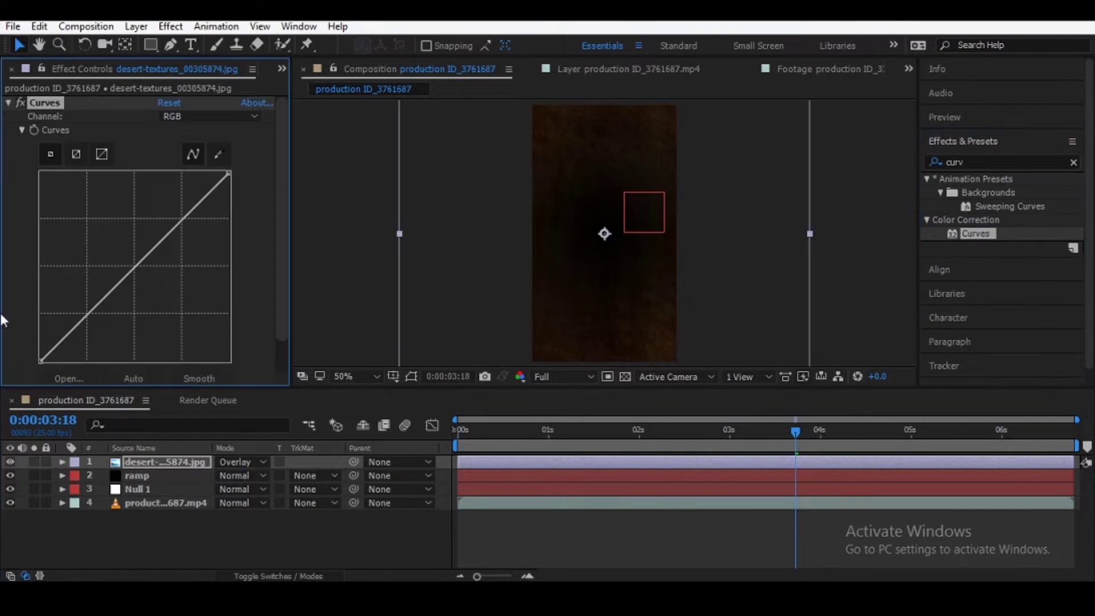
left_click_drag(125, 266, 146, 283)
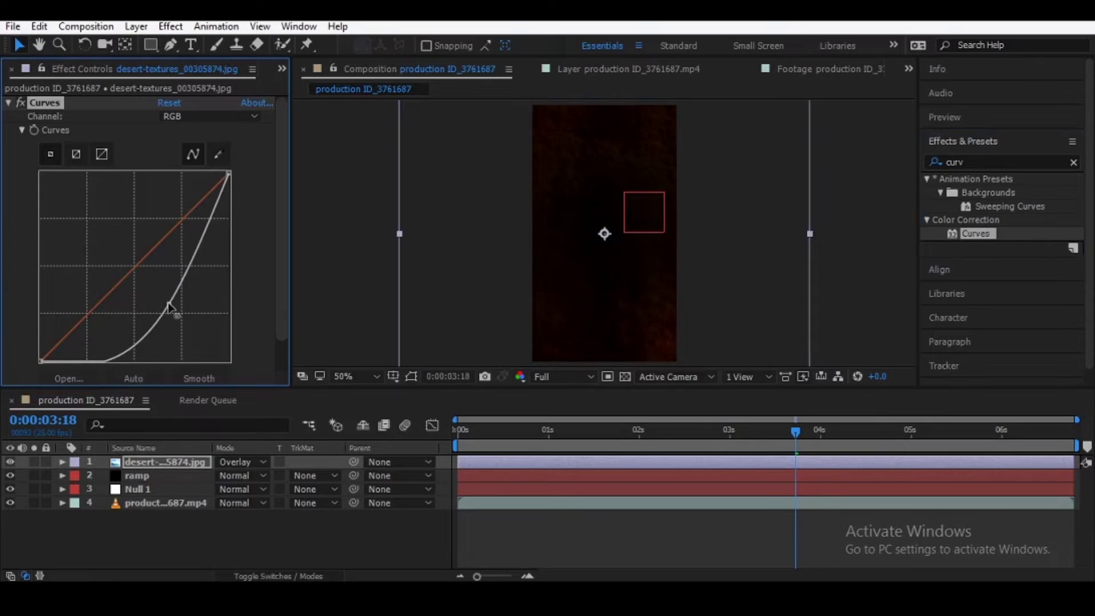
left_click(182, 116)
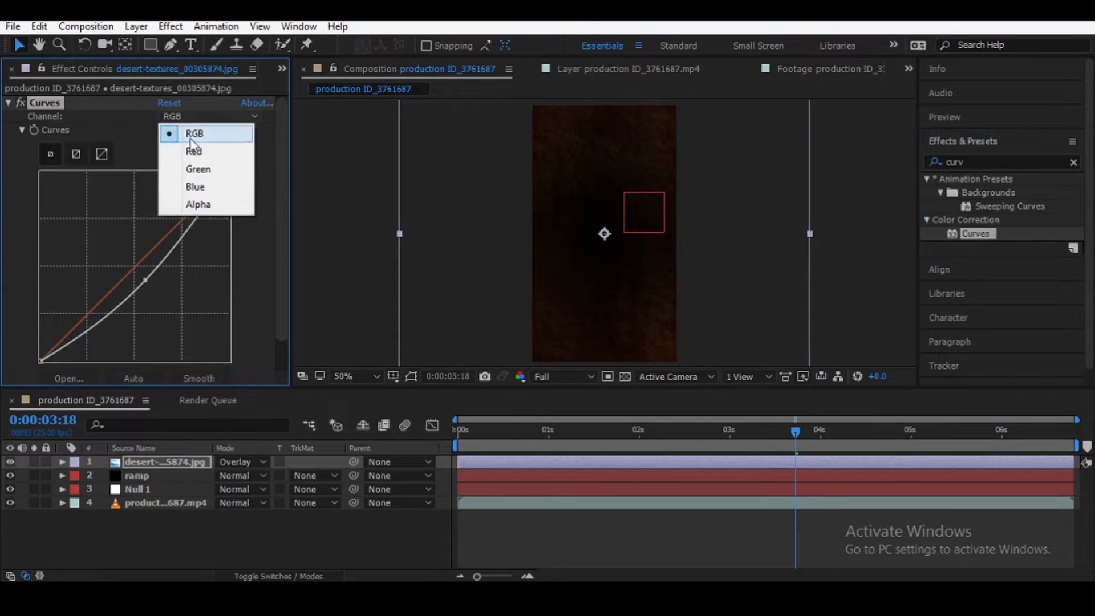
left_click(189, 159)
left_click_drag(144, 259, 165, 302)
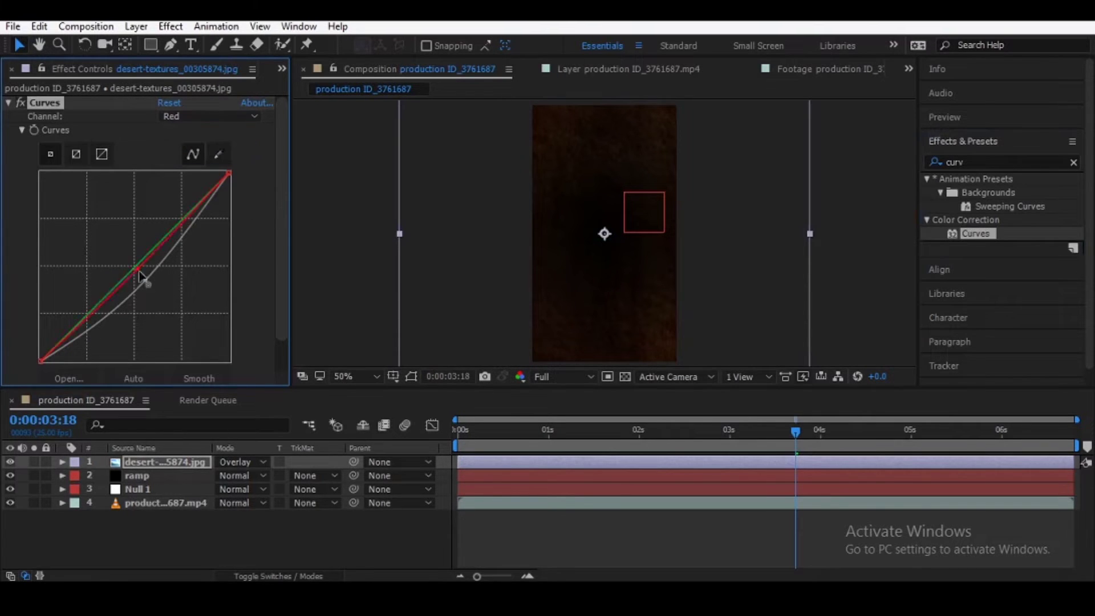
left_click(182, 118)
left_click(191, 169)
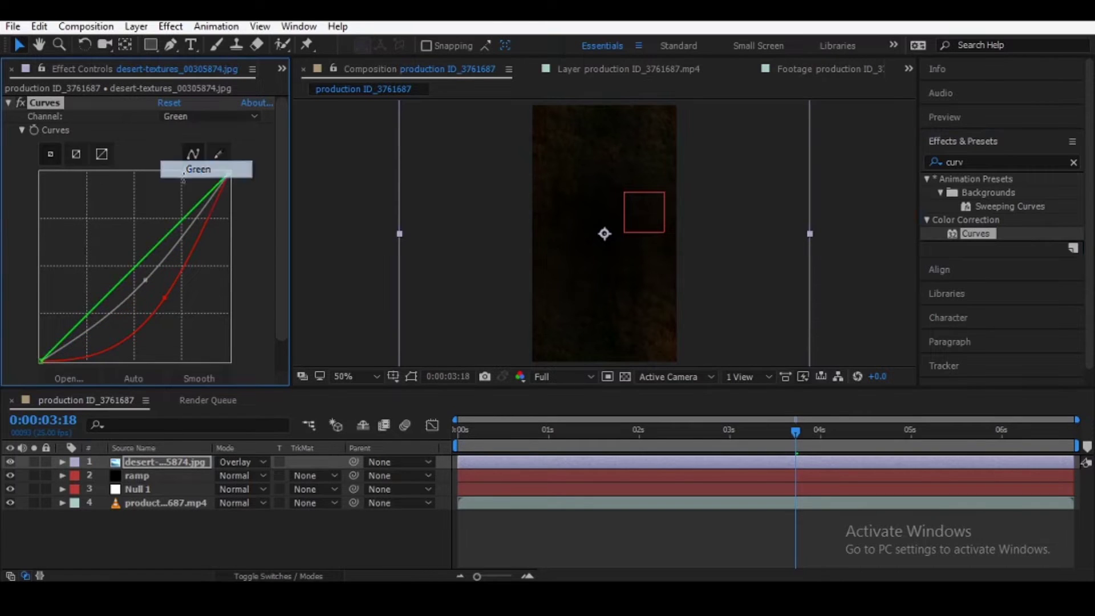
left_click_drag(132, 266, 160, 304)
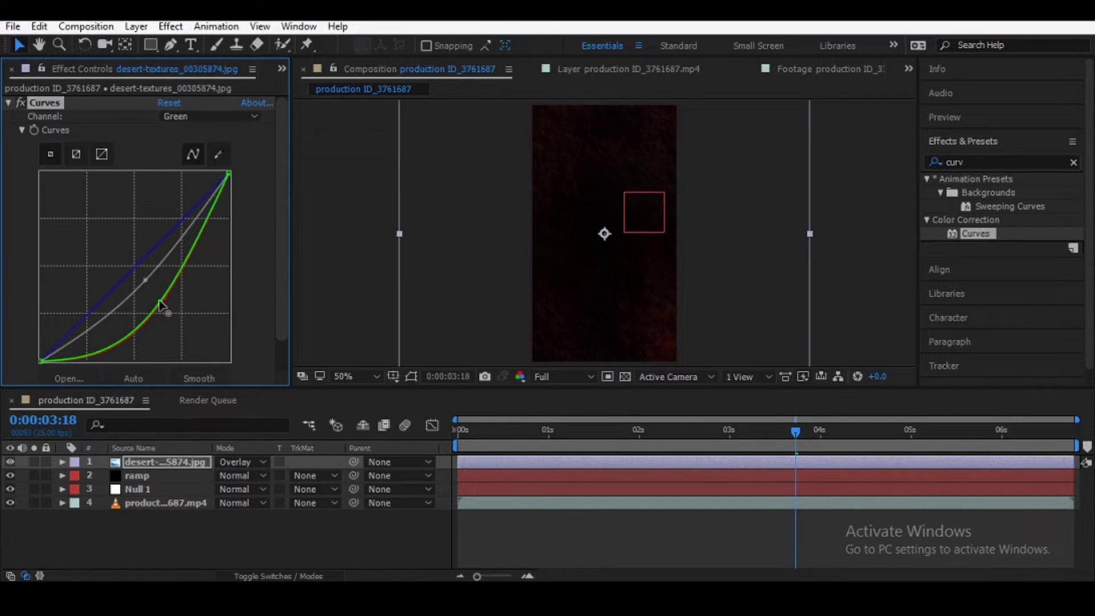
left_click(207, 118)
left_click(195, 187)
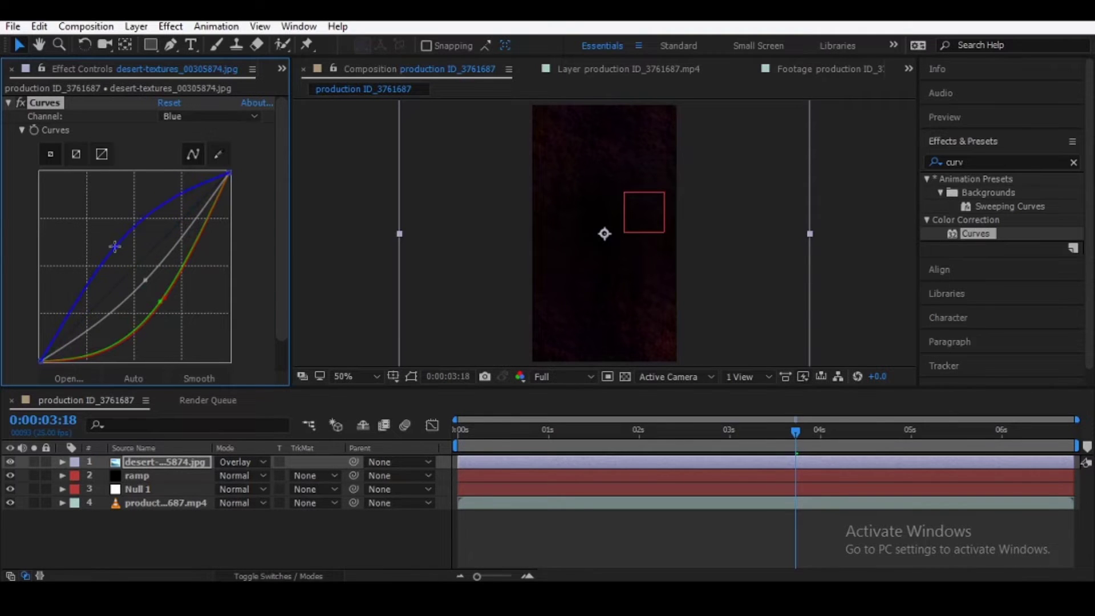
Scale the desert texture layer up to 101%
left_click(190, 459)
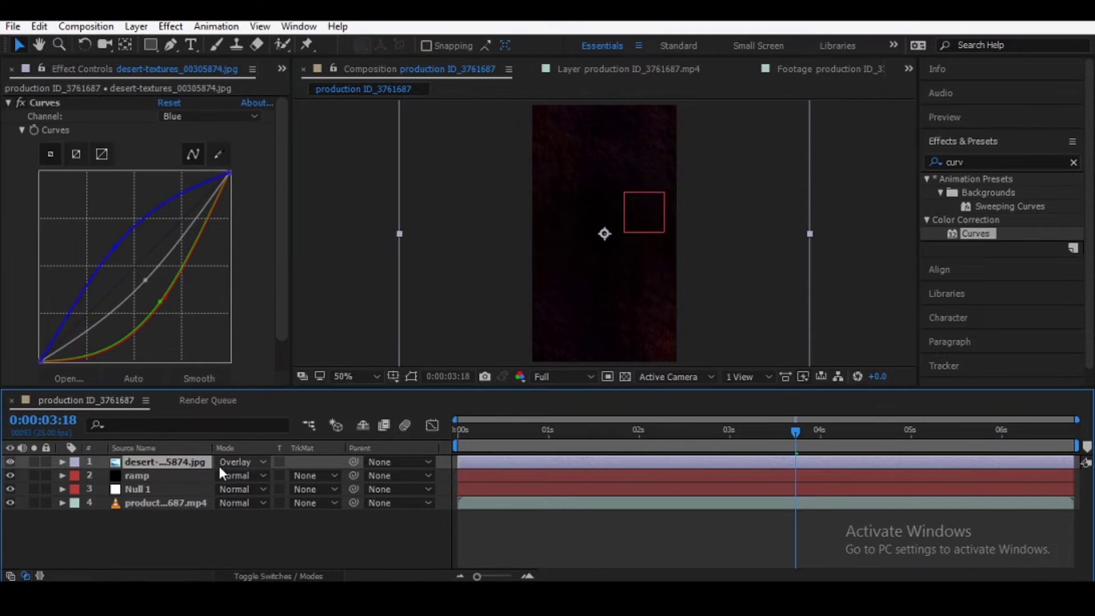
scroll(543, 239, "down", 2)
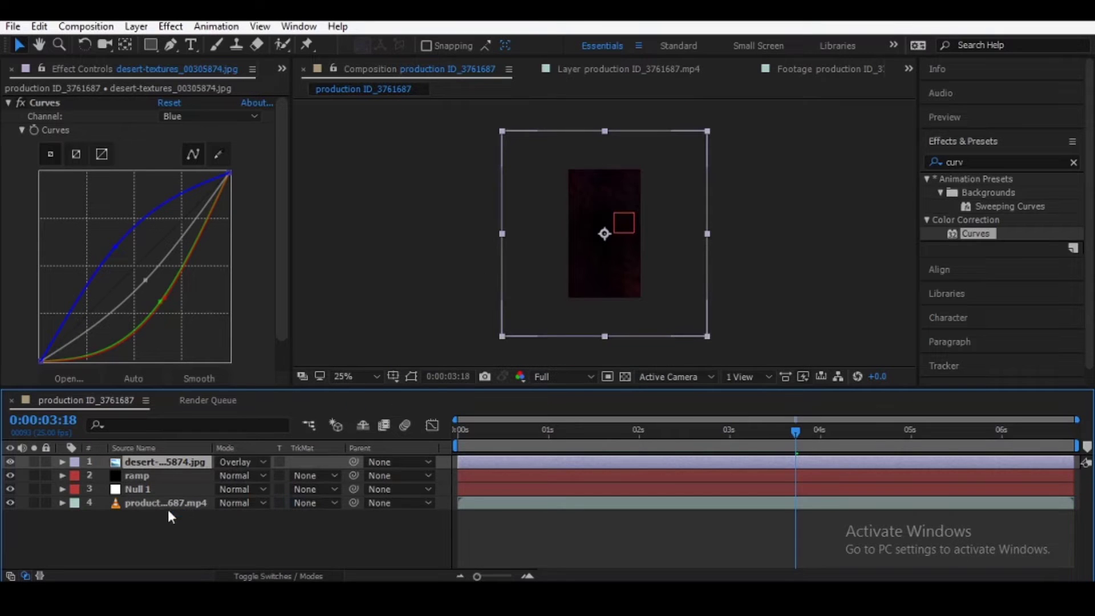
key("s")
left_click_drag(236, 474, 242, 474)
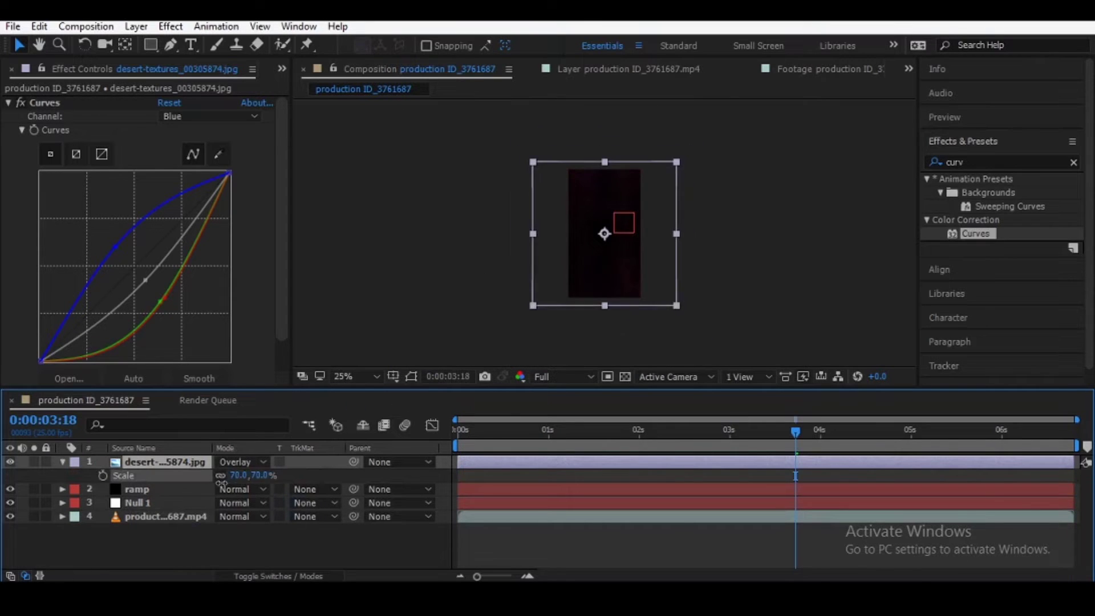
left_click(181, 462)
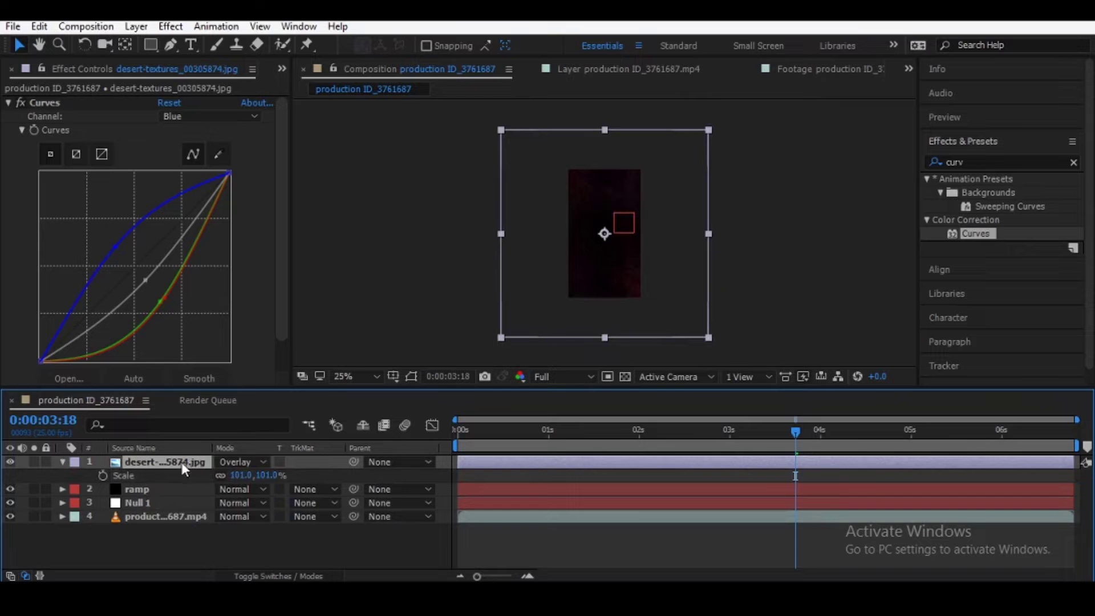
Add the green_eye PNG image to the composition as the top layer
left_click(146, 531)
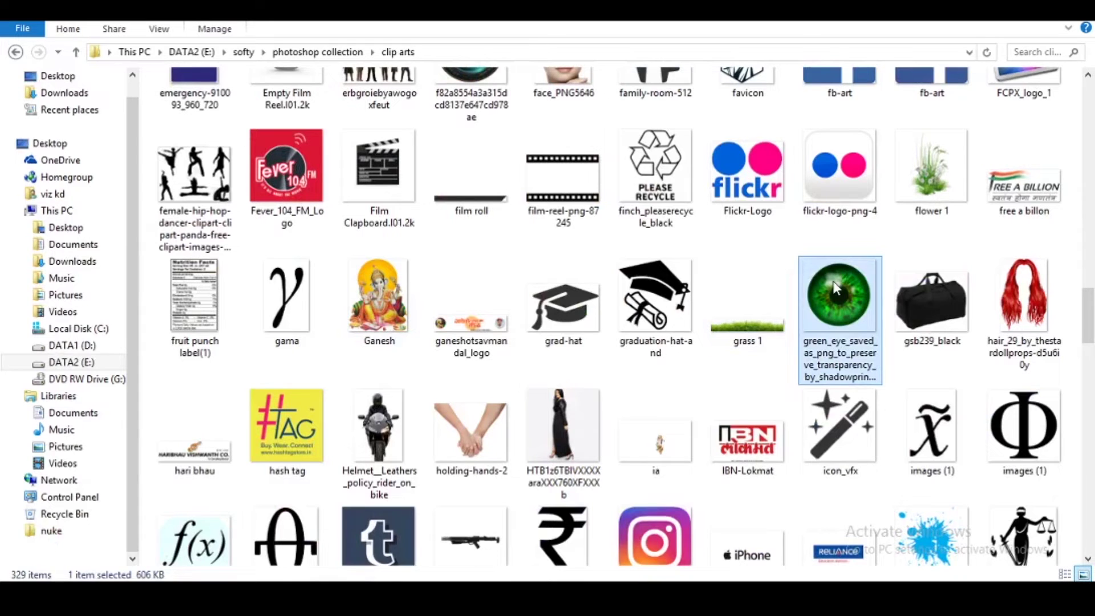
double_click(836, 288)
key("alt+F4")
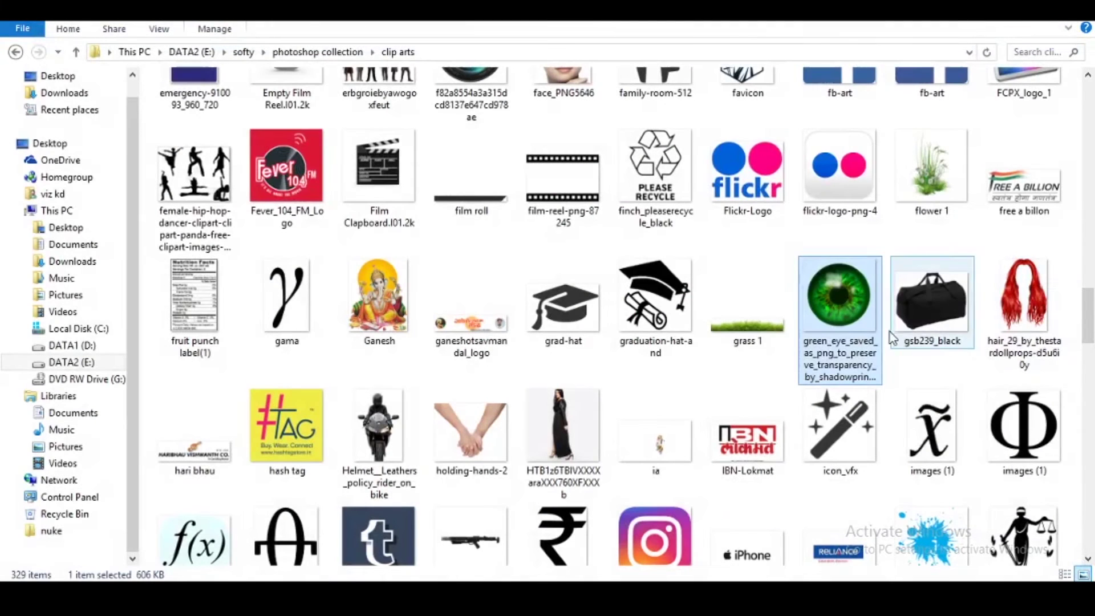
mouse_move(839, 296)
left_mouse_down()
mouse_move(268, 570)
mouse_move(93, 516)
left_mouse_up()
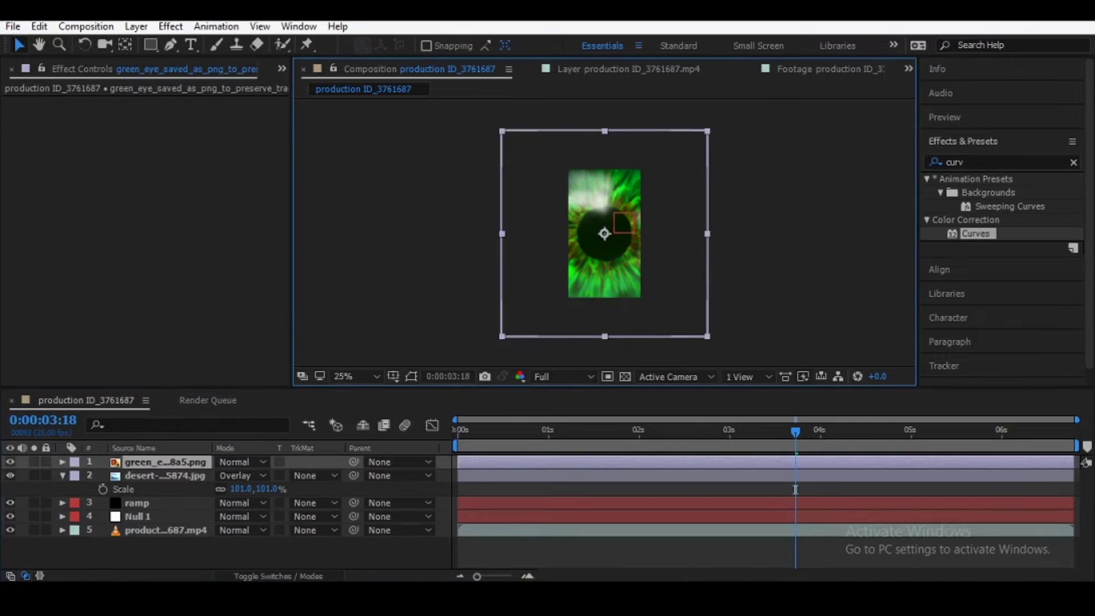
Scale the green eye layer down to 30%
key("s")
left_click_drag(239, 475, 205, 502)
key("period")
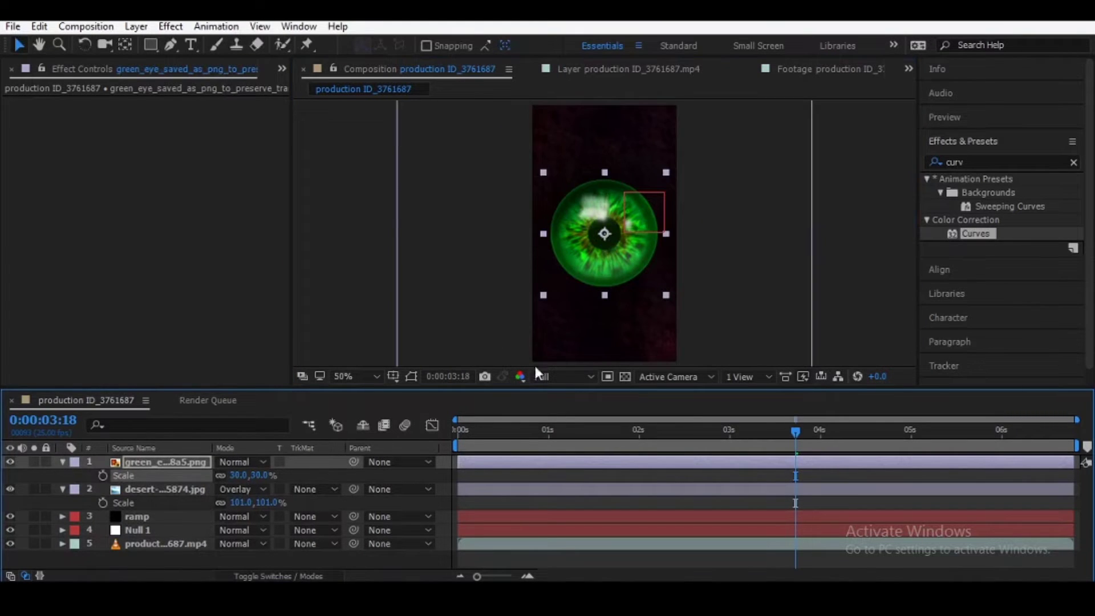
Pre-compose the eye, desert and ramp layers into Pre-comp 1
left_click(190, 469)
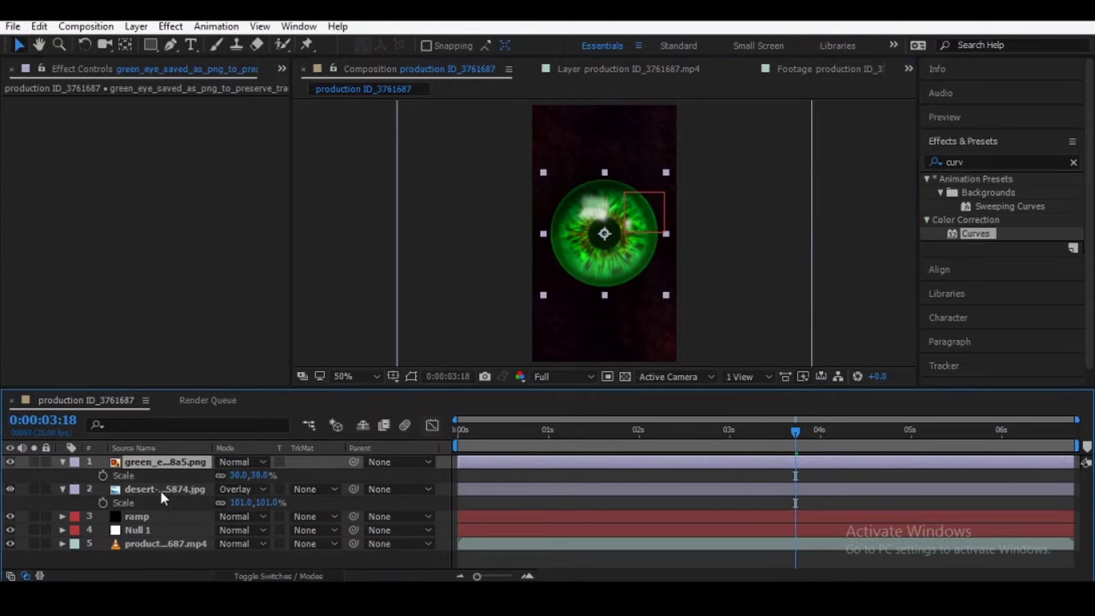
left_click(161, 491, "ctrl")
left_click(165, 515, "ctrl")
right_click(138, 484)
left_click(188, 504)
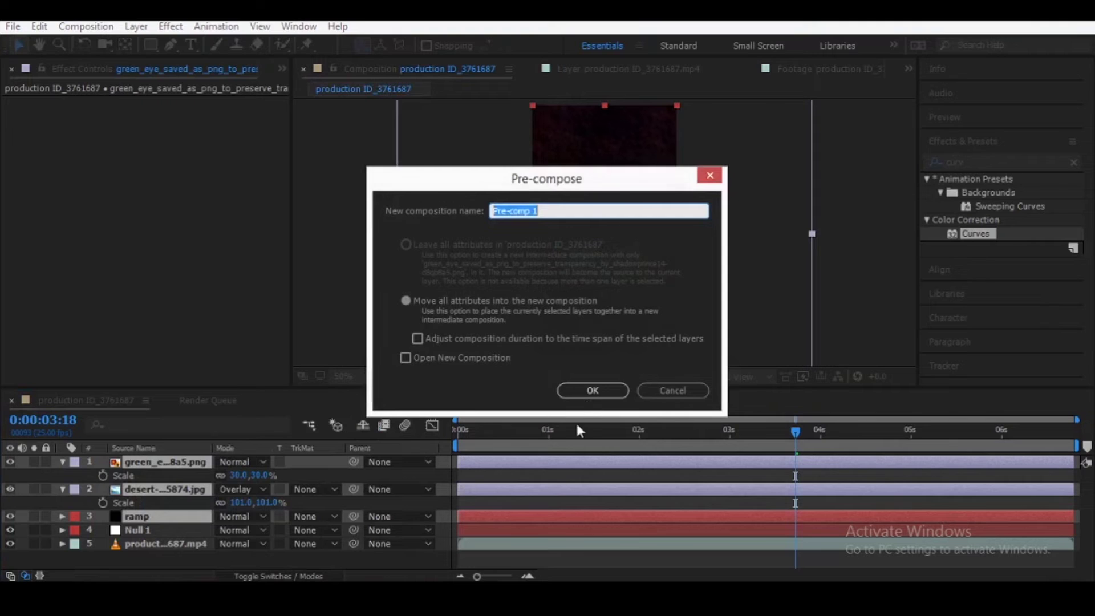
left_click(577, 387)
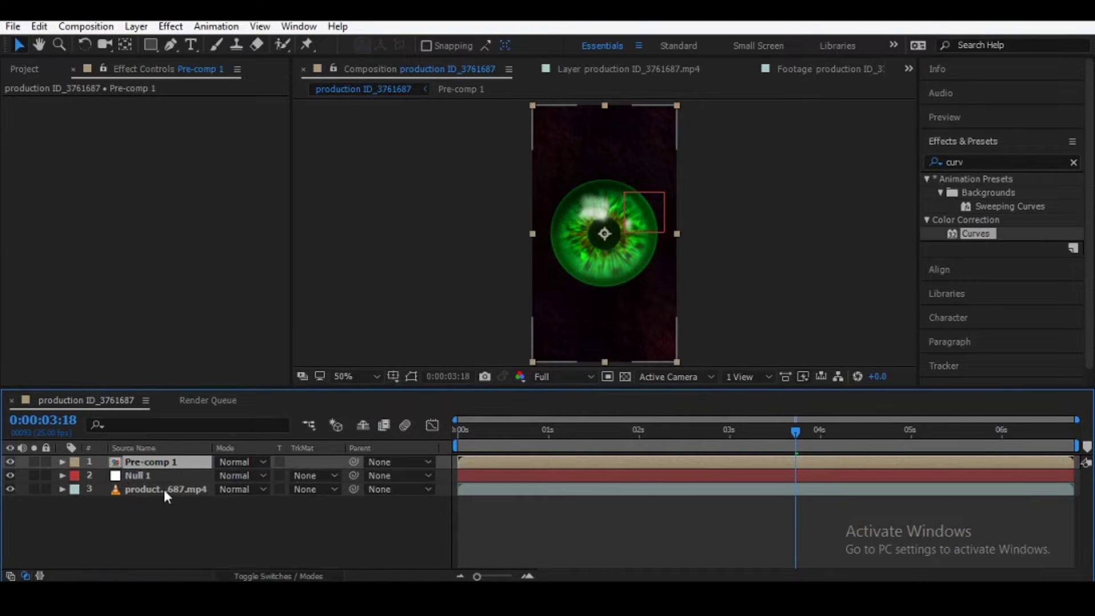
Shrink Pre-comp 1 and rotate it 90°
key("s")
left_click_drag(246, 475, 196, 484)
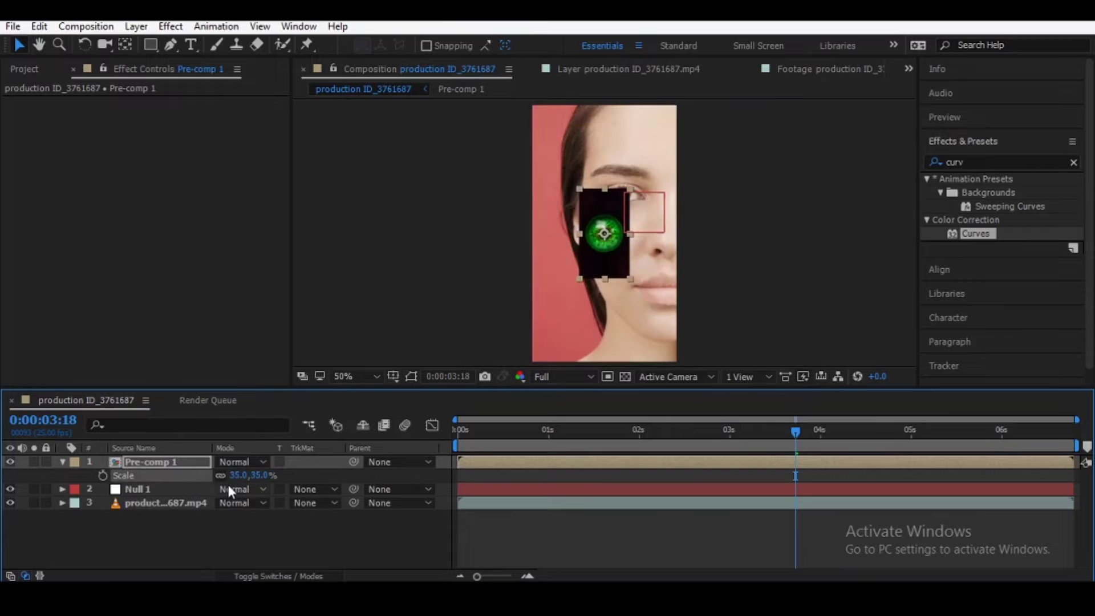
key("Return")
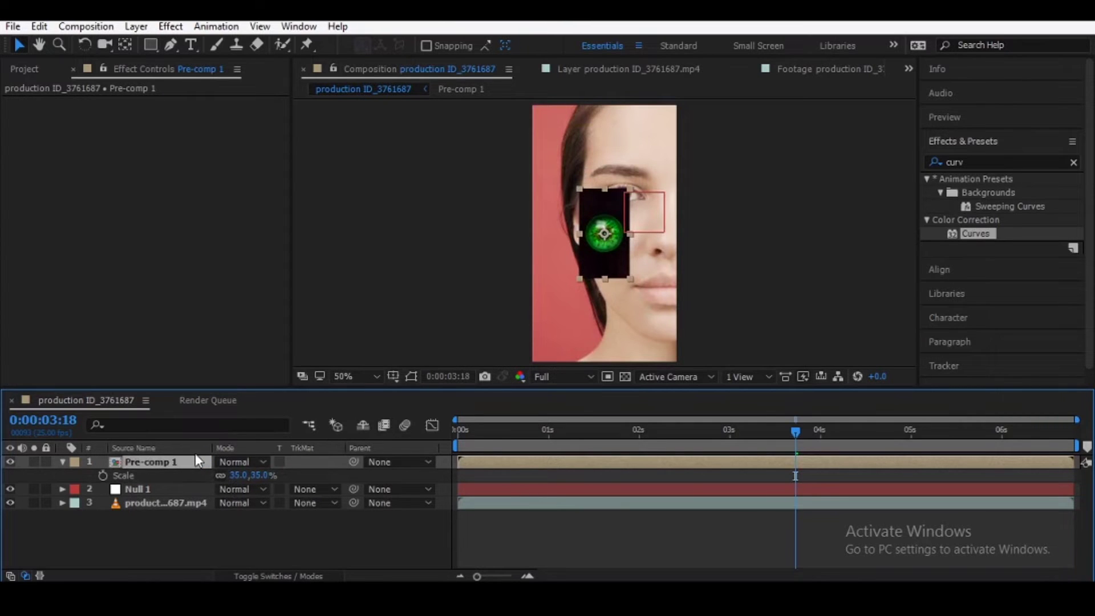
key("r")
mouse_move(234, 476)
left_mouse_down()
mouse_move(222, 491)
mouse_move(329, 489)
left_mouse_up()
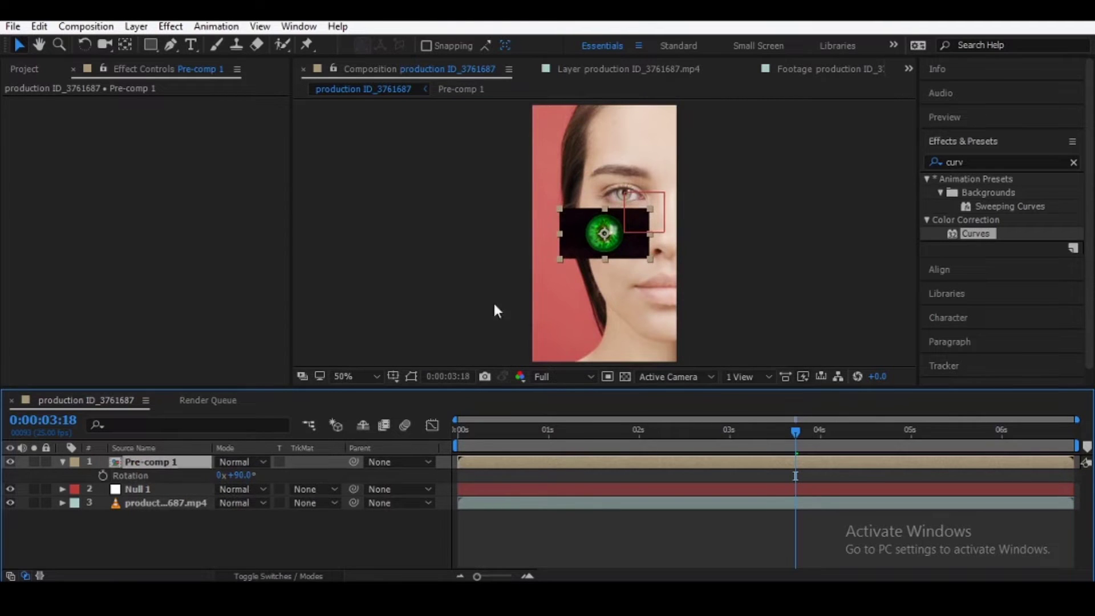
Zoom in on the eye and shrink Pre-comp 1 further to fit it
key("period")
left_click_drag(607, 284, 566, 314)
key("period")
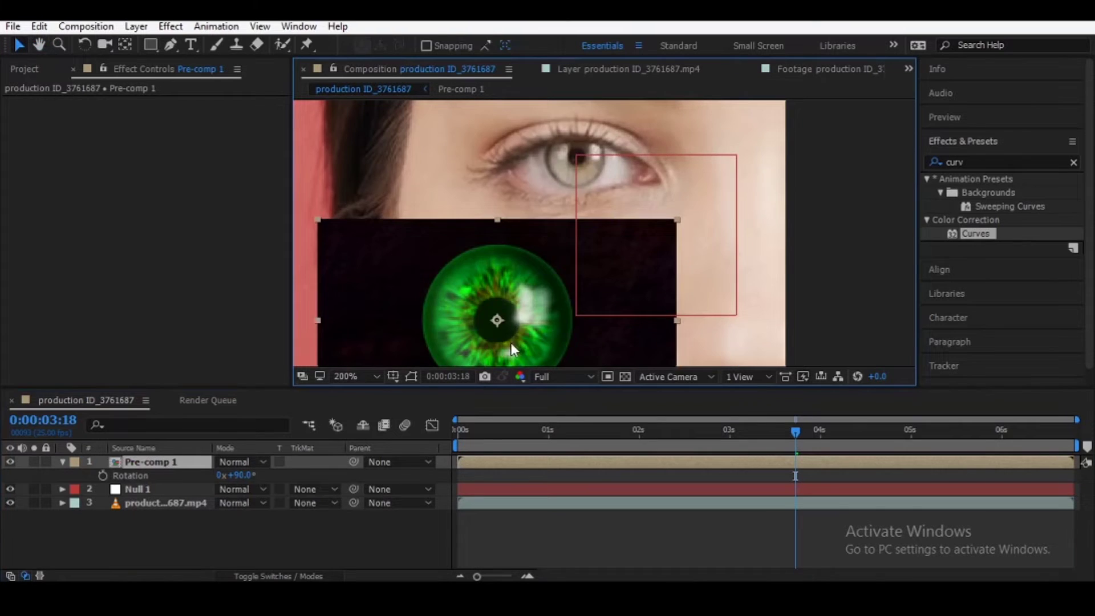
left_click_drag(507, 342, 599, 187)
key("s")
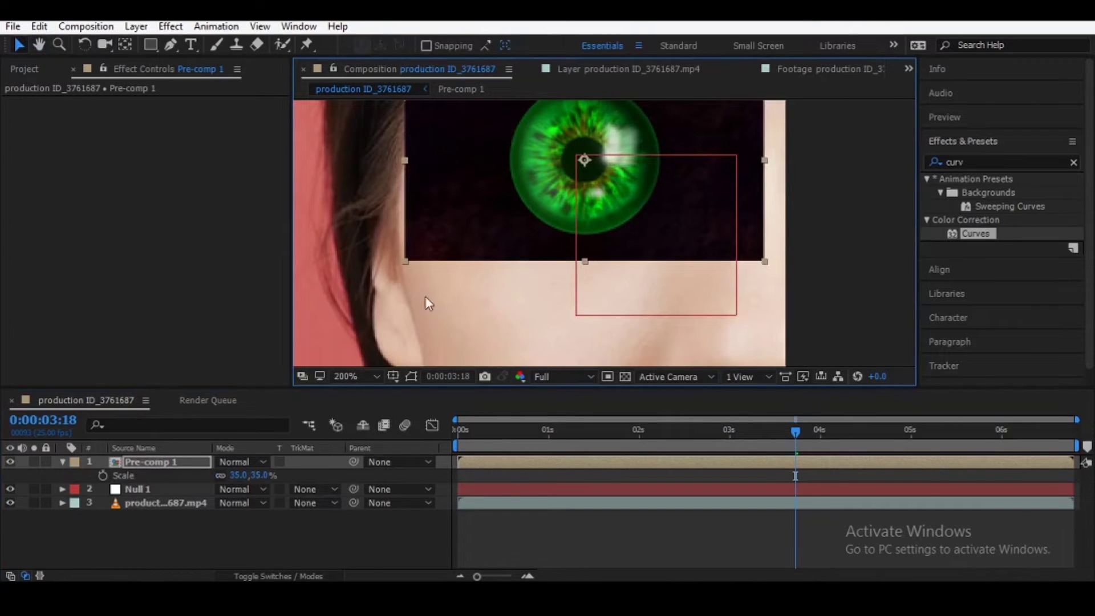
mouse_move(238, 477)
left_mouse_down()
mouse_move(220, 478)
mouse_move(238, 477)
left_mouse_up()
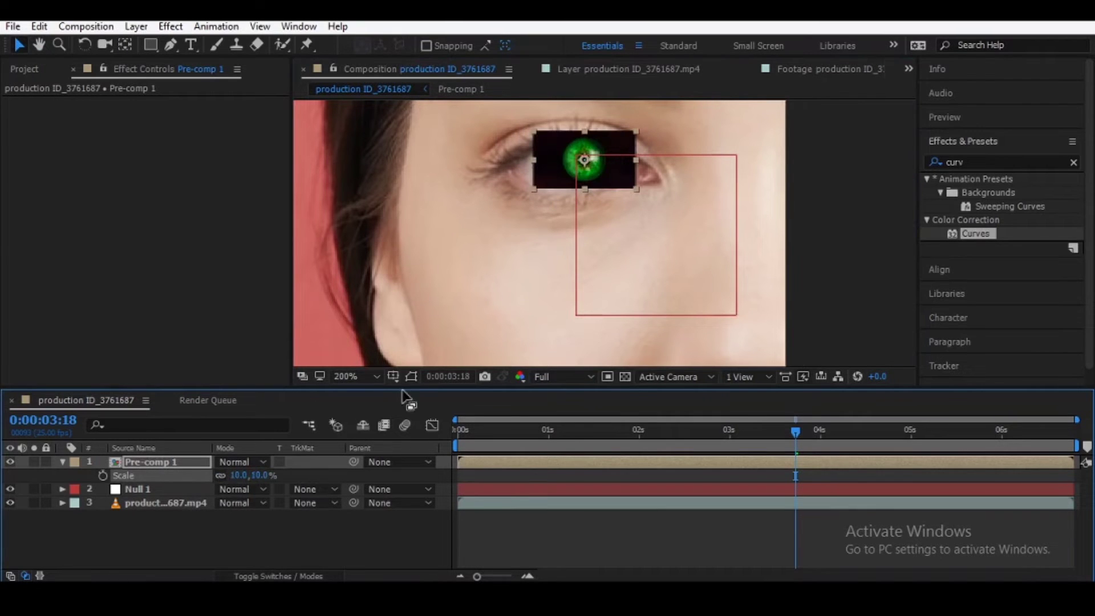
Fade Pre-comp 1 to 60% opacity and move it over the woman's iris
left_click(193, 465)
key("shift+t")
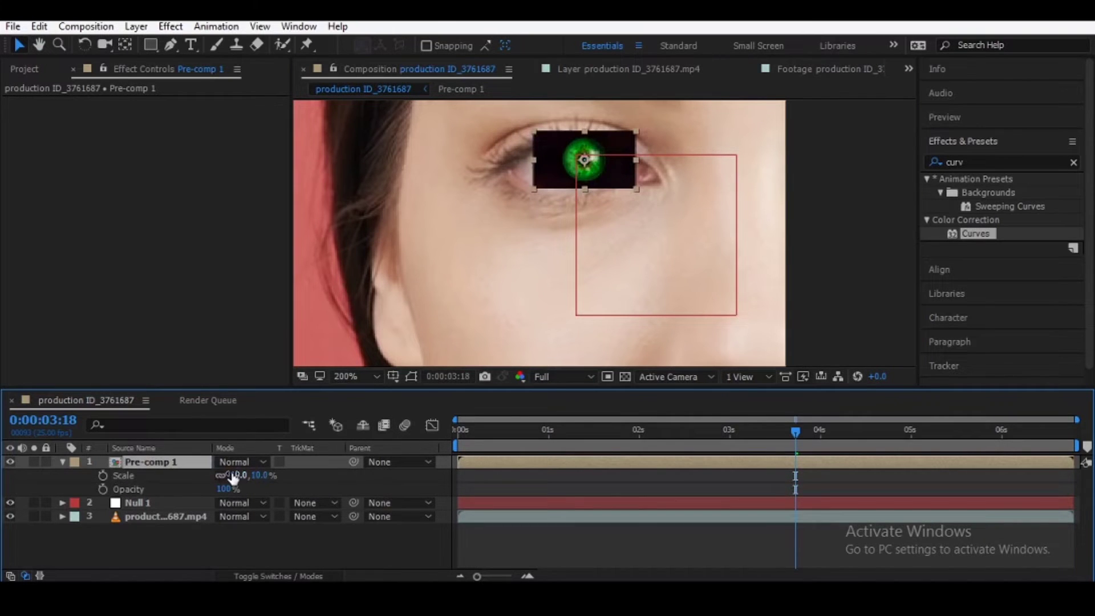
left_click_drag(223, 489, 203, 489)
key("period")
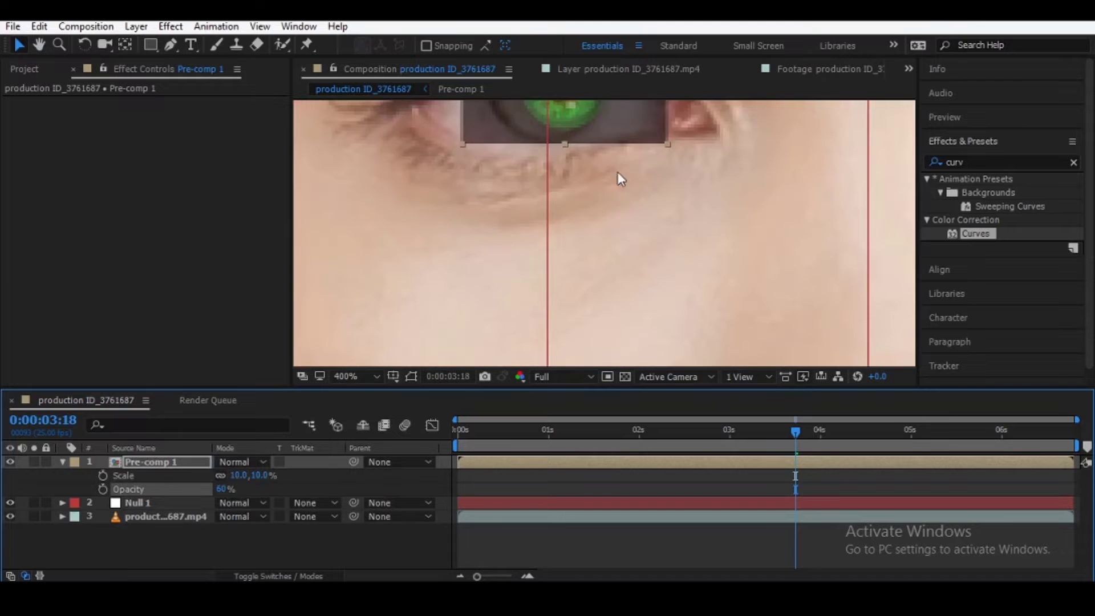
left_click_drag(617, 178, 604, 318)
mouse_move(513, 220)
left_mouse_down()
mouse_move(474, 227)
mouse_move(491, 219)
left_mouse_up()
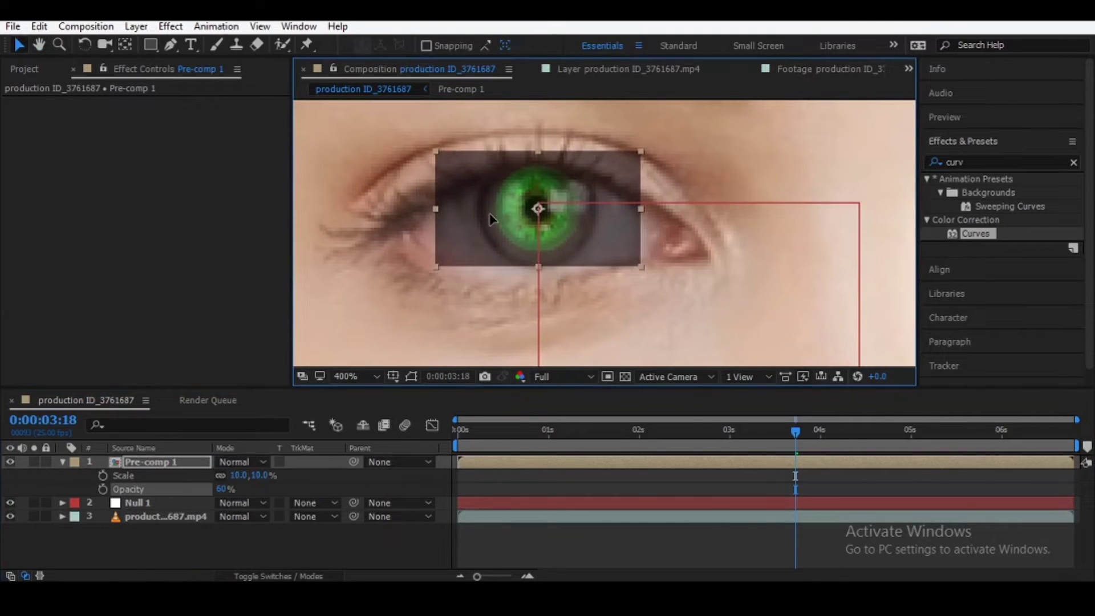
Set Pre-comp 1's scale to 13% and its opacity back to 100%
left_click(237, 475)
type("13")
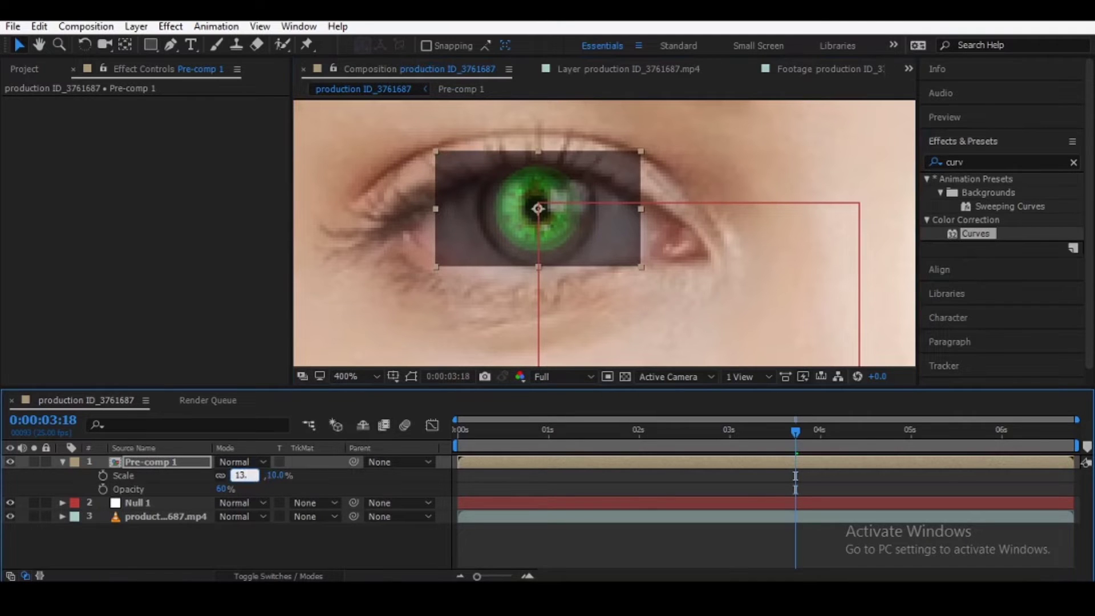
key("Return")
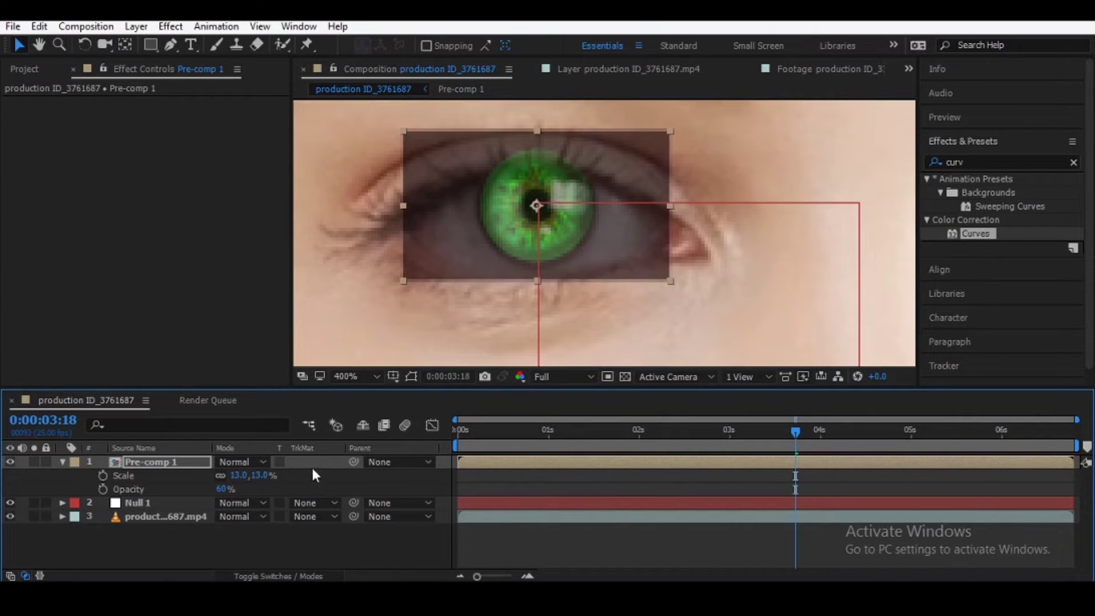
key("Return")
left_click(204, 539)
left_click(186, 460)
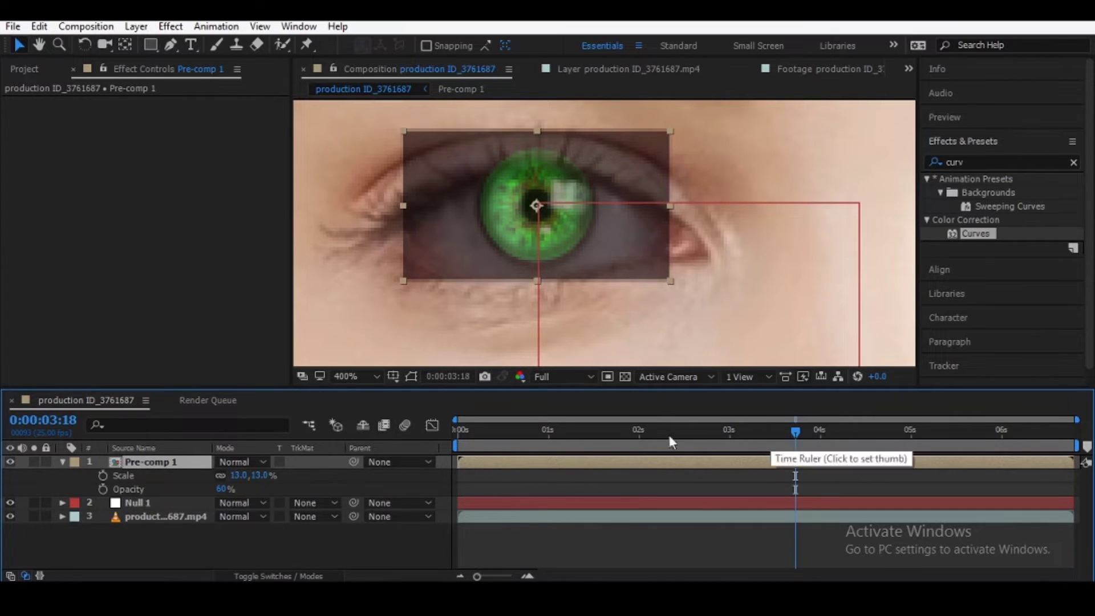
left_click(227, 490)
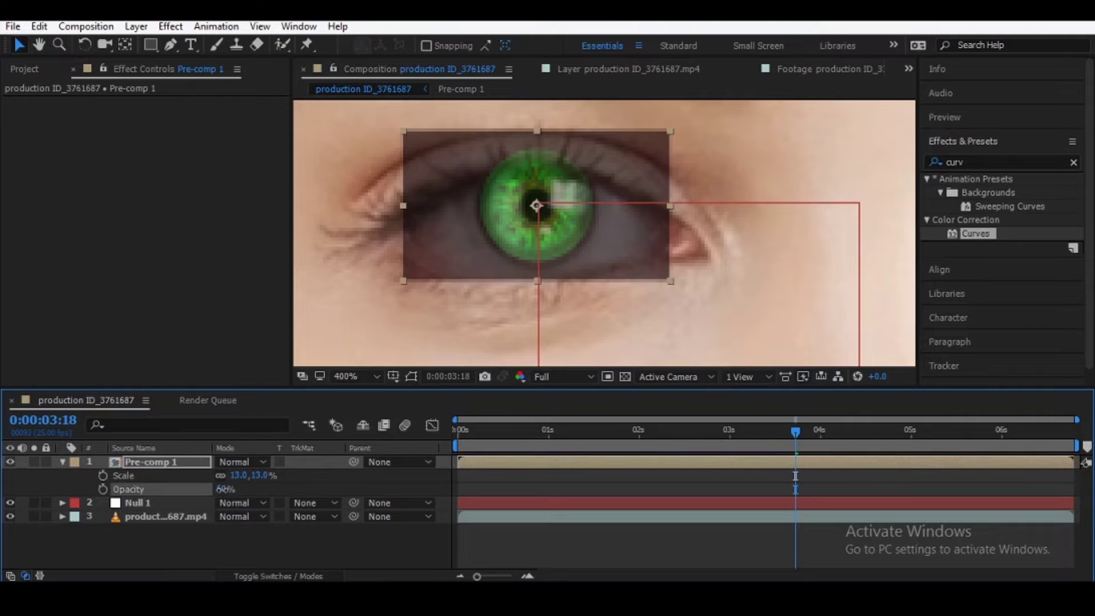
type("100")
key("Return")
Parent Pre-comp 1 to Null 1 and preview the eye following the null
left_click(270, 541)
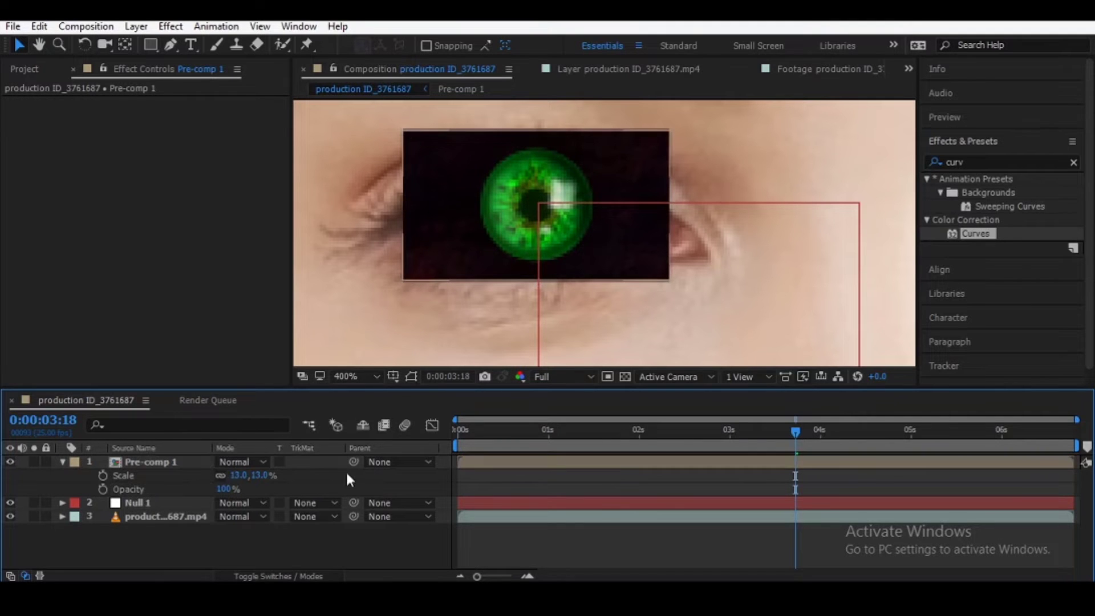
left_click_drag(353, 462, 153, 502)
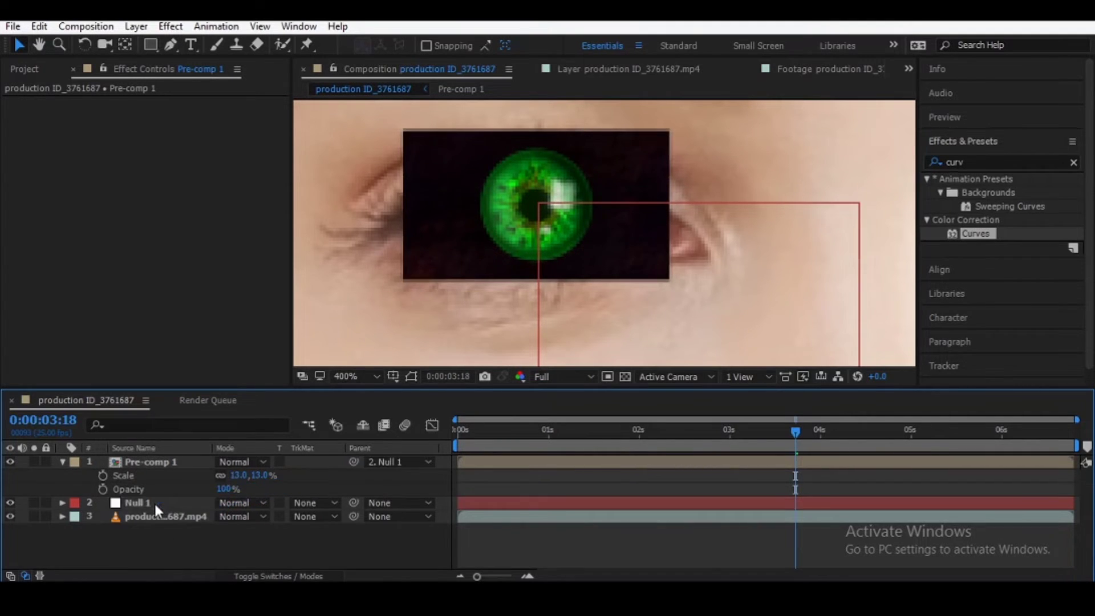
scroll(542, 327, "down", 4)
key("space")
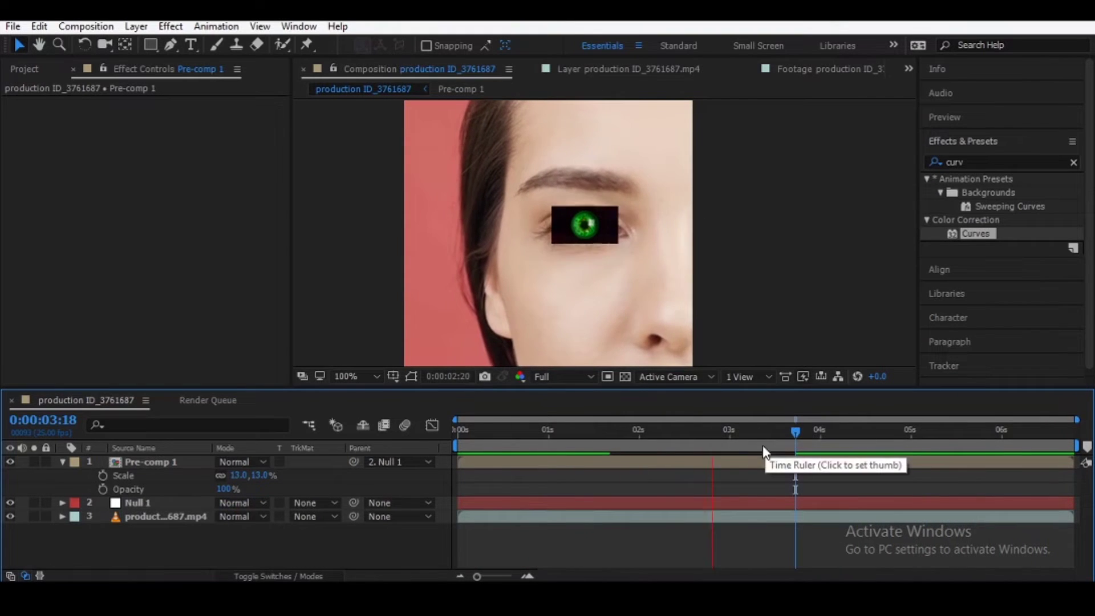
Start Pre-comp 1 at the current time and paste the Position keyframes onto Null 1
left_click_drag(514, 461, 861, 465)
mouse_move(788, 432)
left_mouse_down()
mouse_move(778, 439)
mouse_move(808, 435)
left_mouse_up()
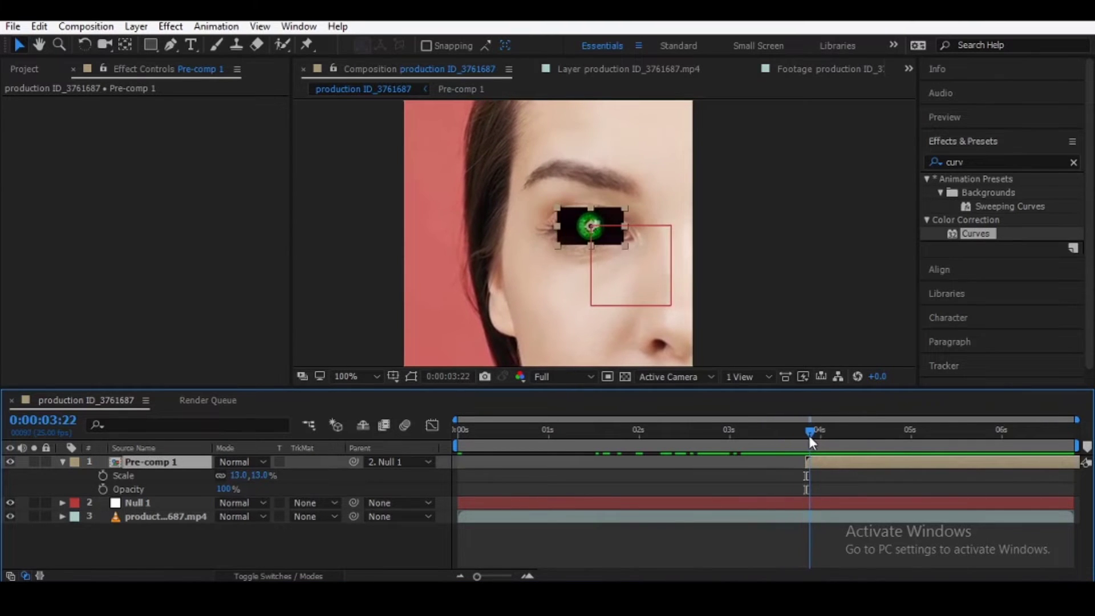
left_click(799, 501)
key("ctrl+v")
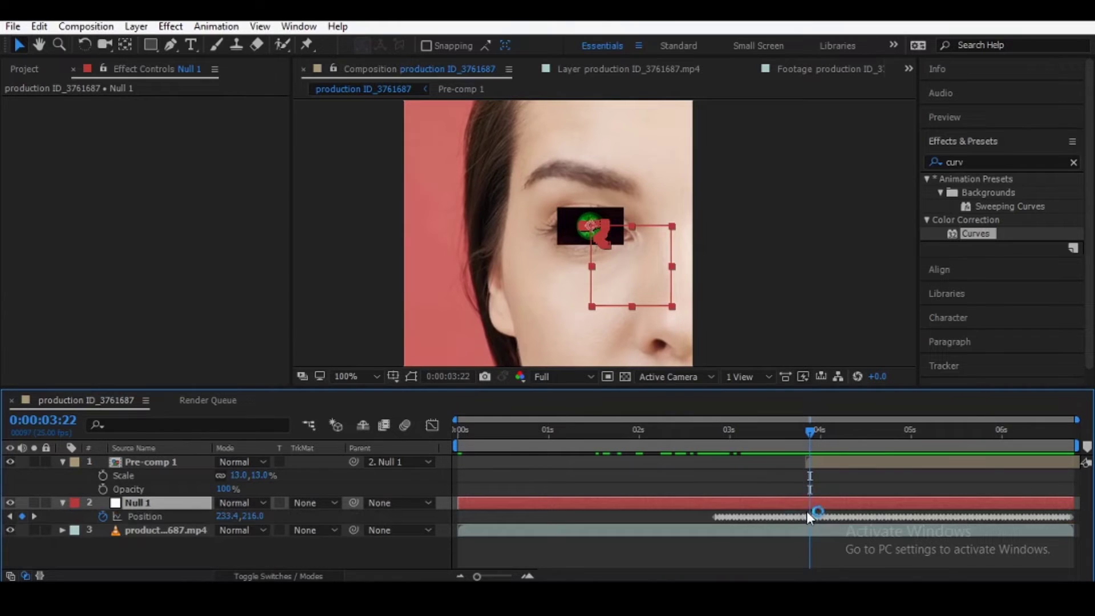
Extend the eye layer to start at 0:00:02:21 and preview the animation
left_click_drag(730, 441, 715, 449)
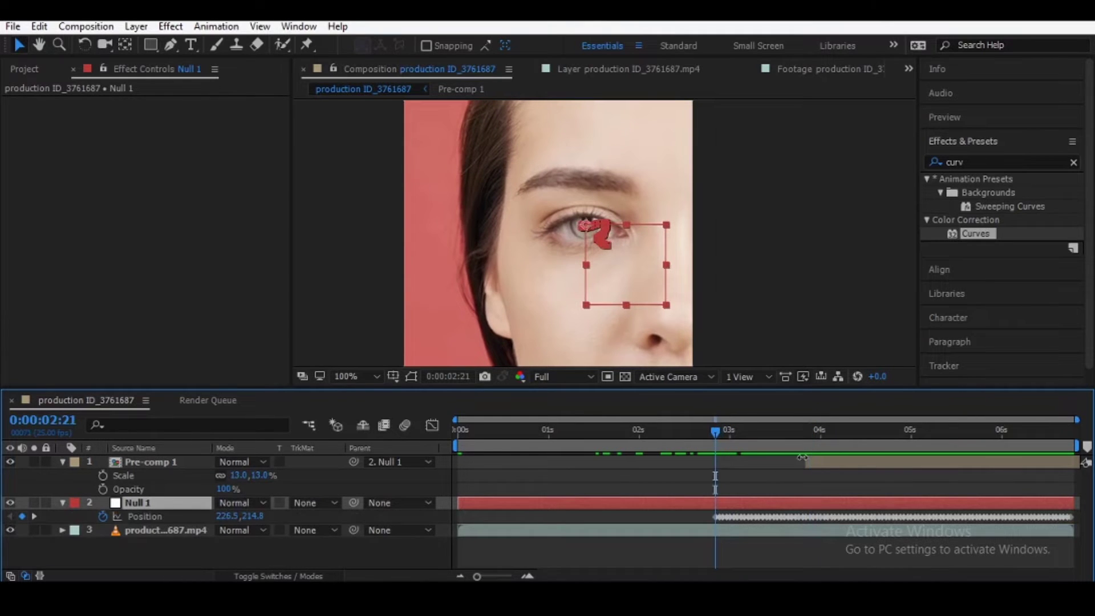
left_click_drag(804, 463, 734, 475)
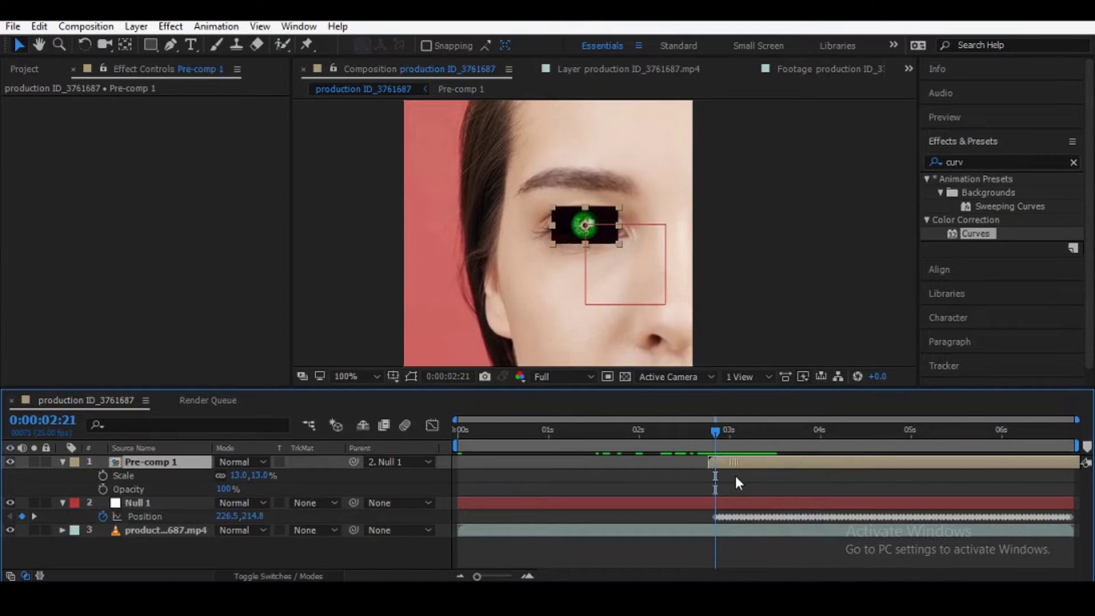
key("space")
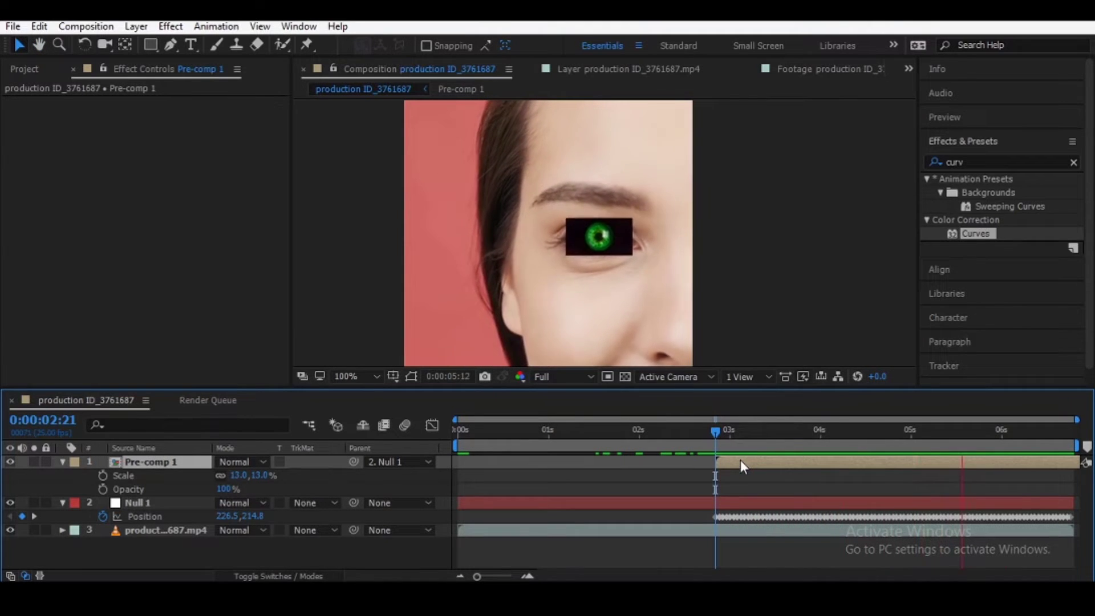
key("space")
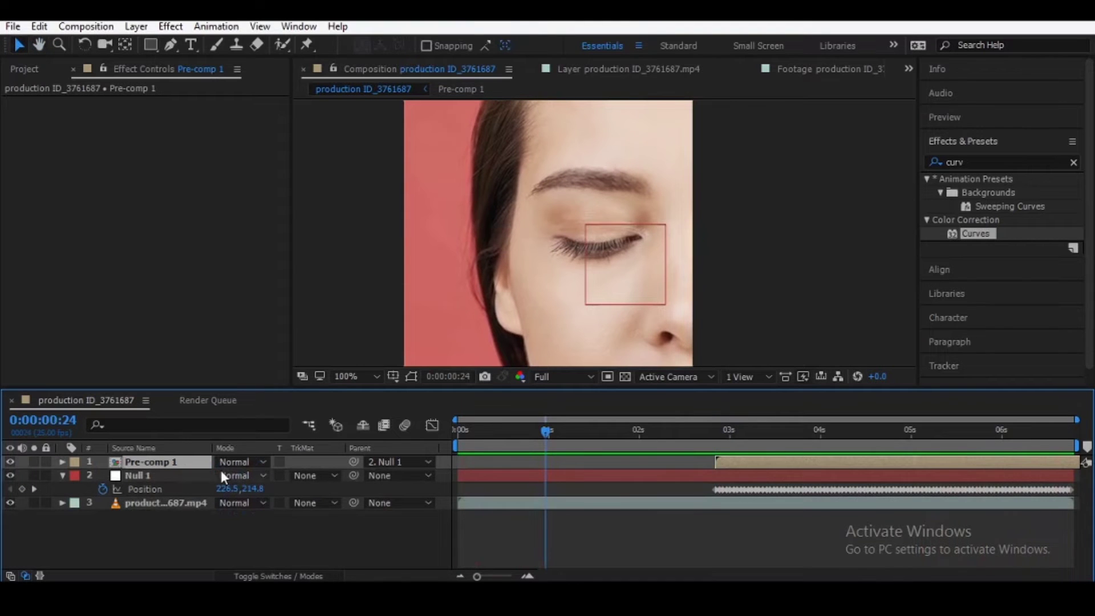
Lower Pre-comp 1's opacity to 60% and show layer names instead of source names
key("t")
left_click_drag(226, 476, 208, 482)
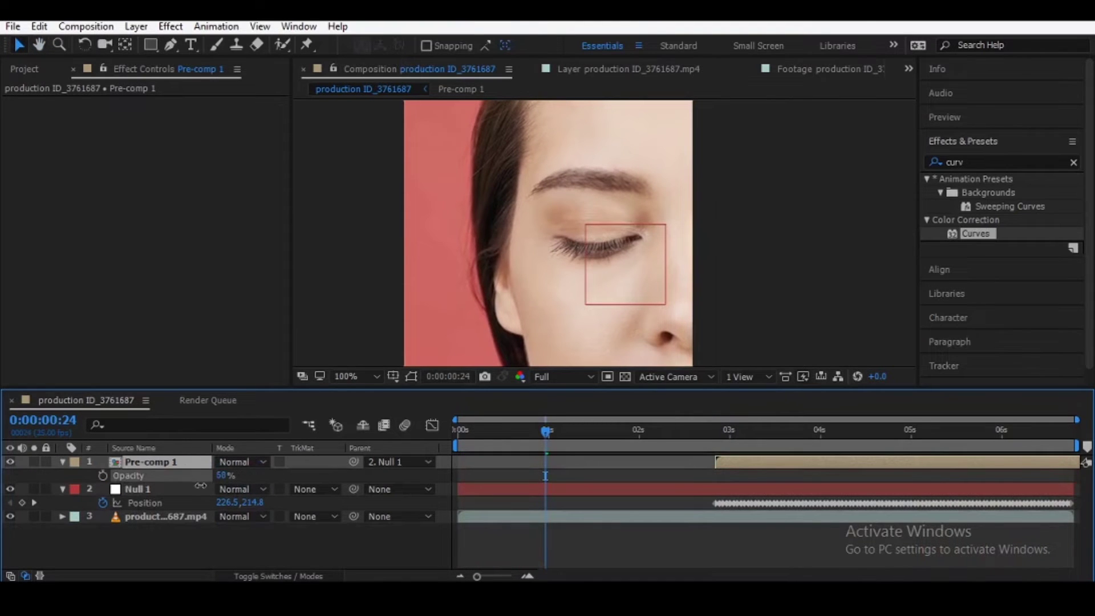
left_click(720, 438)
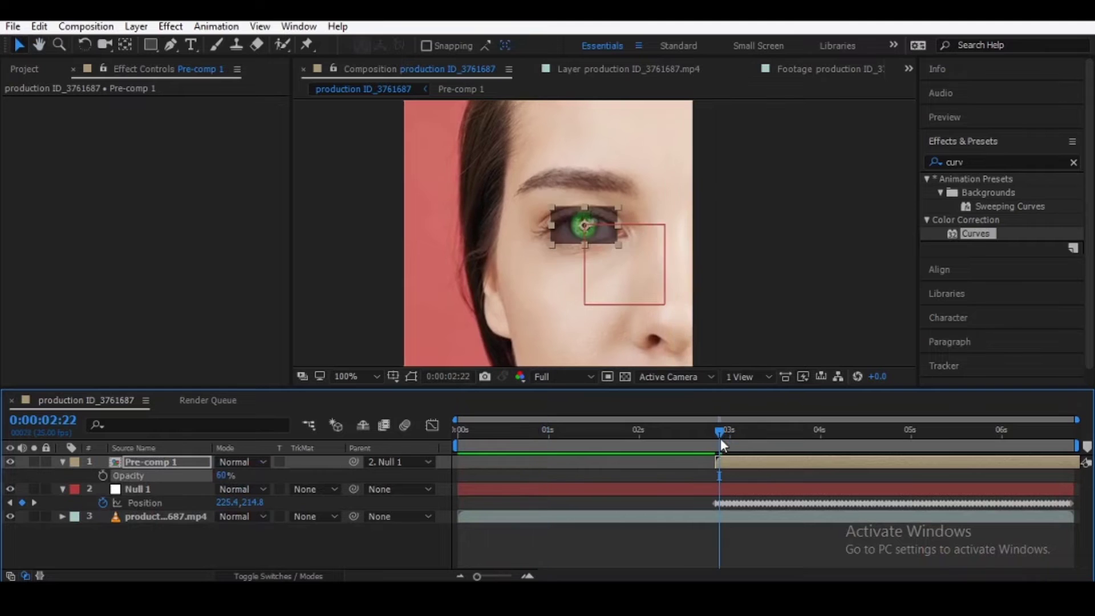
scroll(605, 274, "up", 4)
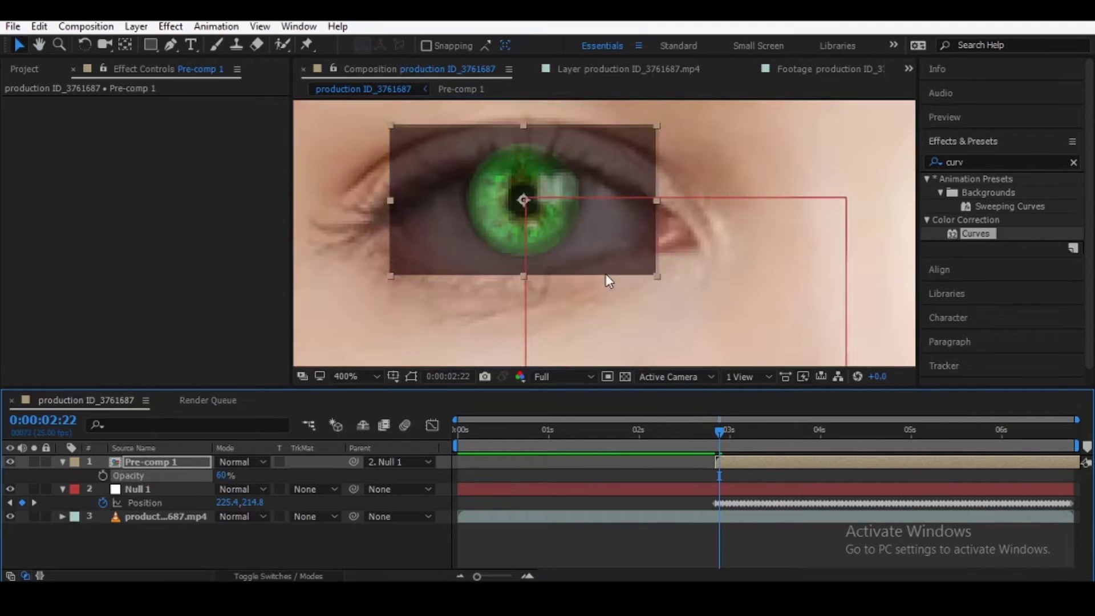
left_click(172, 452)
Draw Pen mask points from the eye's left corner, over the upper lid, to the right corner and along the lower lid
left_click(171, 47)
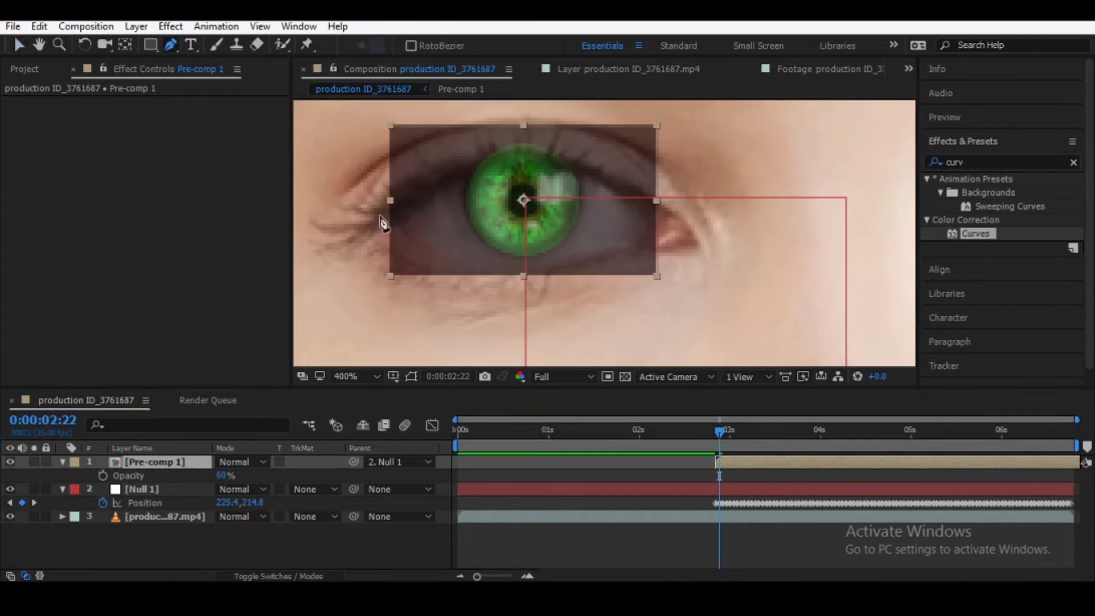
left_click(390, 218)
left_click_drag(491, 165, 524, 165)
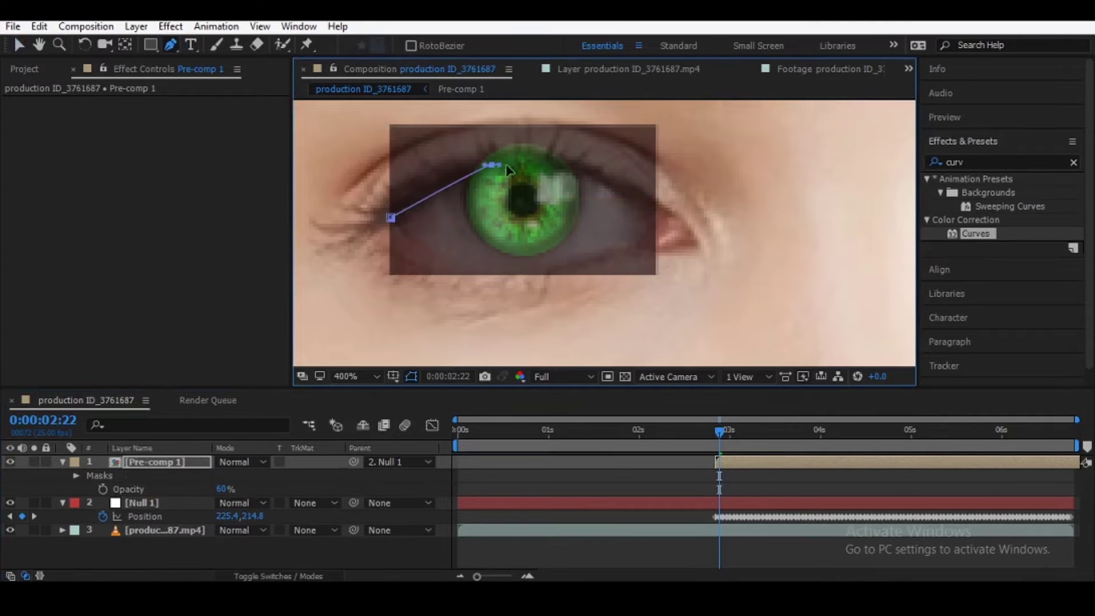
key("ctrl+z")
left_click(524, 164)
left_click_drag(524, 165, 570, 163)
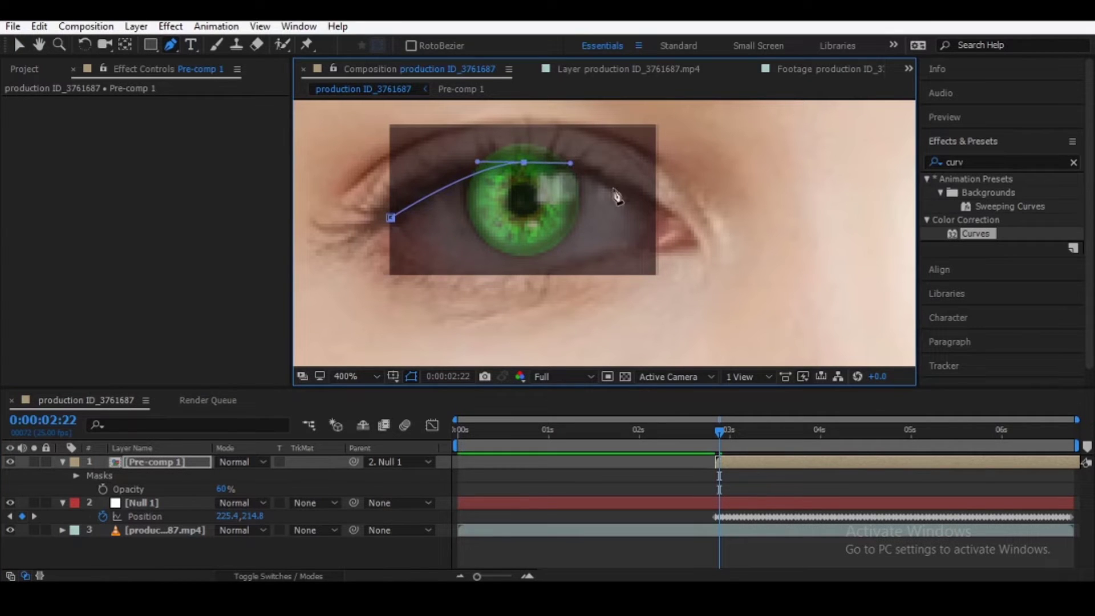
left_click(661, 222)
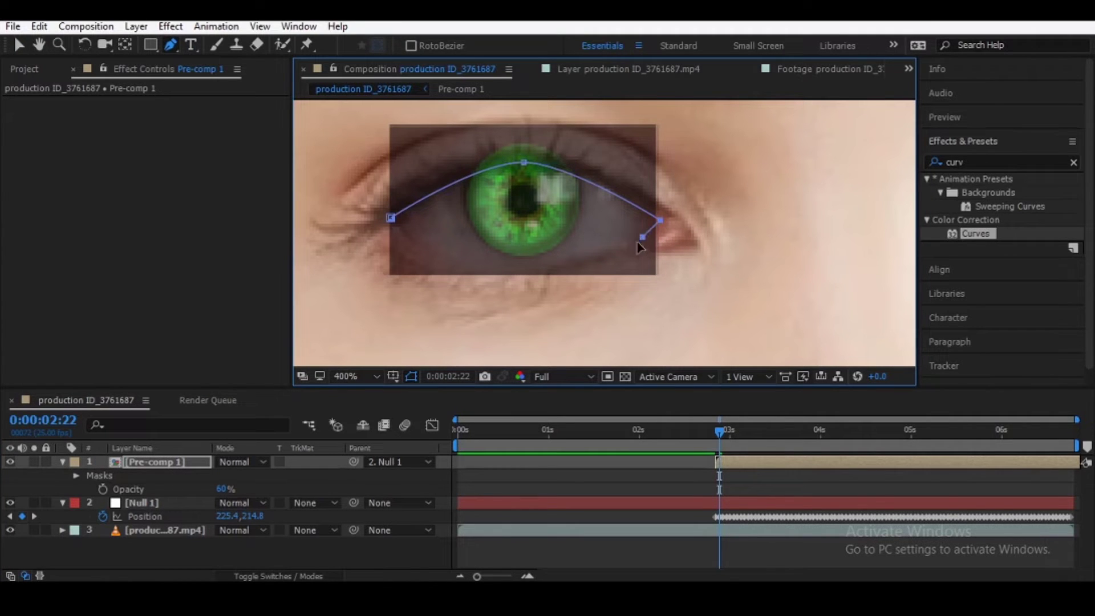
left_click_drag(524, 275, 479, 281)
Close the eye mask and feather Mask 1 on Pre-comp 1 by 37 pixels
left_click(432, 252)
left_click(391, 218)
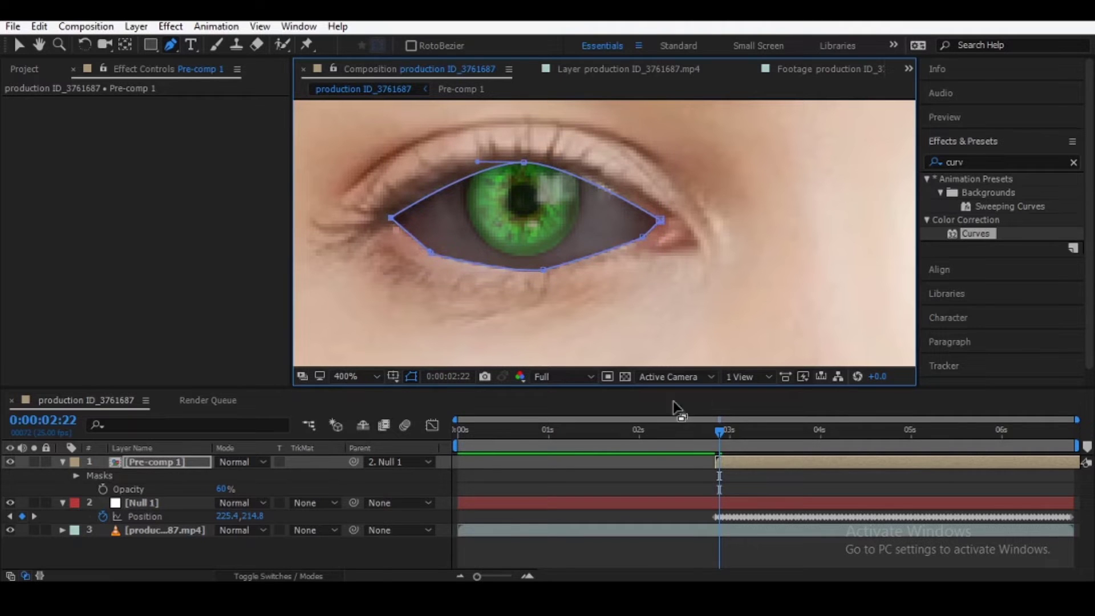
left_click(181, 461)
key("f")
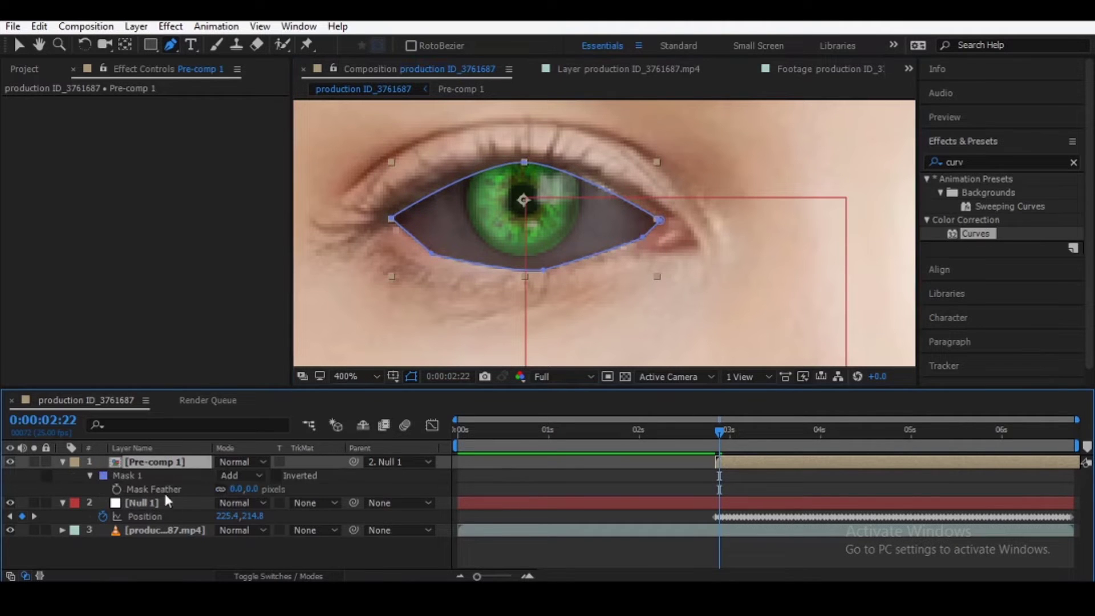
left_click_drag(238, 489, 260, 489)
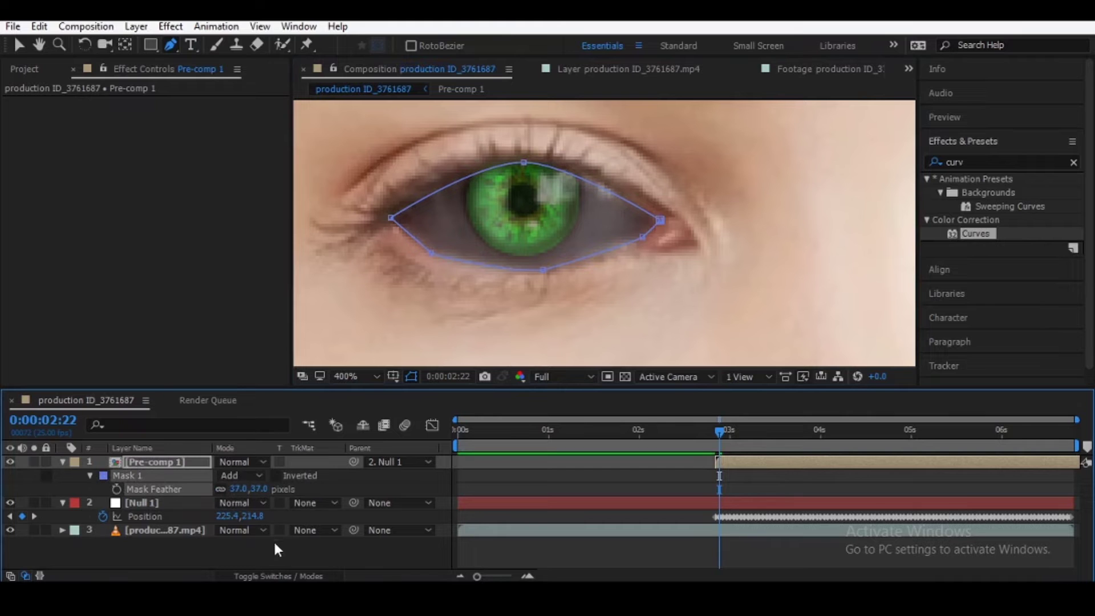
left_click(270, 564)
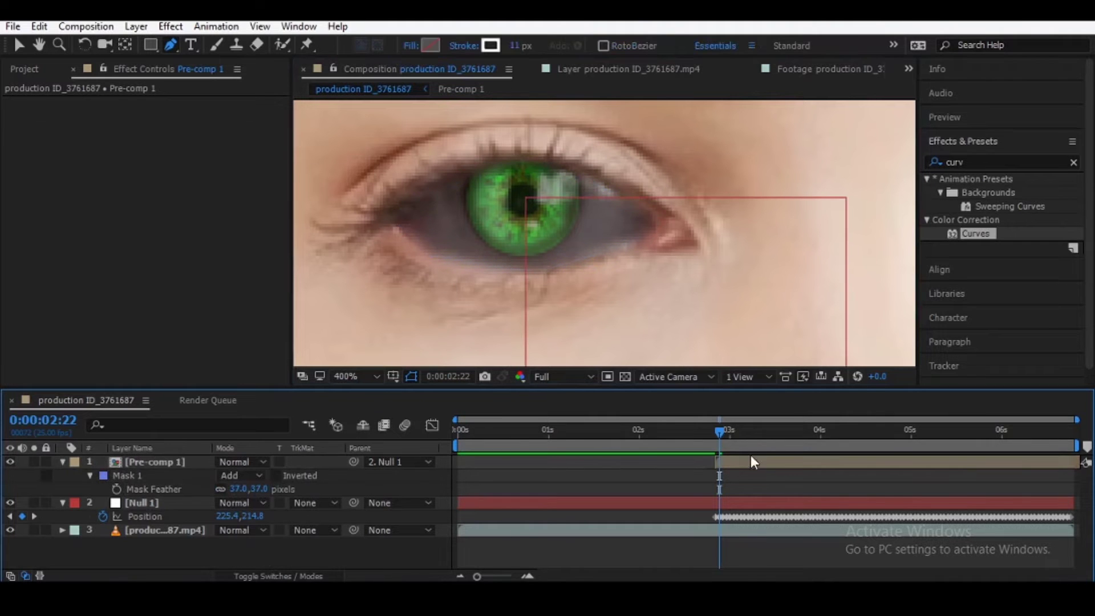
mouse_move(730, 434)
left_mouse_down()
mouse_move(737, 450)
mouse_move(717, 455)
left_mouse_up()
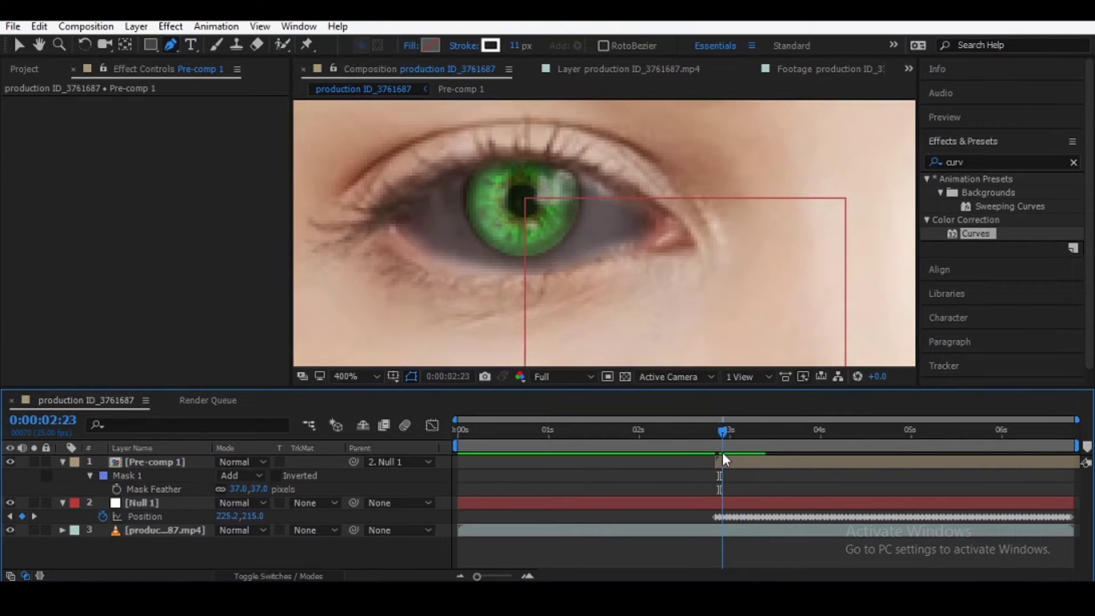
Reveal Mask 1's path and, three frames later, raise the top mask point to the eyelid
left_click(89, 475)
left_click(114, 488)
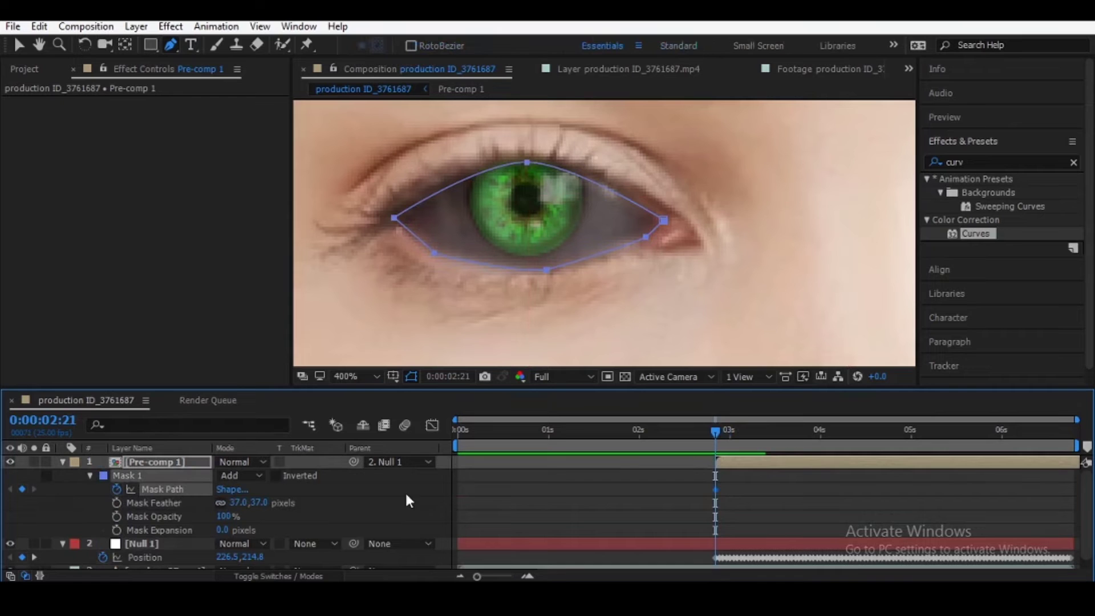
key("Page_Down")
key("Page_Down")
key("Page_Down")
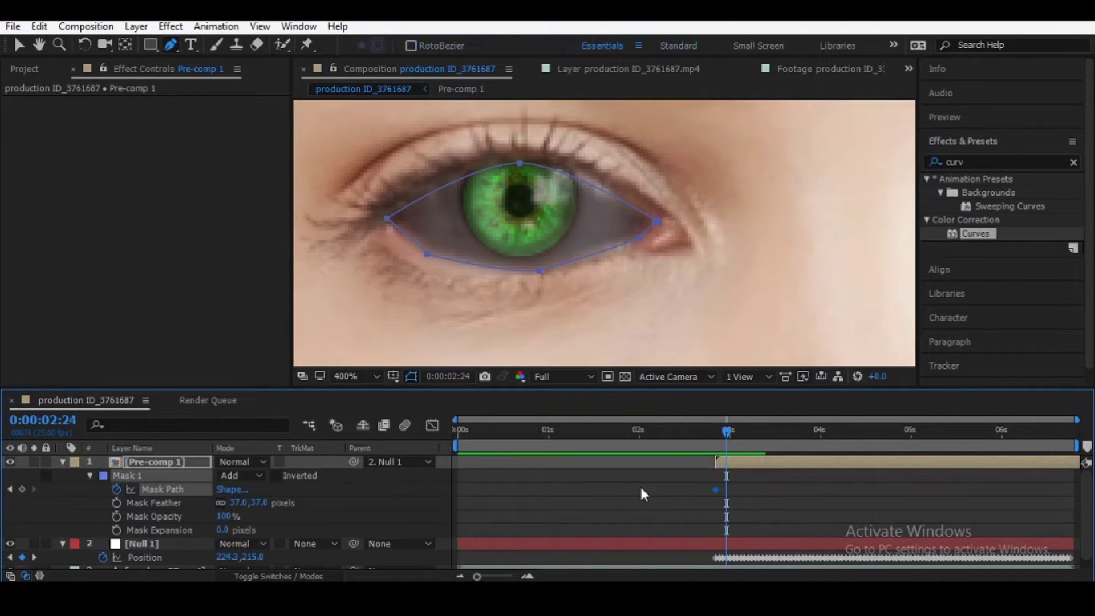
left_click_drag(522, 163, 524, 153)
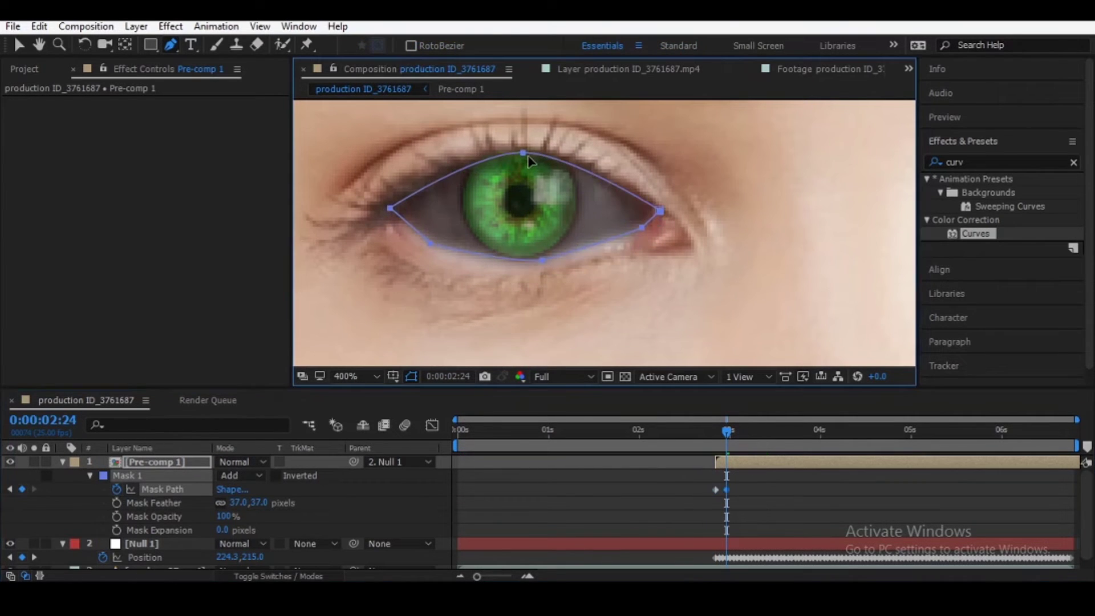
key("ctrl+z")
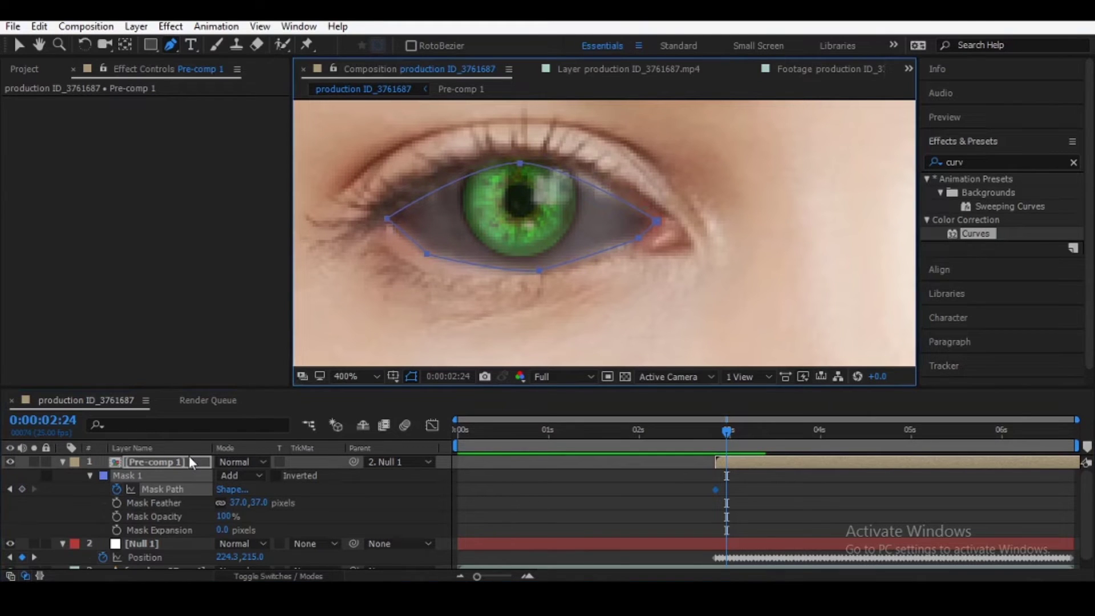
left_click(521, 164)
left_click_drag(521, 163, 574, 157)
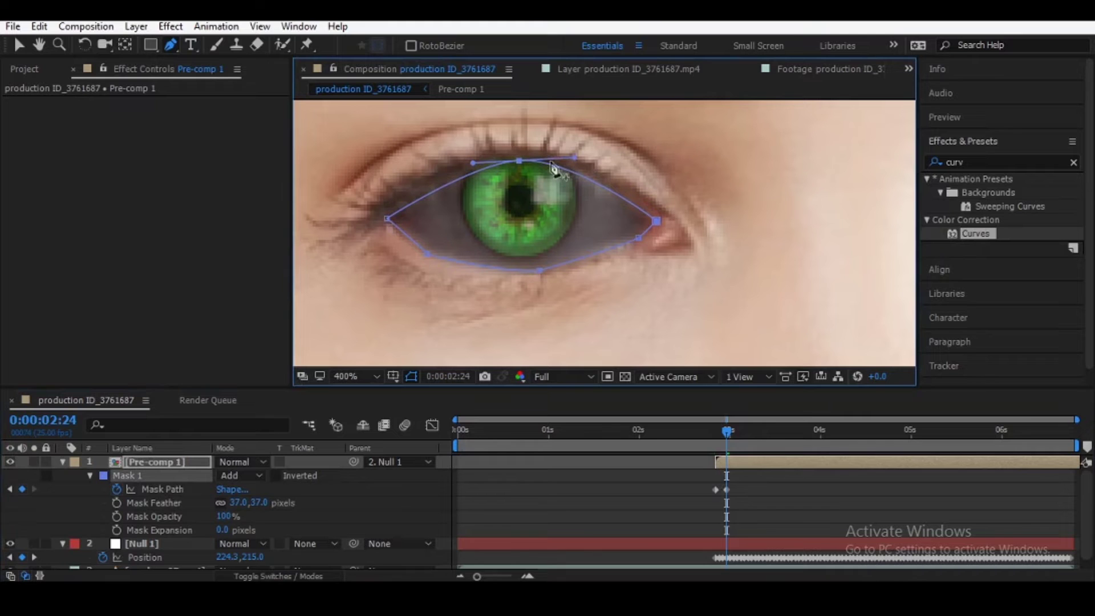
Keyframe the mask's upper curve and points to fit the eyelids around 3:08 to 3:12
key("Page_Down")
key("Page_Down")
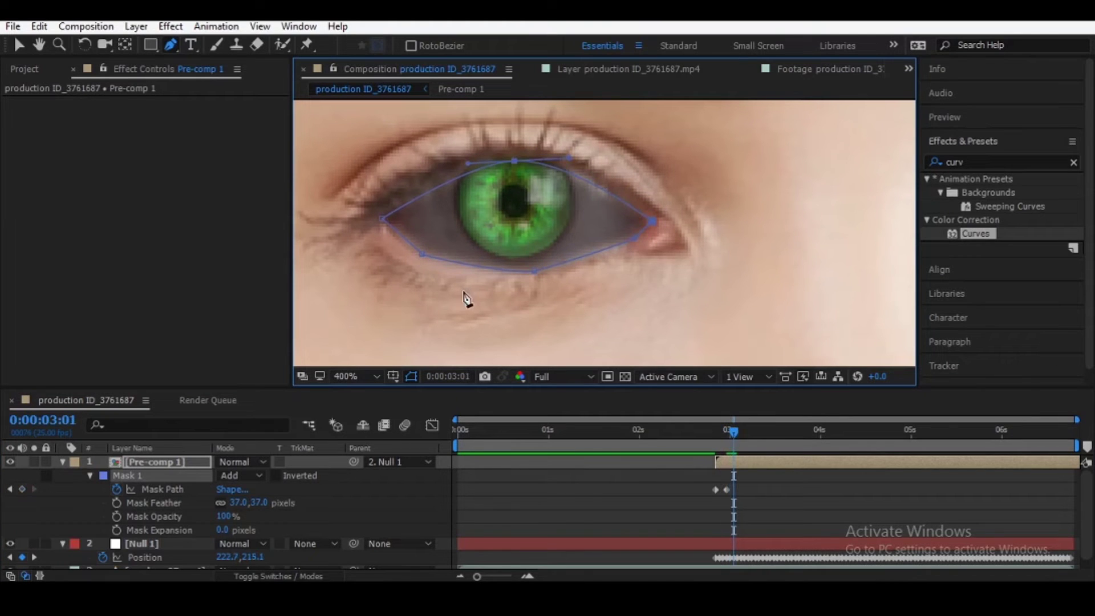
left_click_drag(563, 162, 573, 157)
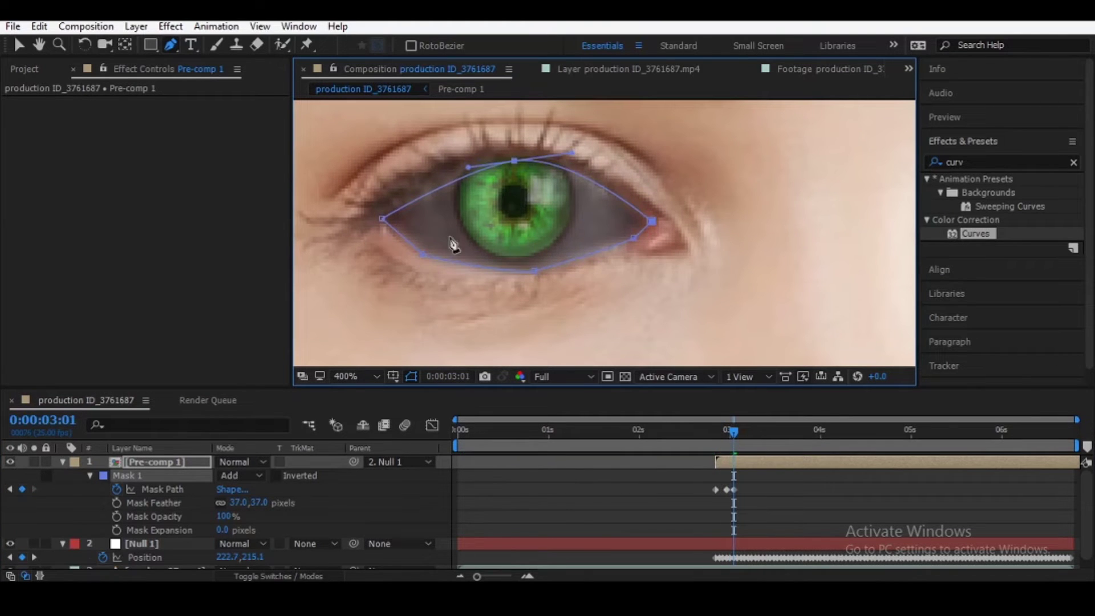
left_click(422, 251)
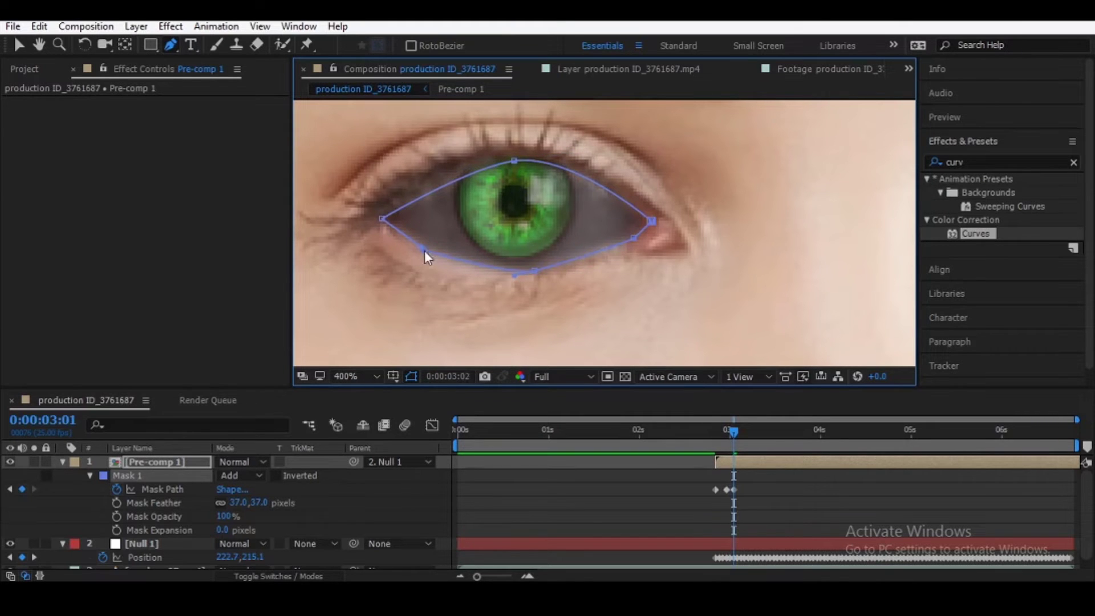
key("Page_Down")
key("Page_Down")
key("Page_Down")
key("Page_Down")
key("Page_Down")
key("Page_Down")
key("Page_Down")
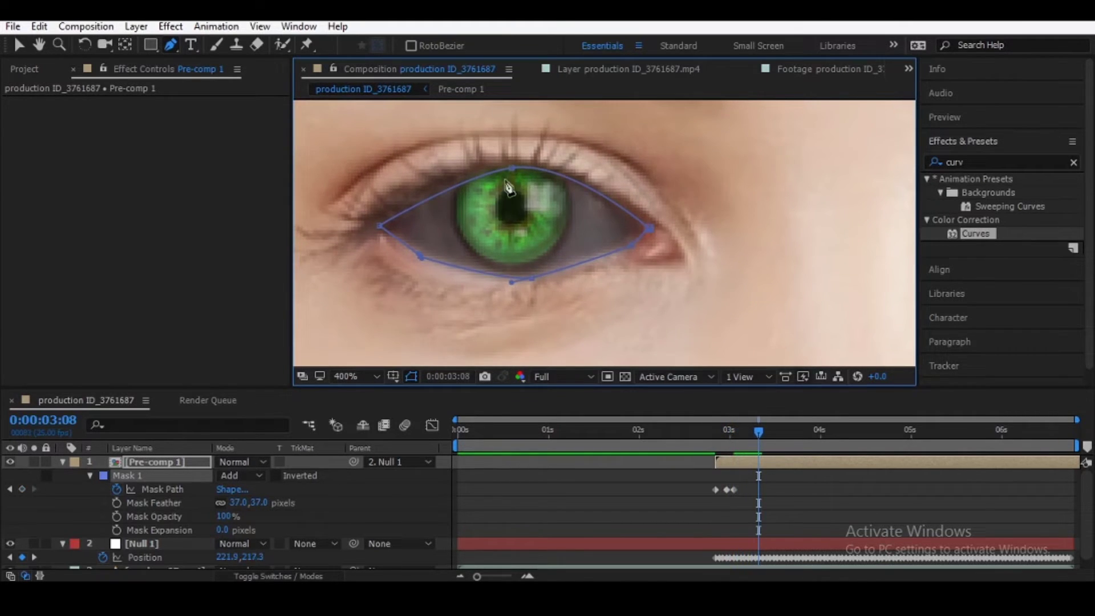
left_click_drag(569, 161, 569, 165)
key("Page_Down")
key("Page_Down")
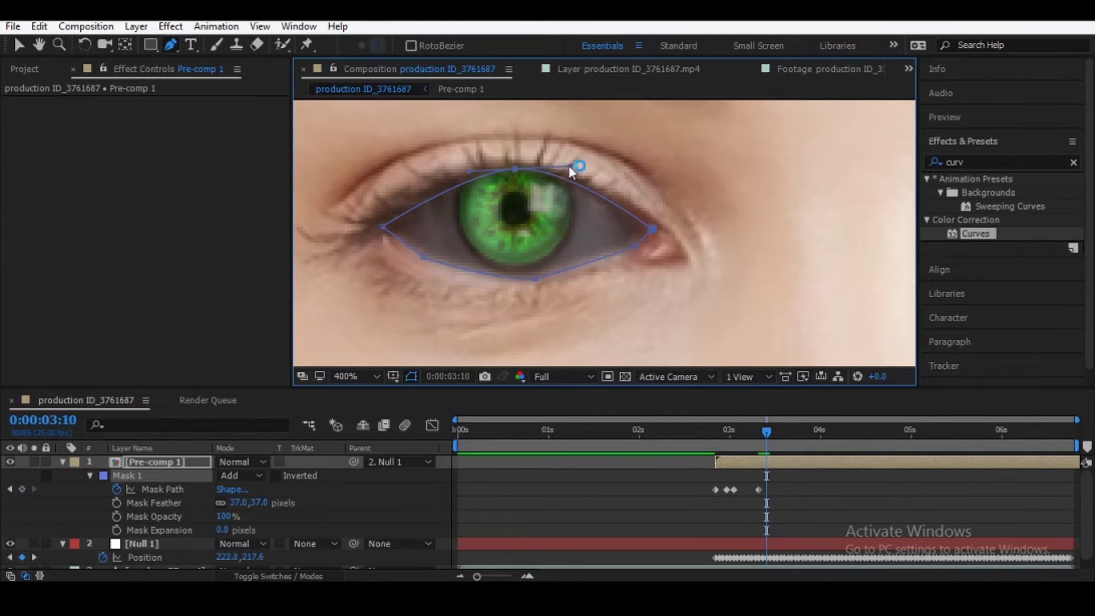
key("Page_Down")
key("Page_Down")
left_click_drag(518, 174, 516, 180)
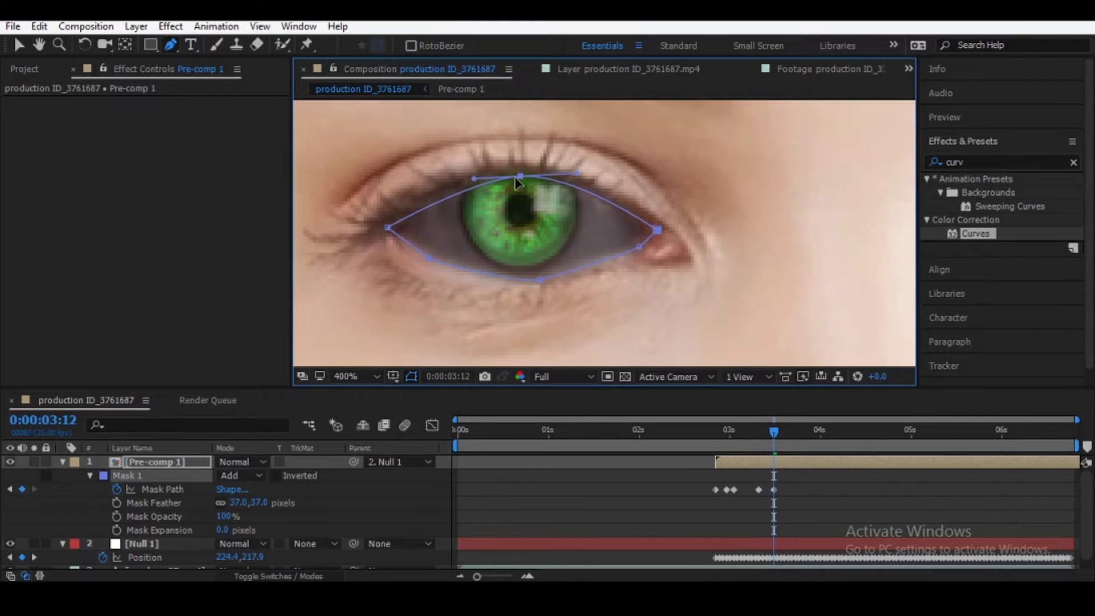
key("Page_Down")
key("Page_Down")
key("Page_Down")
key("Page_Down")
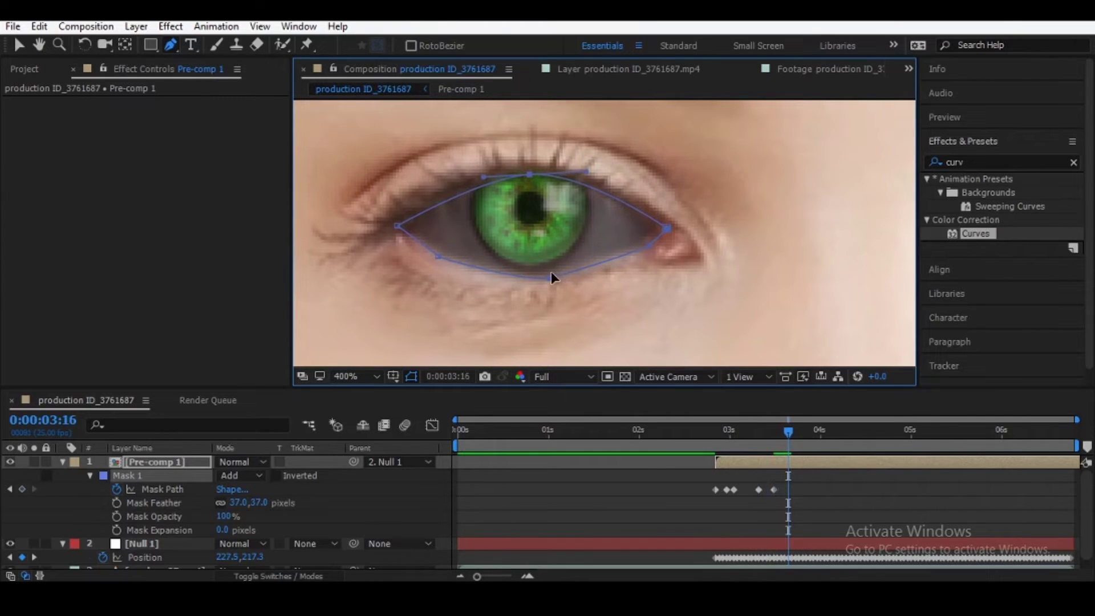
left_click_drag(550, 276, 548, 271)
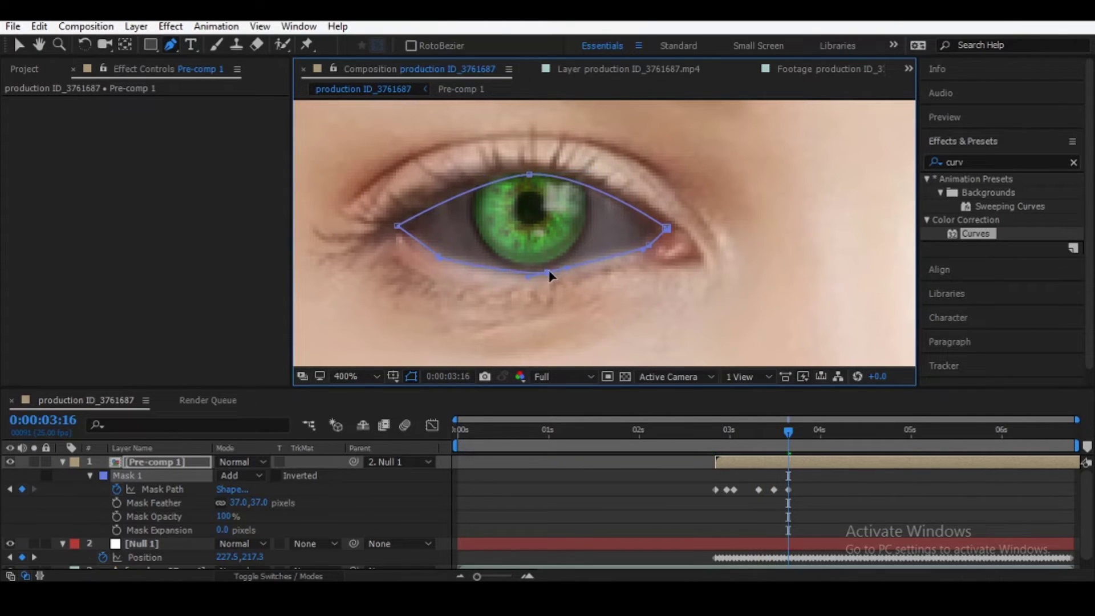
Refit the mask's corner, top and bottom points to the eyelids from 3:21 through 4:06
key("Page_Down")
key("Page_Down")
key("Page_Down")
key("Page_Down")
key("Page_Down")
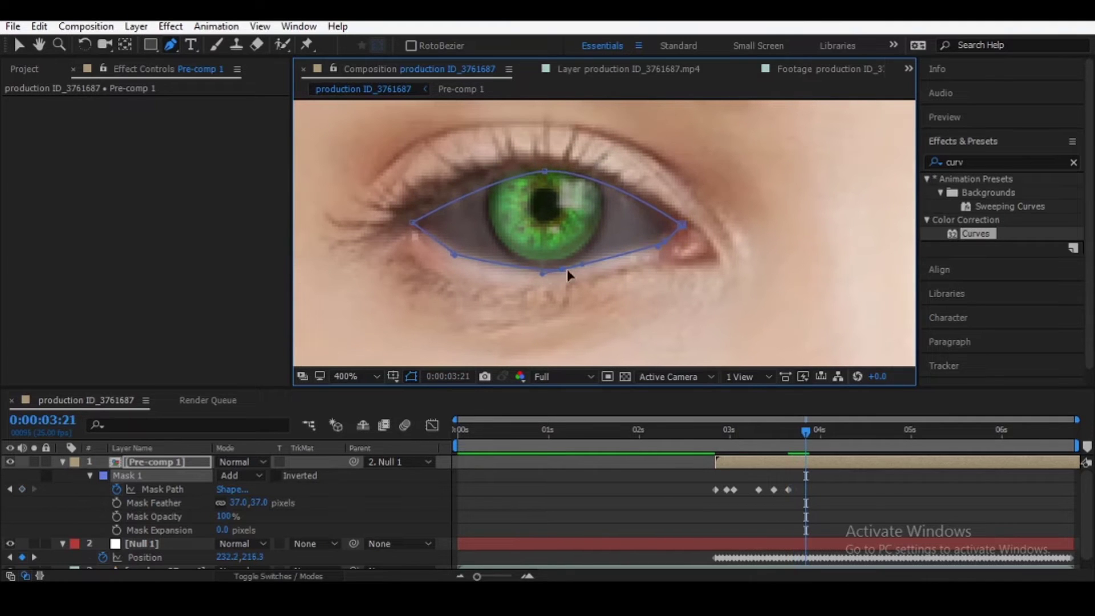
left_click_drag(660, 248, 656, 251)
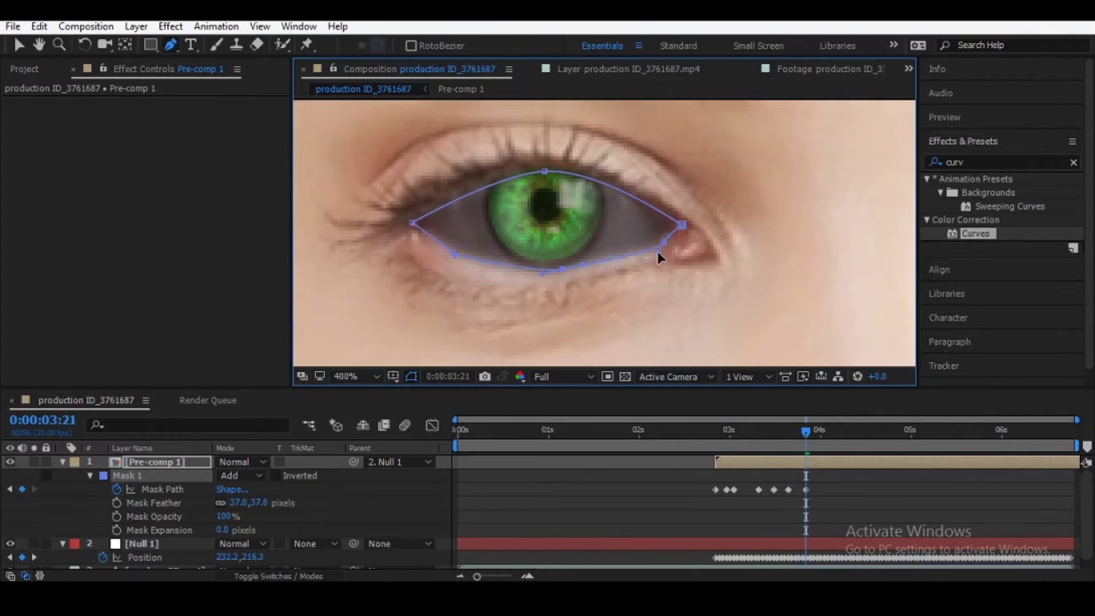
key("Page_Down")
key("Page_Down")
key("Page_Down")
left_click_drag(557, 167, 555, 163)
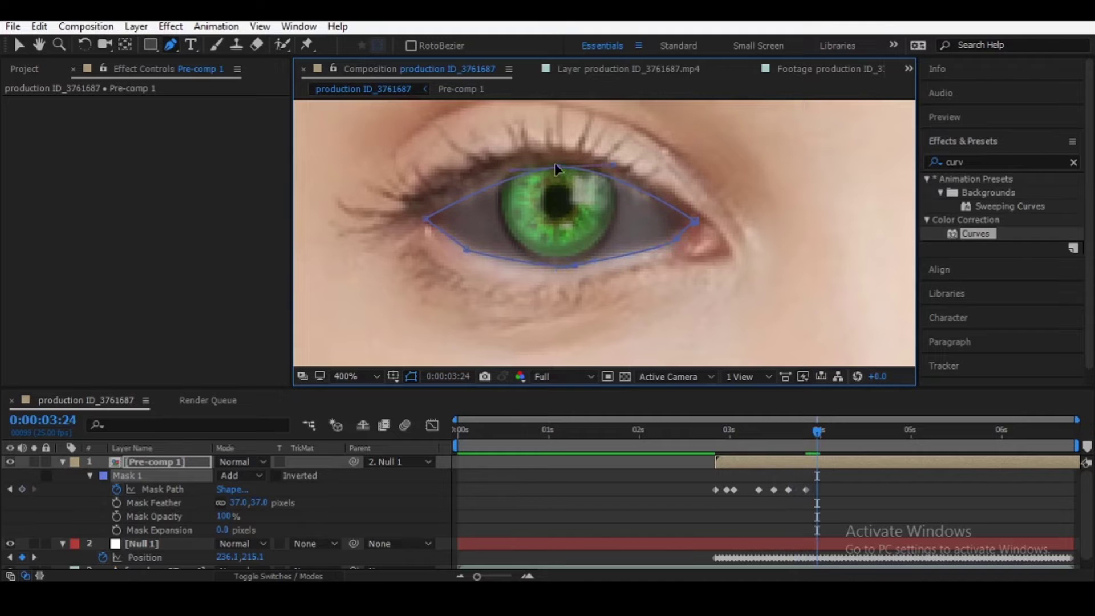
key("Page_Down")
key("Page_Down")
key("Page_Down")
key("Page_Down")
key("Page_Down")
key("Page_Down")
key("Page_Down")
left_click_drag(506, 244, 507, 242)
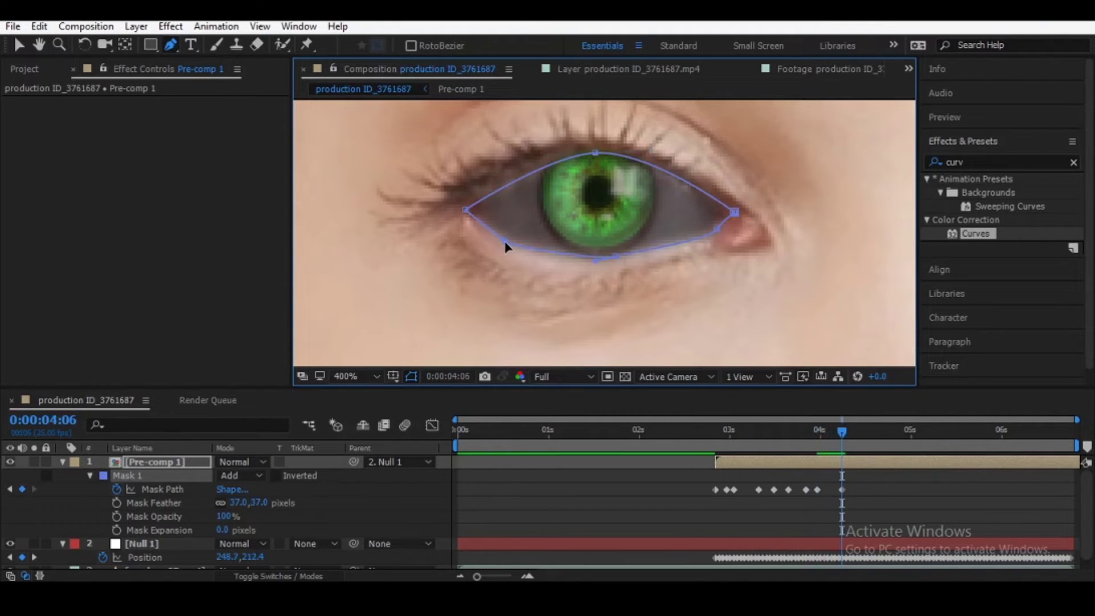
left_click_drag(616, 256, 621, 260)
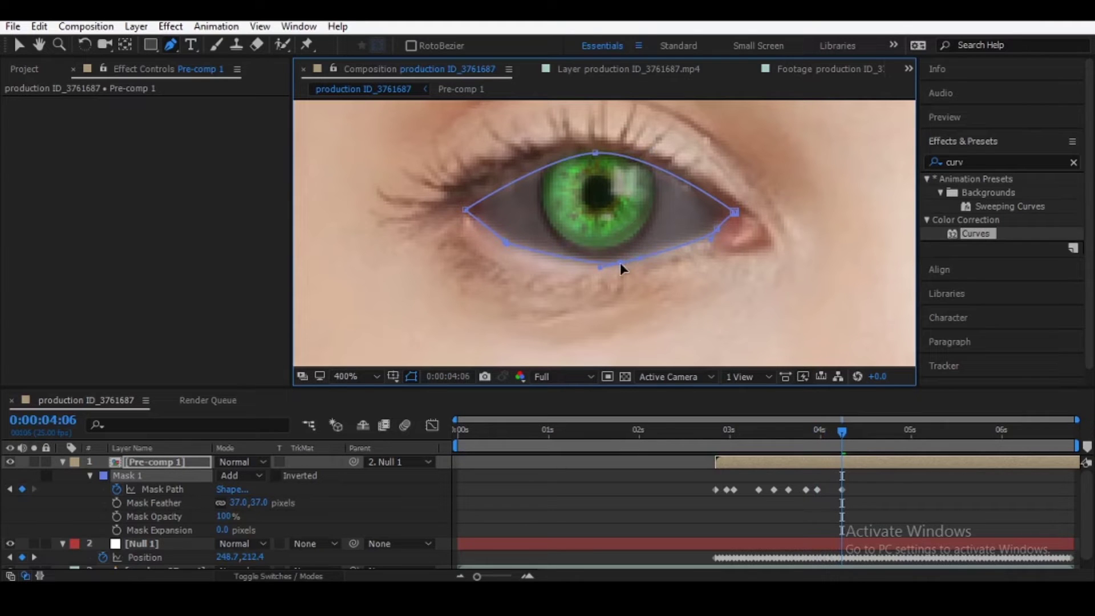
left_click_drag(596, 151, 659, 151)
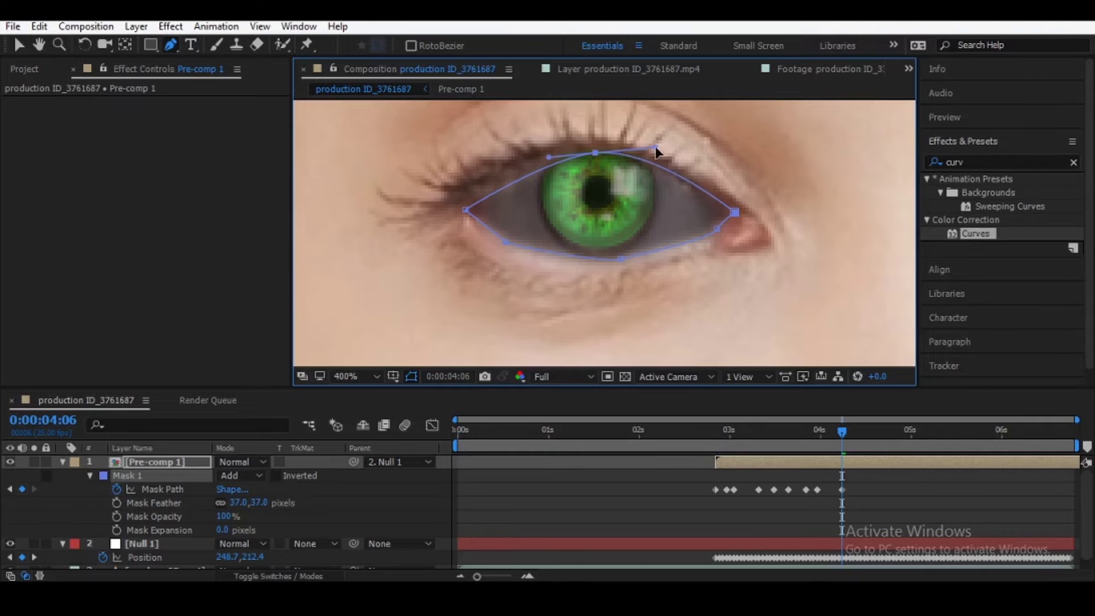
Keyframe the mask's top and bottom points onto the eyelids at 5:04, 5:07 and 5:10
key("Page_Down")
key("Page_Down")
key("Page_Down")
key("Page_Down")
key("Page_Down")
key("Page_Down")
key("Page_Down")
key("Page_Down")
key("Page_Down")
key("Page_Down")
key("Page_Down")
key("Page_Down")
key("Page_Down")
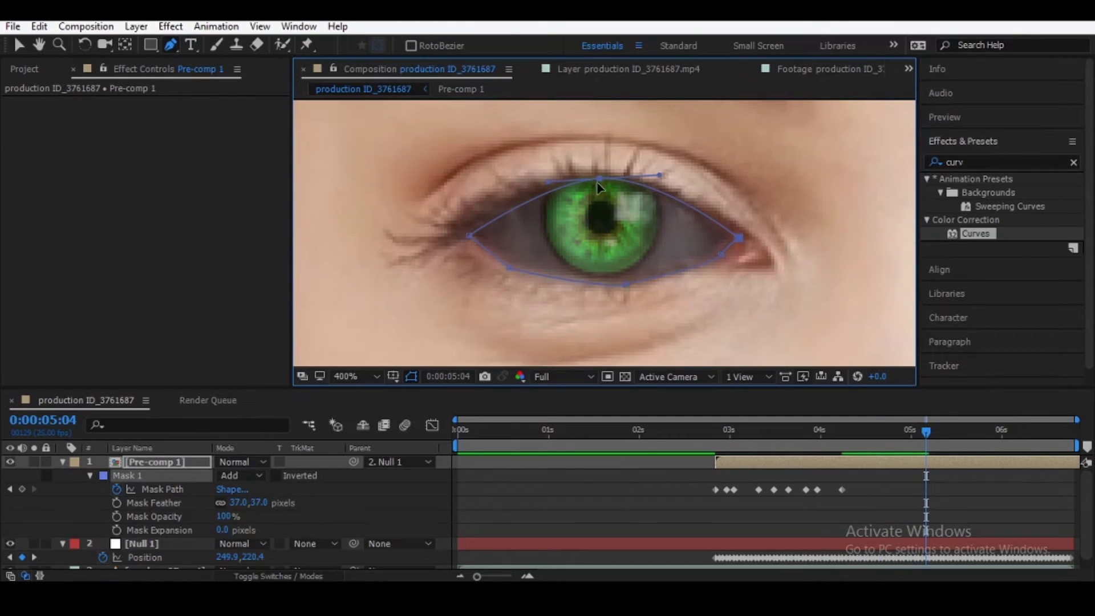
left_click_drag(600, 184, 599, 187)
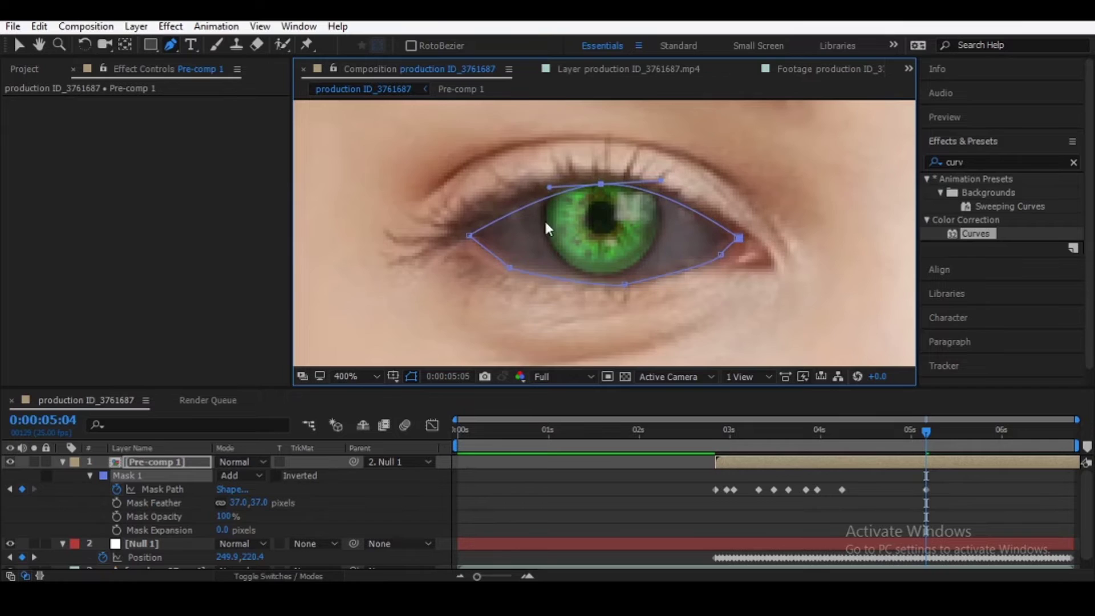
key("Page_Down")
key("Page_Down")
key("Page_Down")
left_click_drag(594, 199, 595, 201)
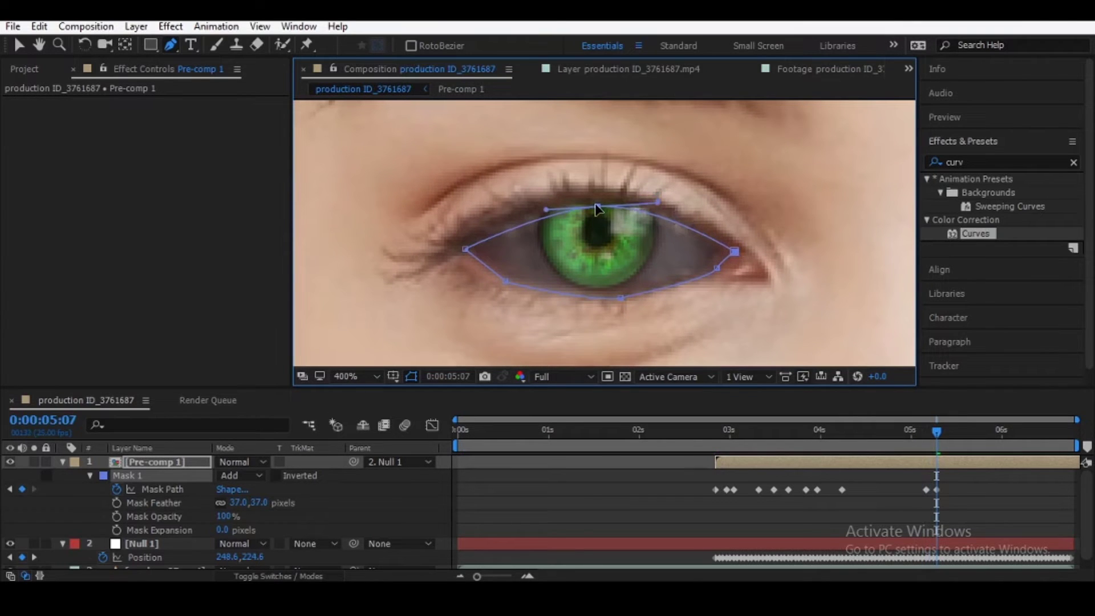
key("Page_Down")
key("Page_Down")
key("Page_Down")
key("Page_Down")
key("Page_Down")
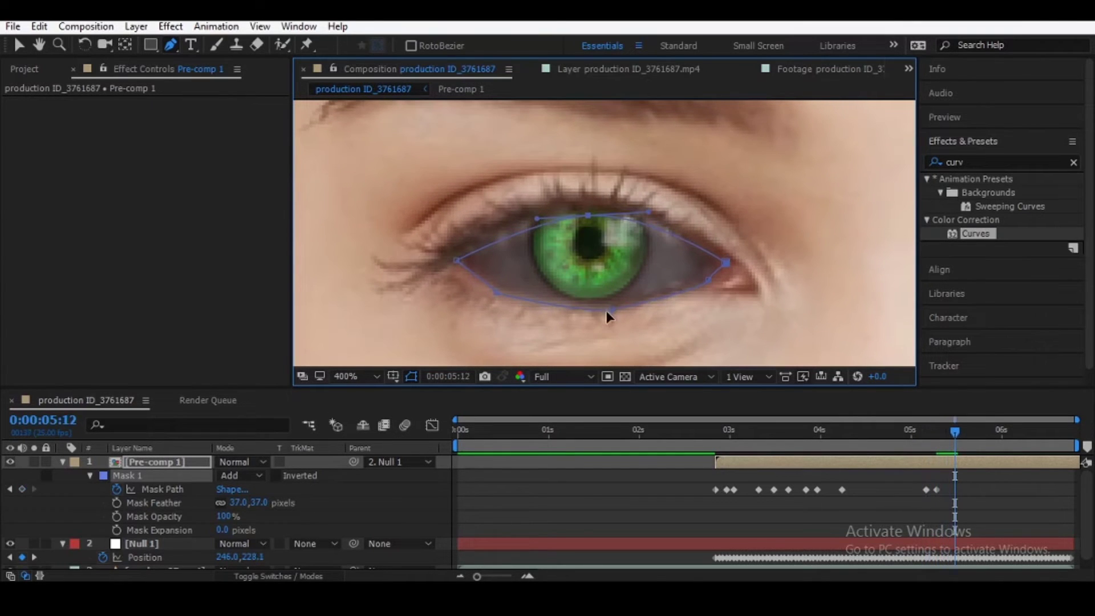
left_click_drag(607, 312, 610, 303)
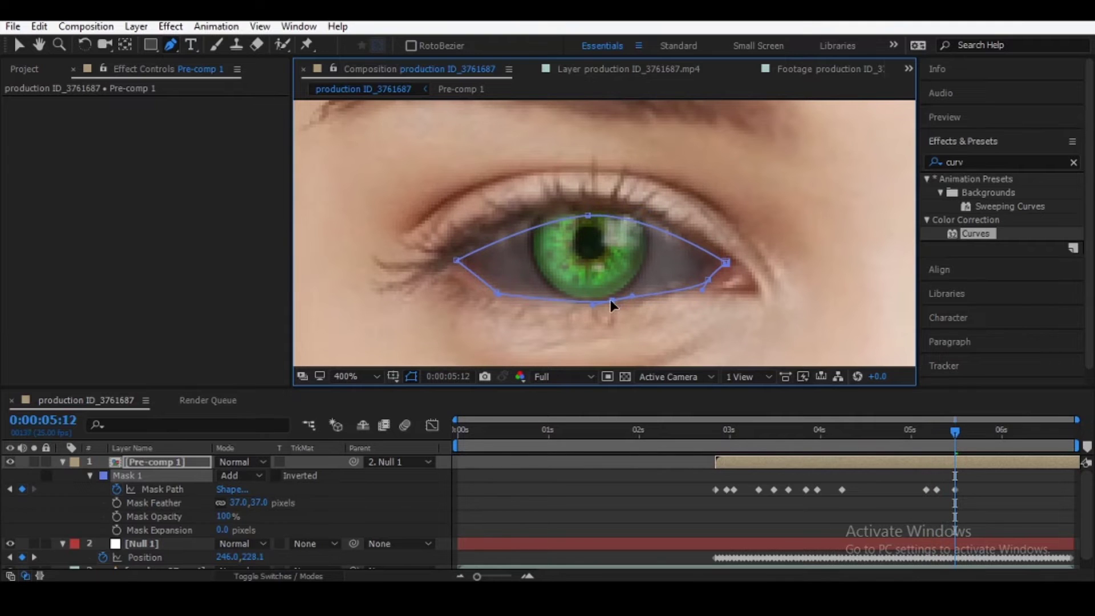
left_click_drag(941, 437, 963, 447)
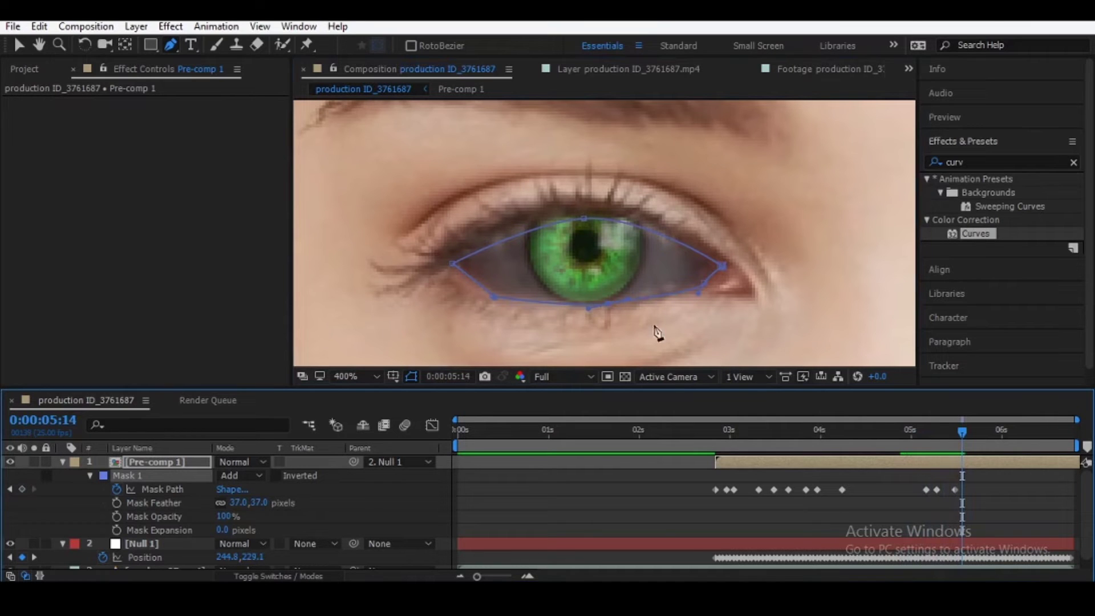
At 5:12, widen and raise the mask's top curve to fit the upper eyelid
left_click(9, 489)
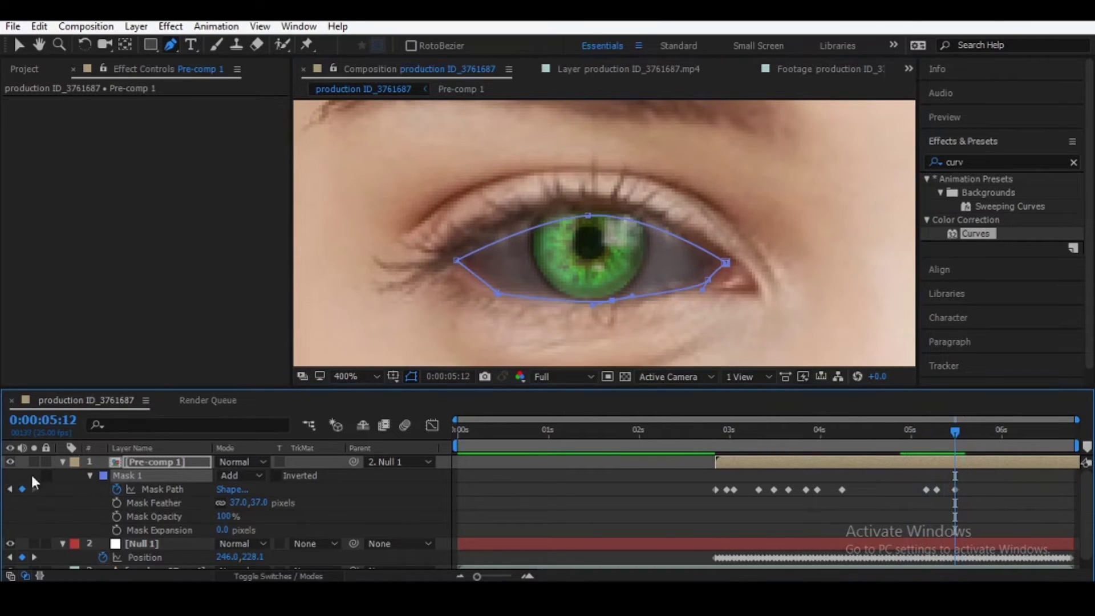
left_click_drag(590, 218, 525, 217)
left_click_drag(650, 213, 670, 216)
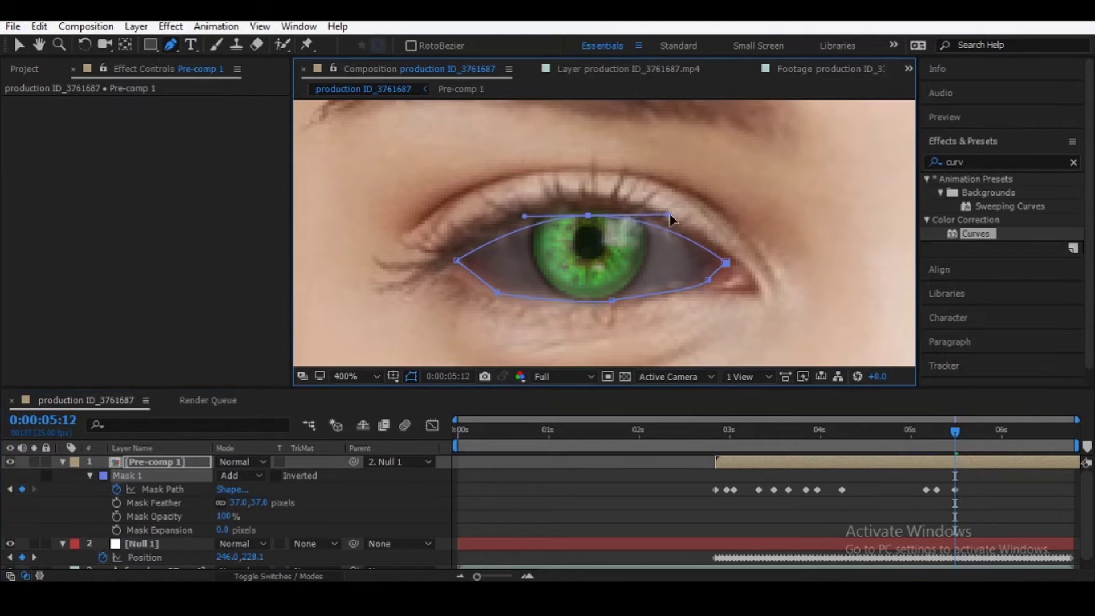
left_click_drag(588, 215, 588, 210)
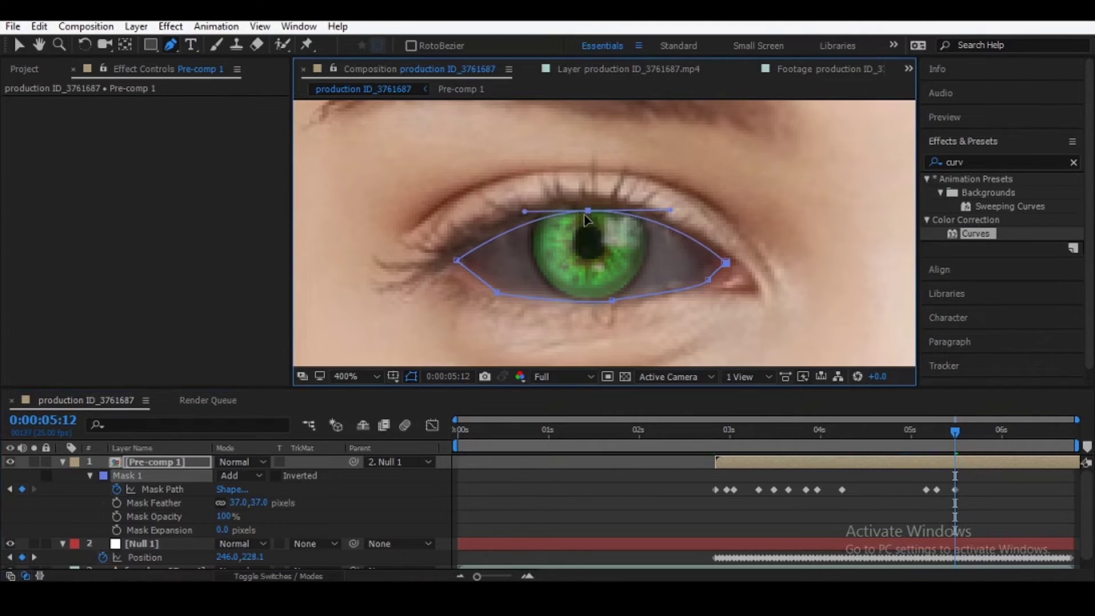
mouse_move(950, 433)
left_mouse_down()
mouse_move(1069, 434)
mouse_move(857, 468)
left_mouse_up()
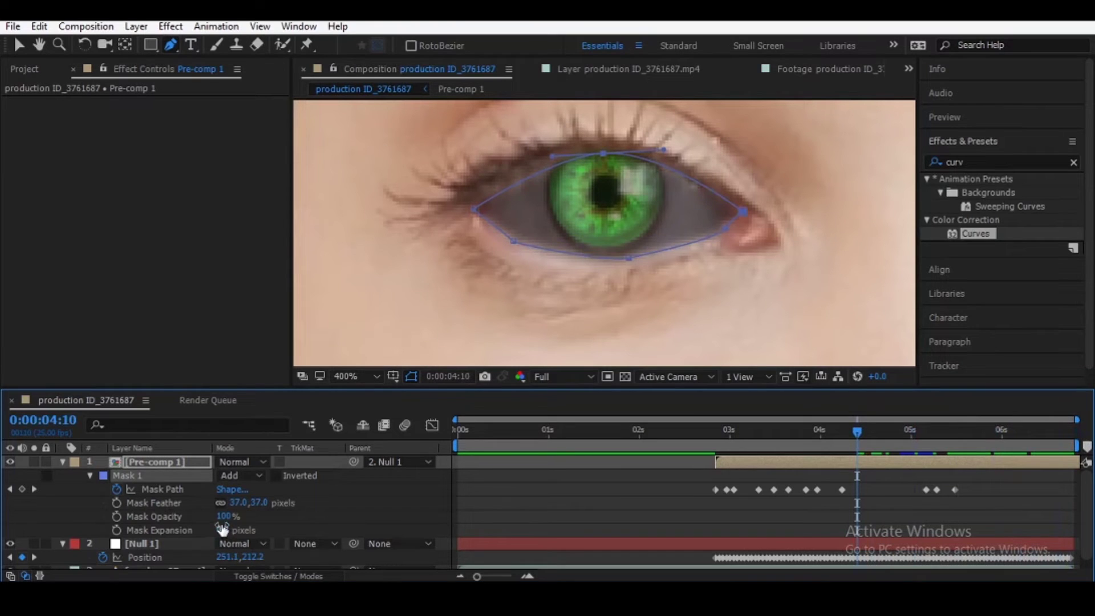
Set Pre-comp 1's opacity to 100%
key("Return")
key("t")
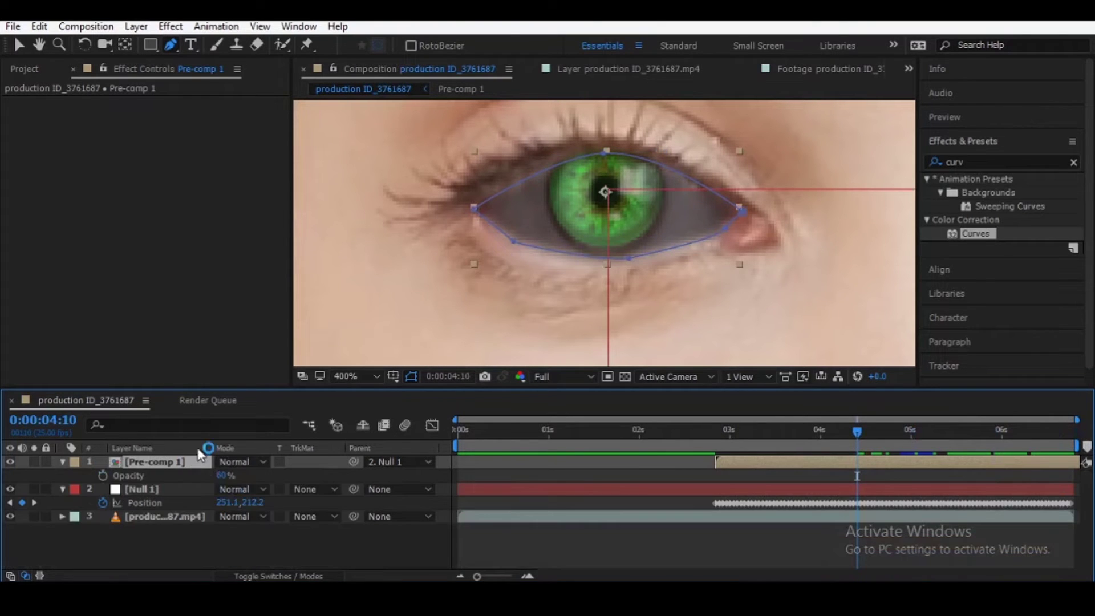
left_click_drag(264, 475, 512, 495)
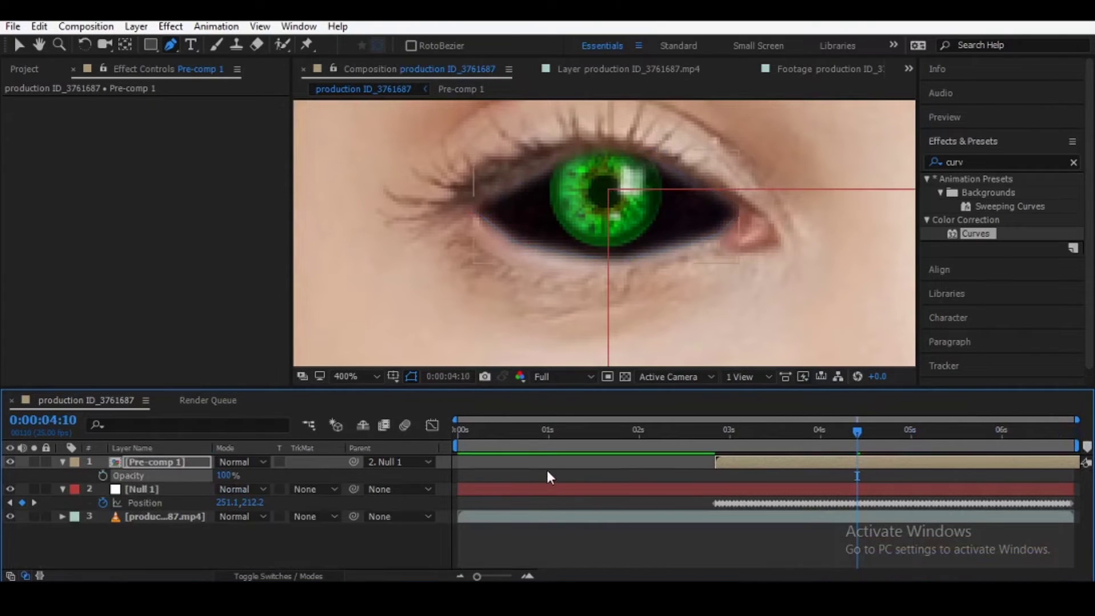
left_click(546, 470)
Zoom the viewer out to 200%, then preview and scrub through the shot
key("comma")
key("space")
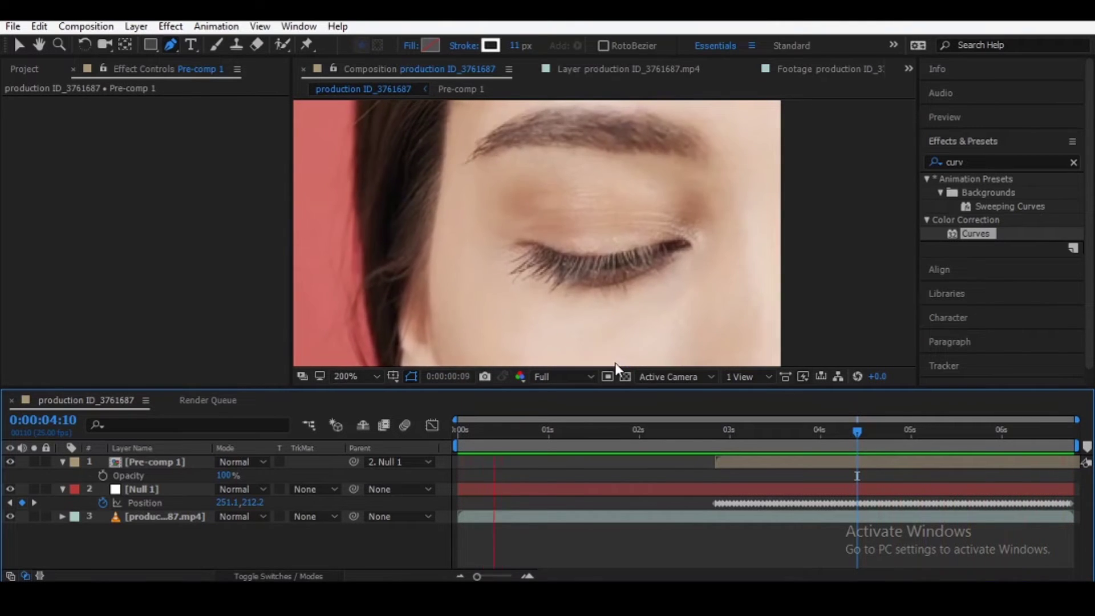
key("space")
left_click(850, 434)
mouse_move(879, 446)
left_mouse_down()
mouse_move(911, 490)
mouse_move(779, 489)
left_mouse_up()
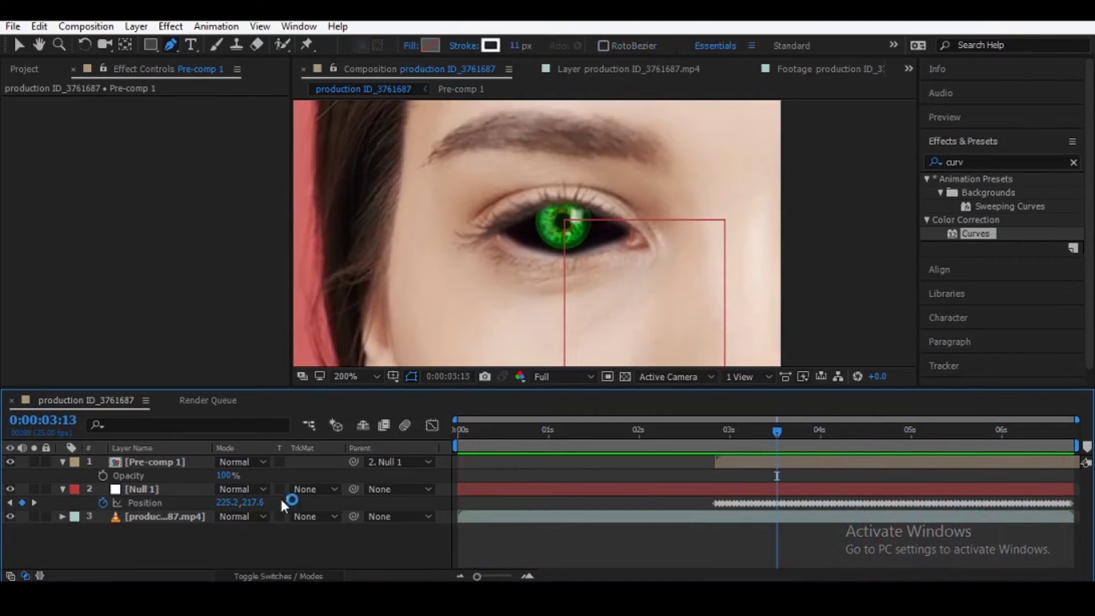
Open Pre-comp 1 and add an Outer Glow layer style to the green eye layer
double_click(180, 462)
scroll(605, 234, "down", 2)
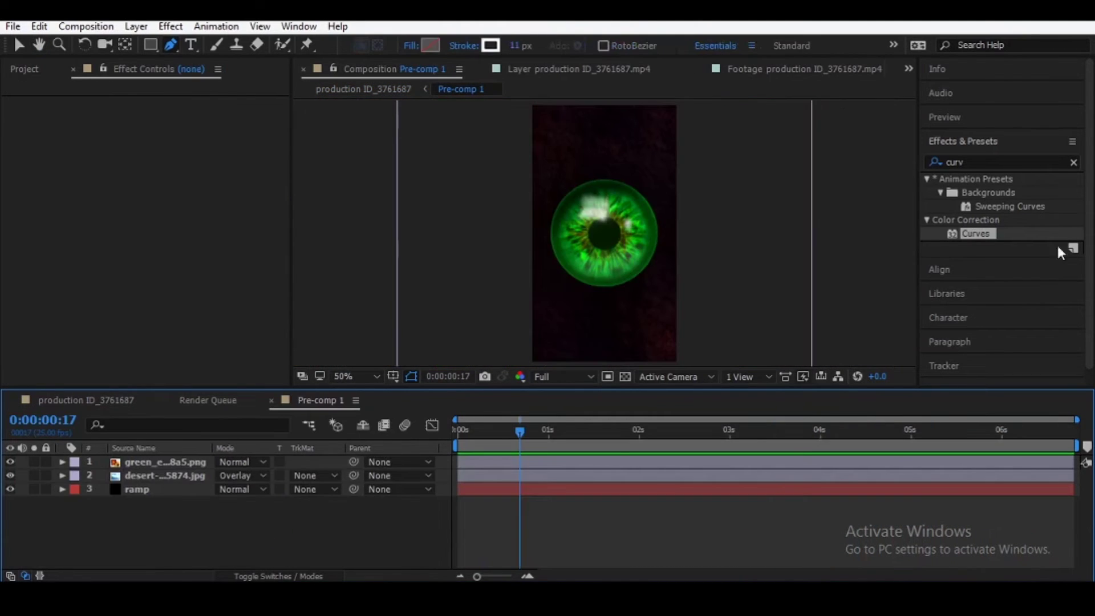
left_click(996, 160)
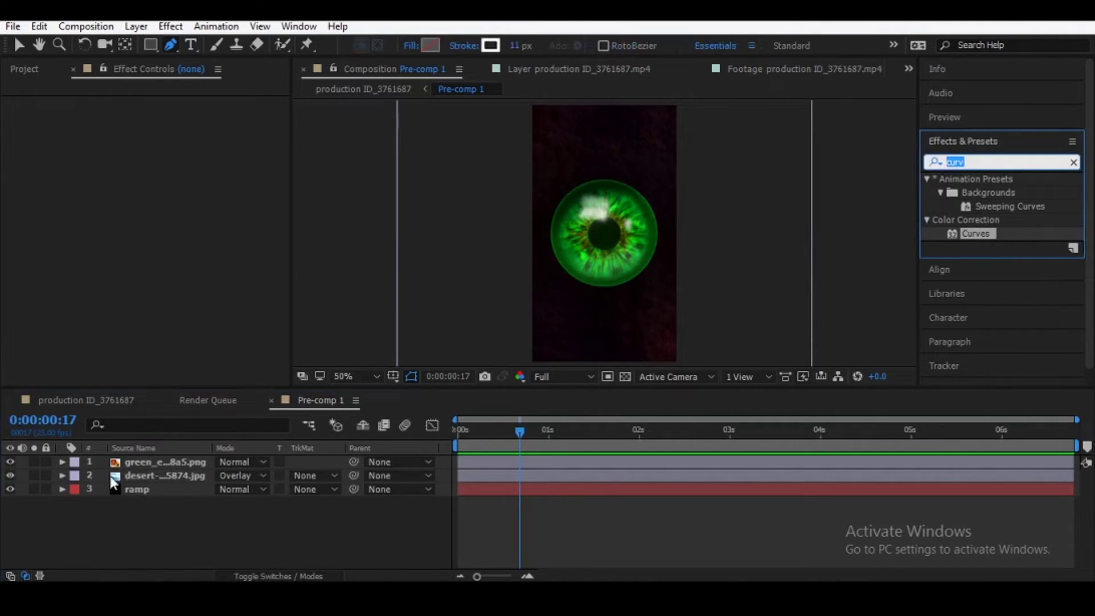
left_click(143, 462)
right_click(146, 468)
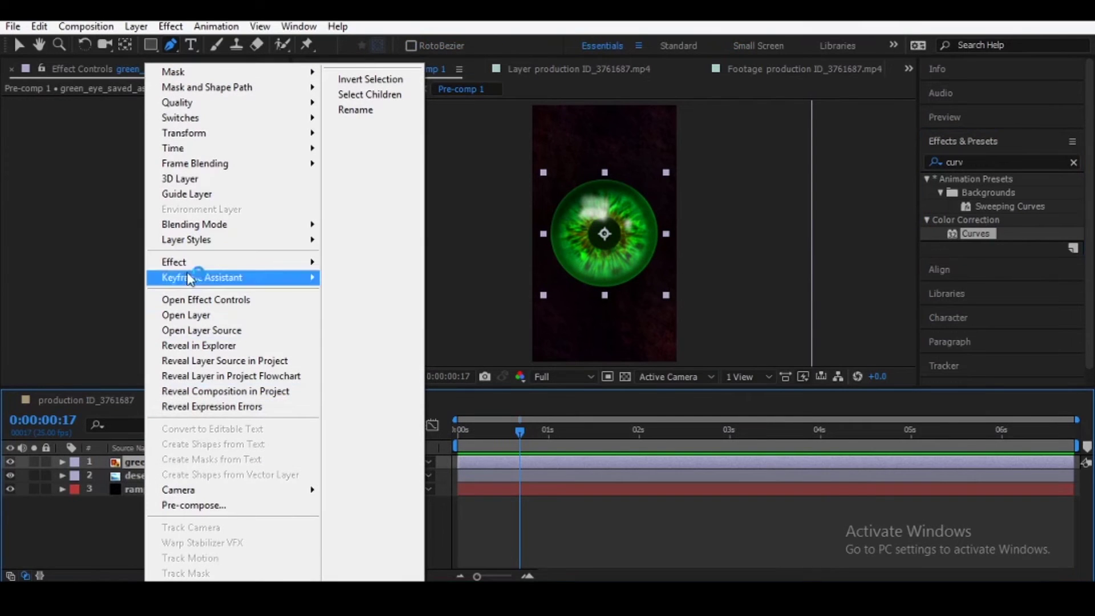
mouse_move(184, 242)
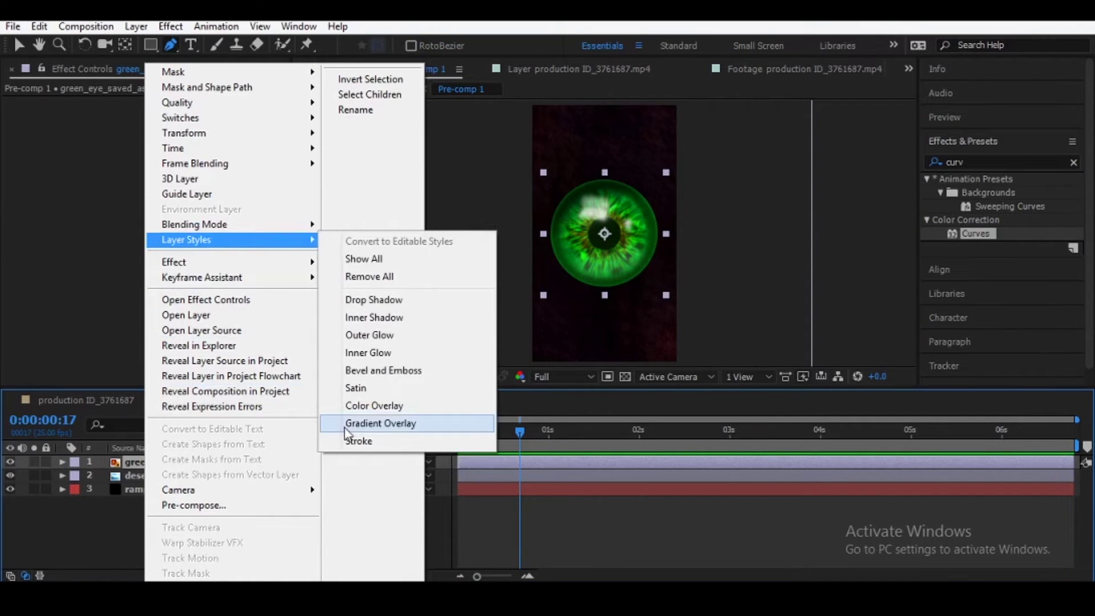
left_click(365, 337)
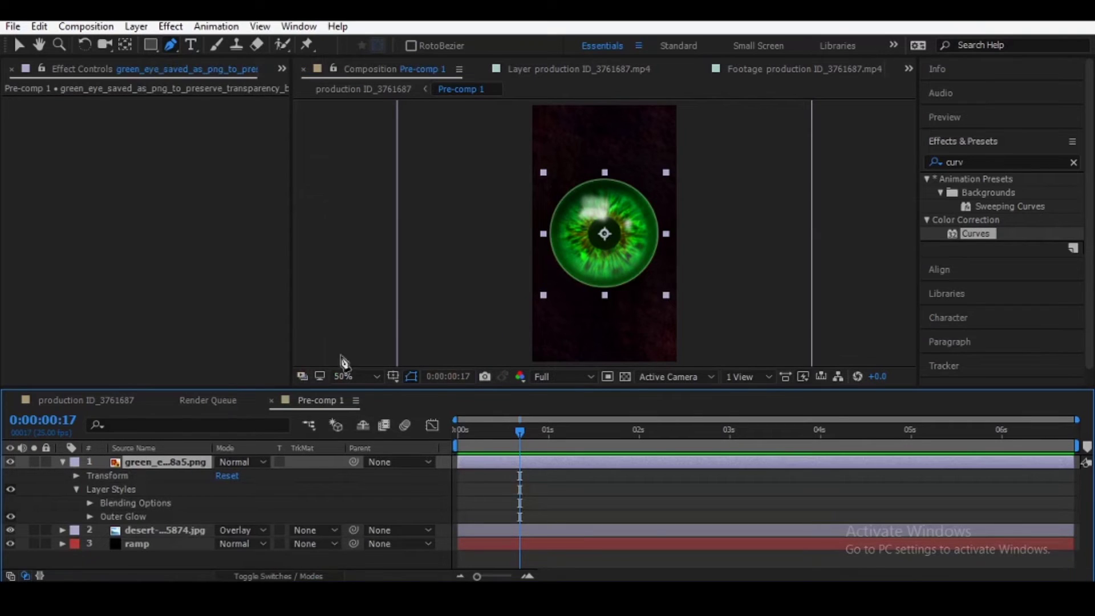
Set the Outer Glow size to 47 and its colour to pure red
left_click(90, 517)
scroll(213, 542, "down", 2)
scroll(214, 541, "up", 2)
scroll(213, 542, "down", 1)
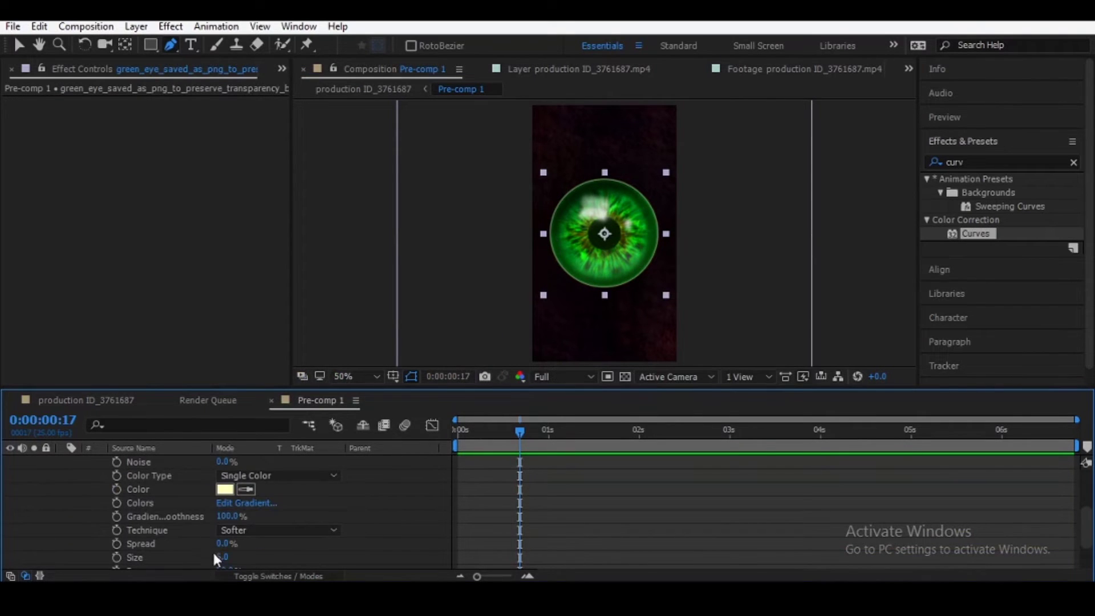
left_click_drag(224, 557, 255, 561)
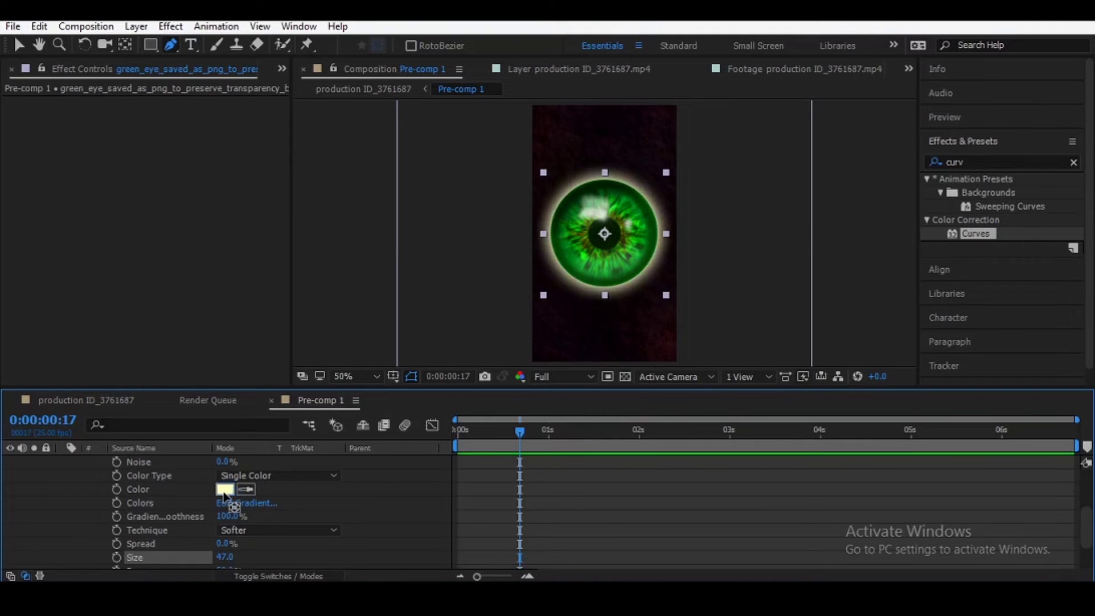
left_click(224, 489)
left_click_drag(329, 334, 329, 274)
left_click(300, 275)
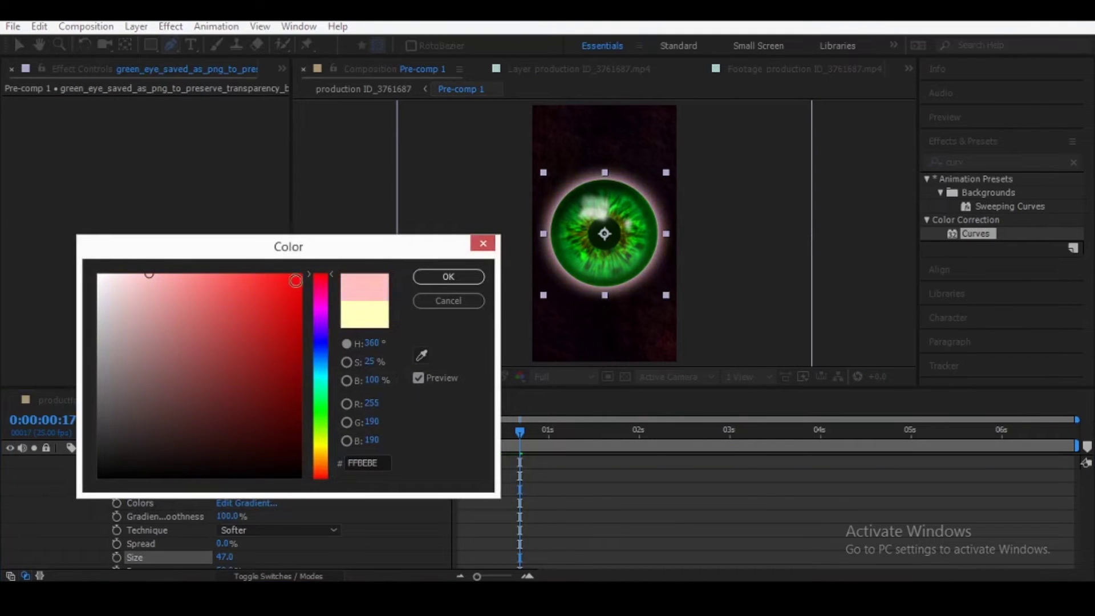
left_click(448, 276)
Apply the Curves effect to the green eye layer
scroll(135, 507, "up", 3)
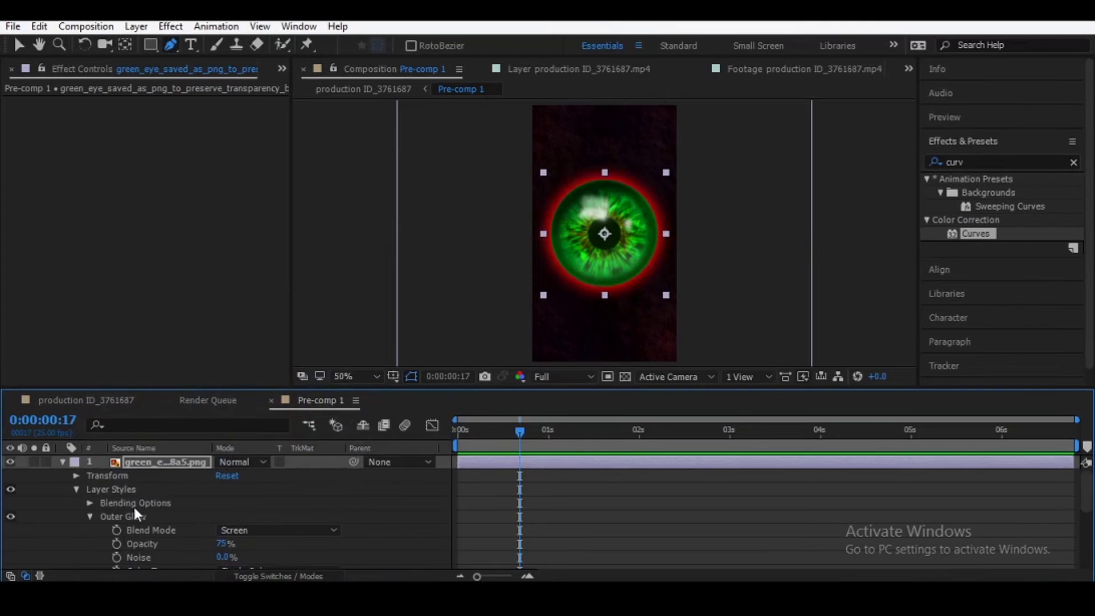
double_click(938, 162)
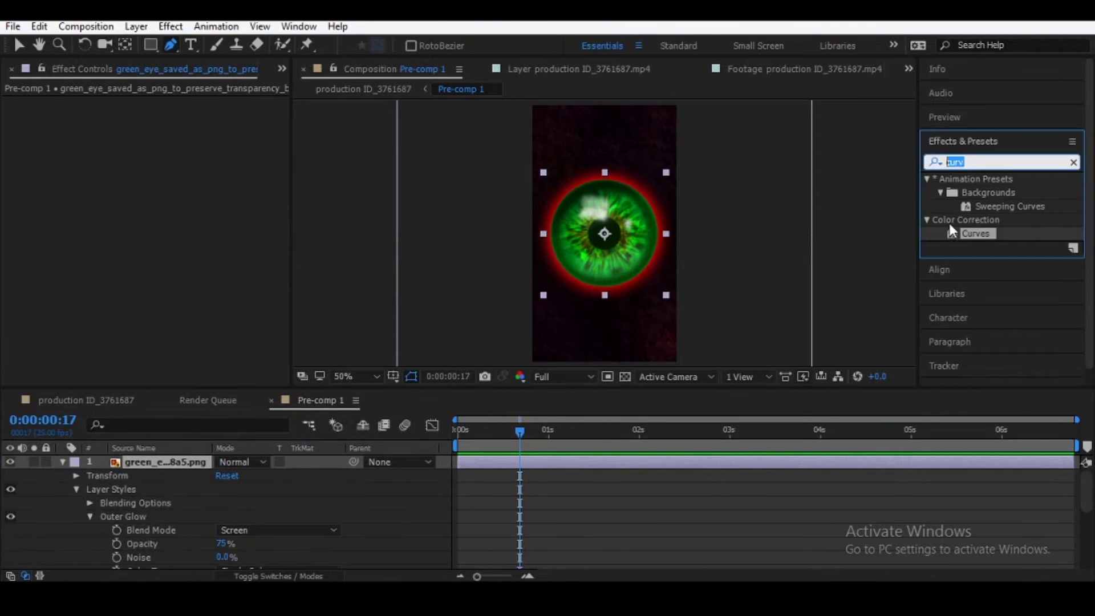
left_click_drag(952, 232, 149, 463)
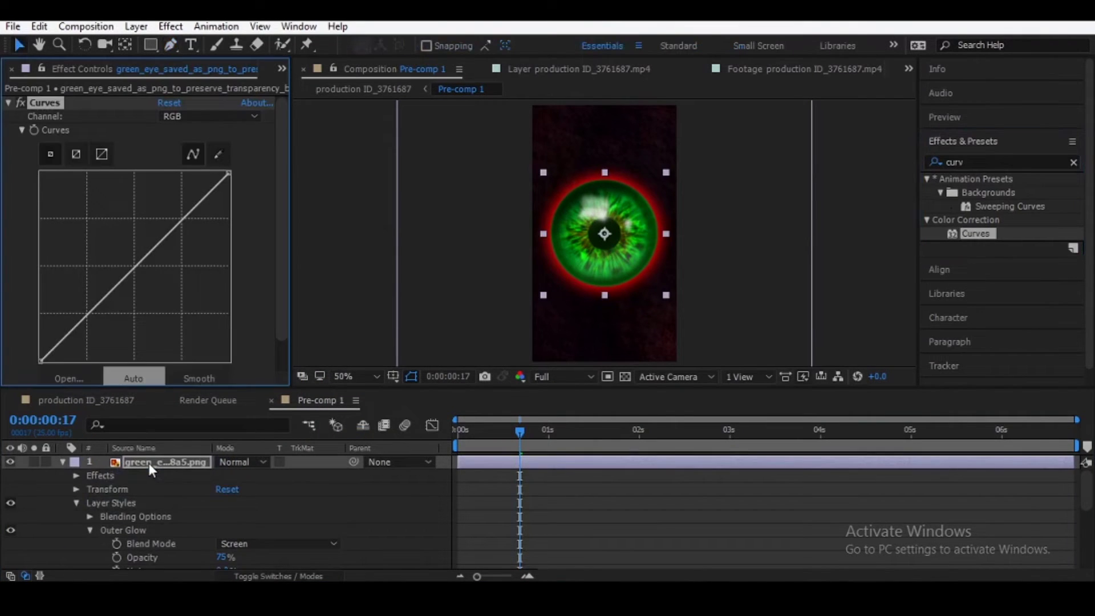
Boost the eye's Red channel curve and reduce its Green channel curve
left_click(171, 116)
left_click(191, 149)
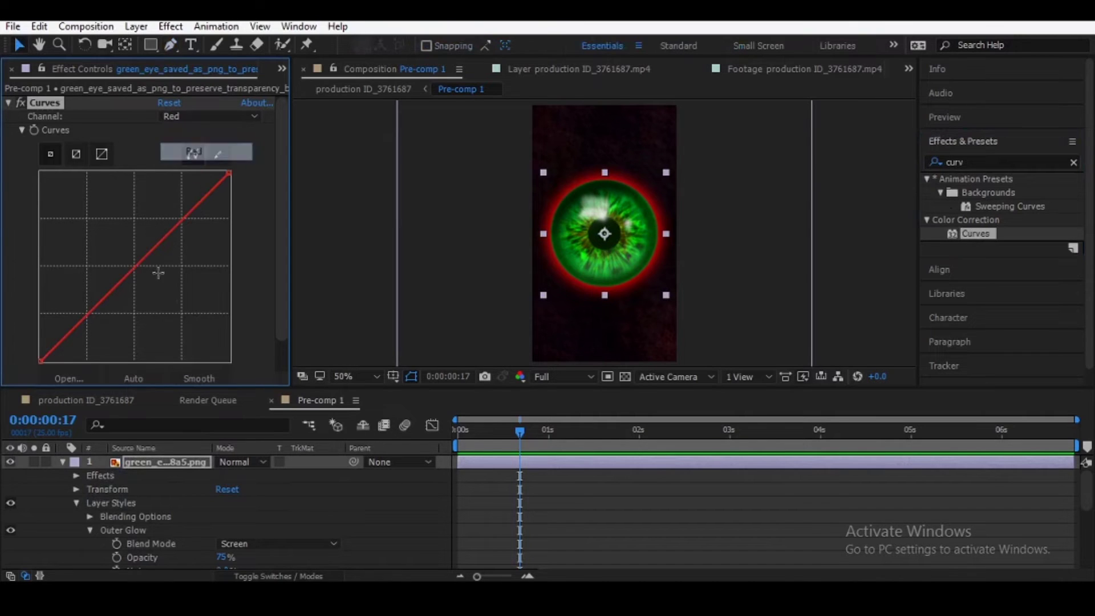
mouse_move(135, 265)
left_mouse_down()
mouse_move(116, 244)
mouse_move(154, 294)
left_mouse_up()
left_click(184, 116)
left_click(191, 168)
left_click(191, 115)
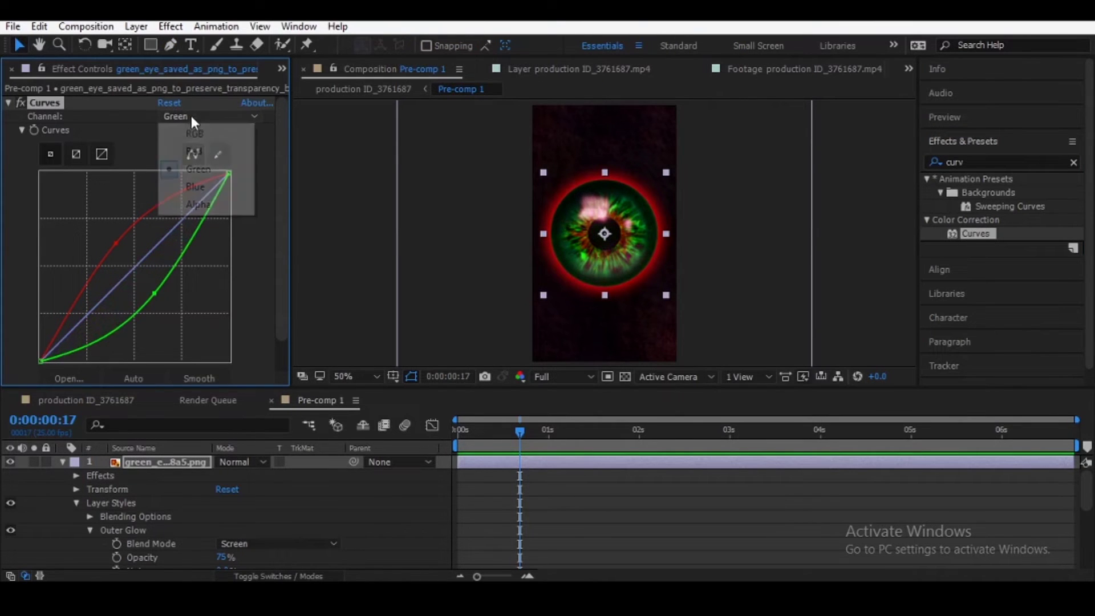
Lower the Blue channel curve, flatten the Red curve slightly, and smooth the curves
left_click(194, 152)
left_click(196, 116)
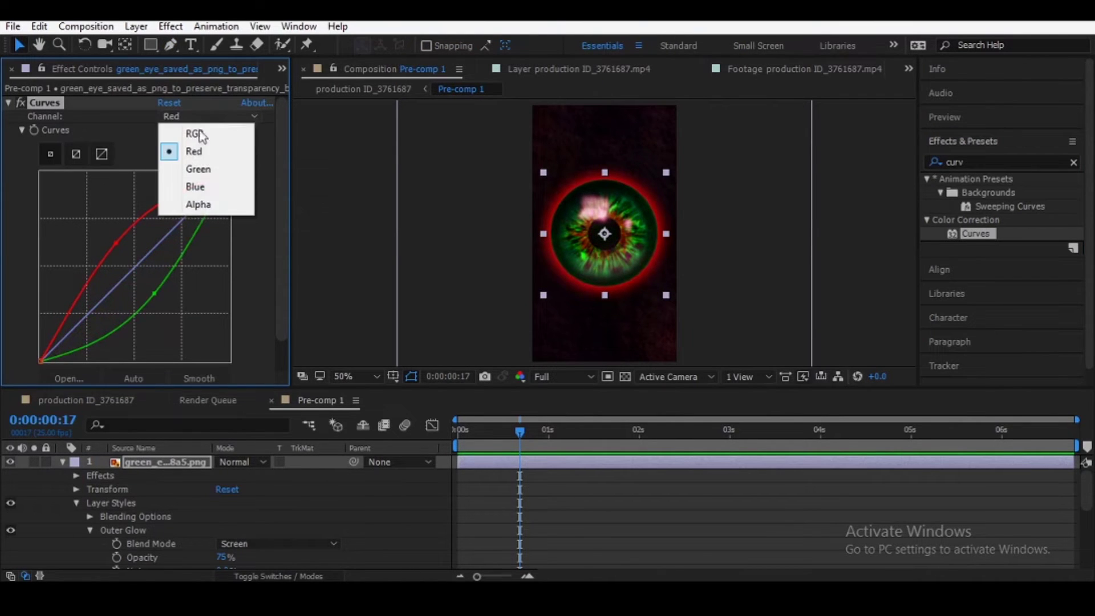
left_click(195, 186)
left_click_drag(135, 276, 155, 293)
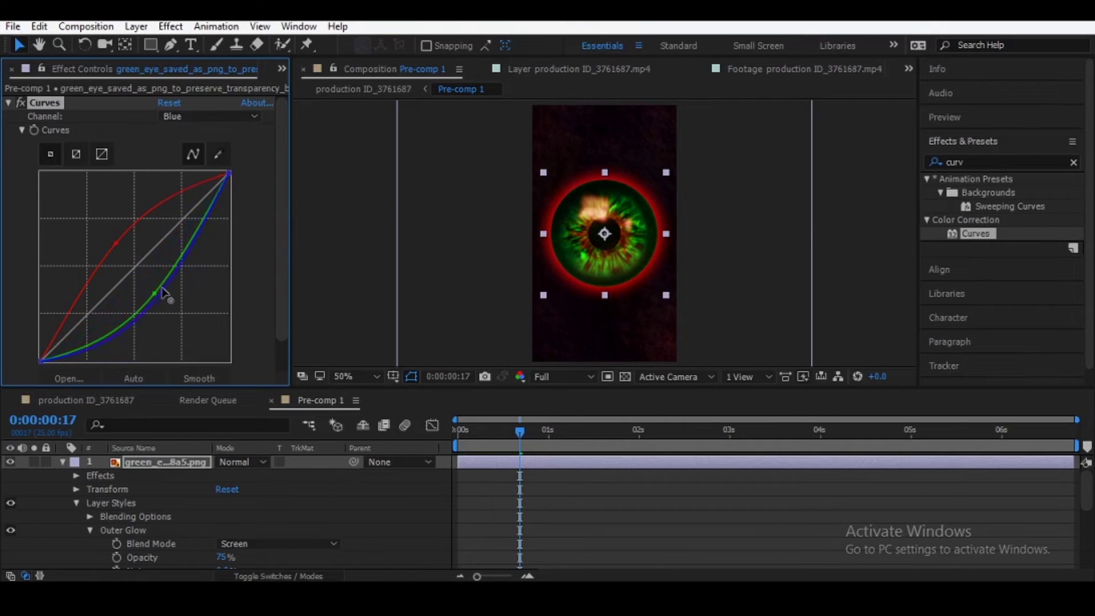
left_click(194, 116)
left_click(194, 151)
left_click_drag(116, 243, 123, 251)
left_click(199, 378)
Make the red Outer Glow thinner and lower its opacity to 22%
scroll(164, 536, "down", 3)
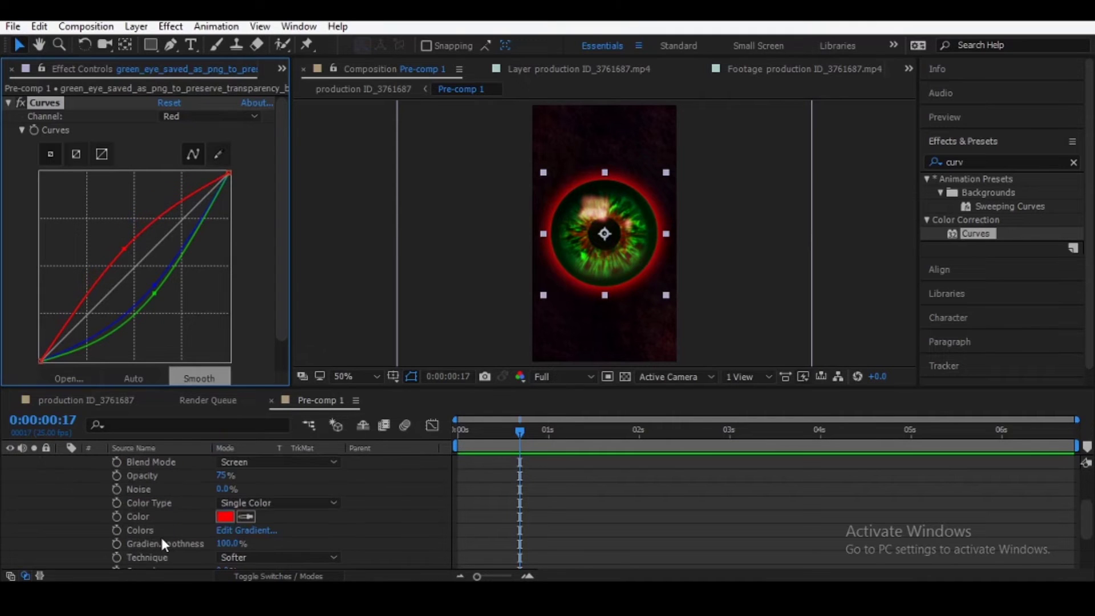
scroll(200, 536, "down", 1)
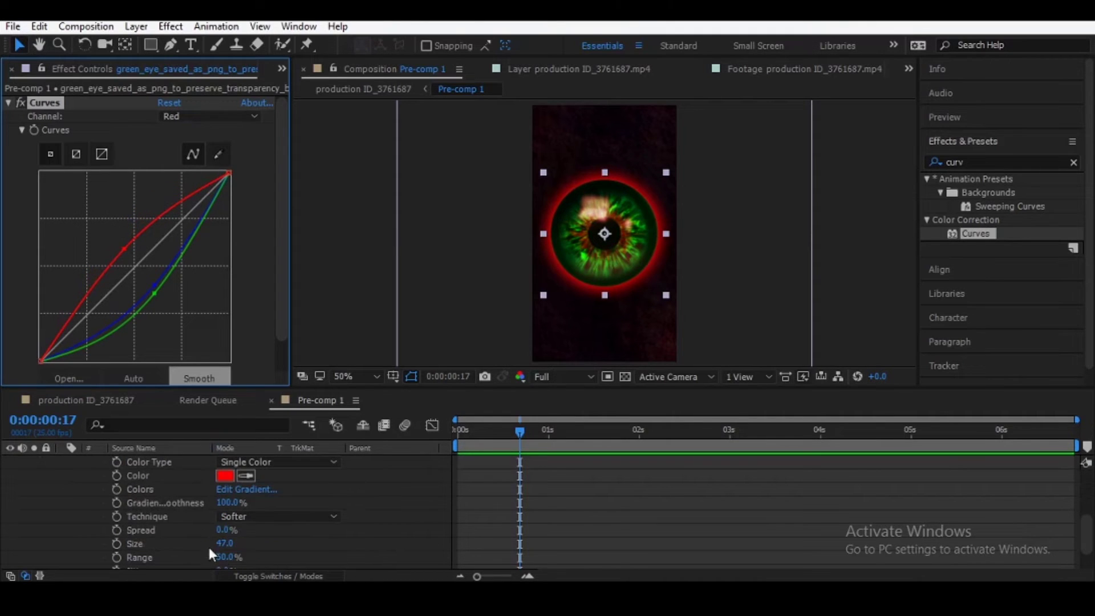
mouse_move(223, 543)
left_mouse_down()
mouse_move(207, 548)
mouse_move(242, 524)
mouse_move(189, 505)
mouse_move(251, 508)
left_mouse_up()
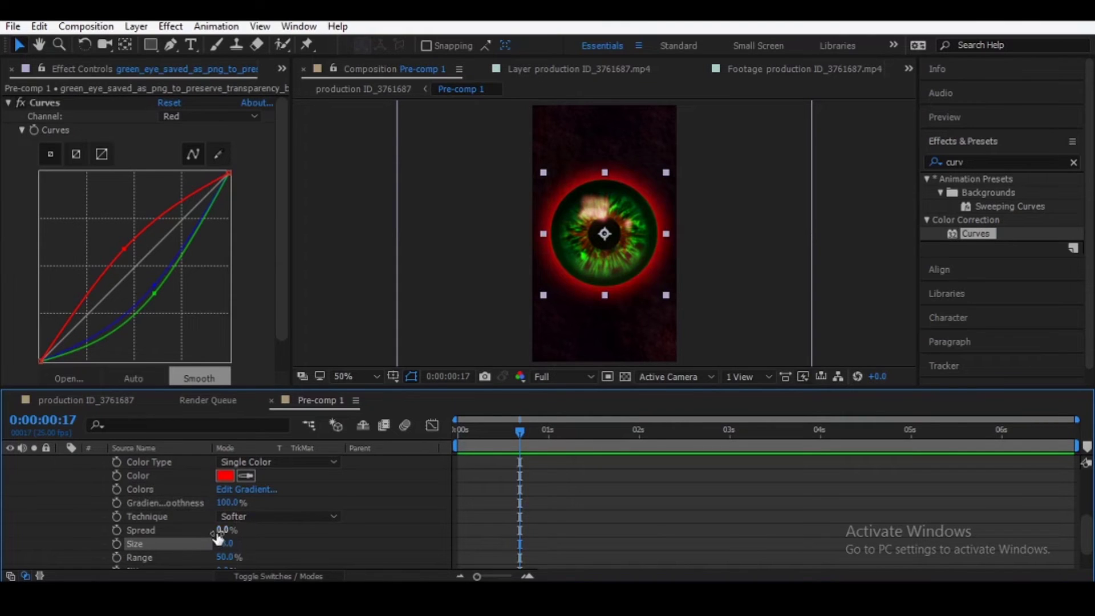
scroll(215, 533, "up", 3)
mouse_move(222, 475)
left_mouse_down()
mouse_move(175, 489)
mouse_move(187, 485)
left_mouse_up()
left_click(969, 171)
double_click(984, 163)
Apply Hue/Saturation to the eye with Master Hue 222° and Saturation 48
type("hue")
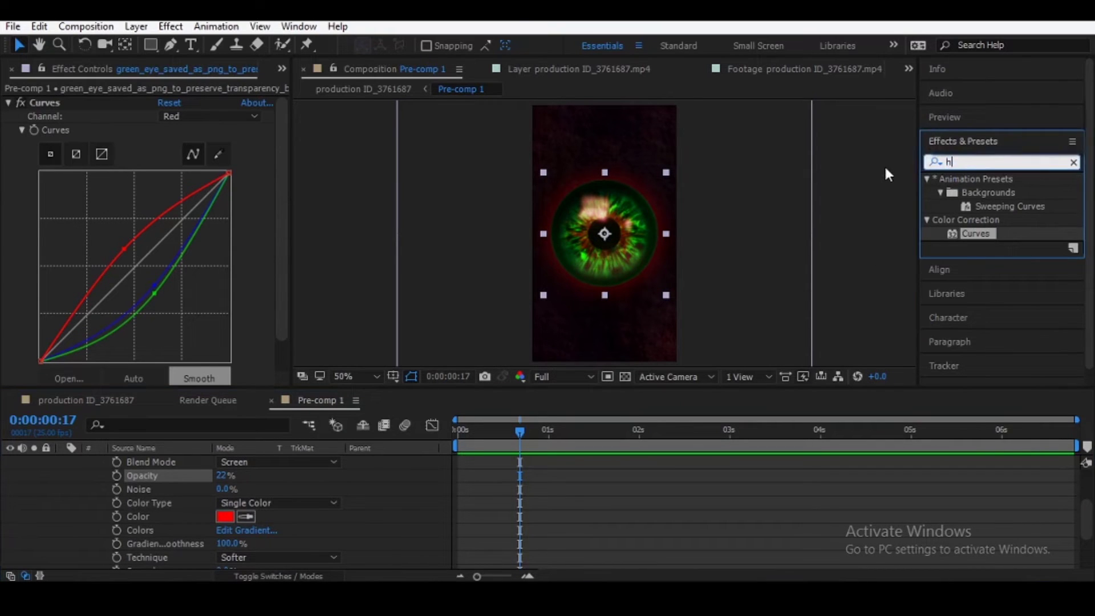
left_click_drag(995, 248, 276, 349)
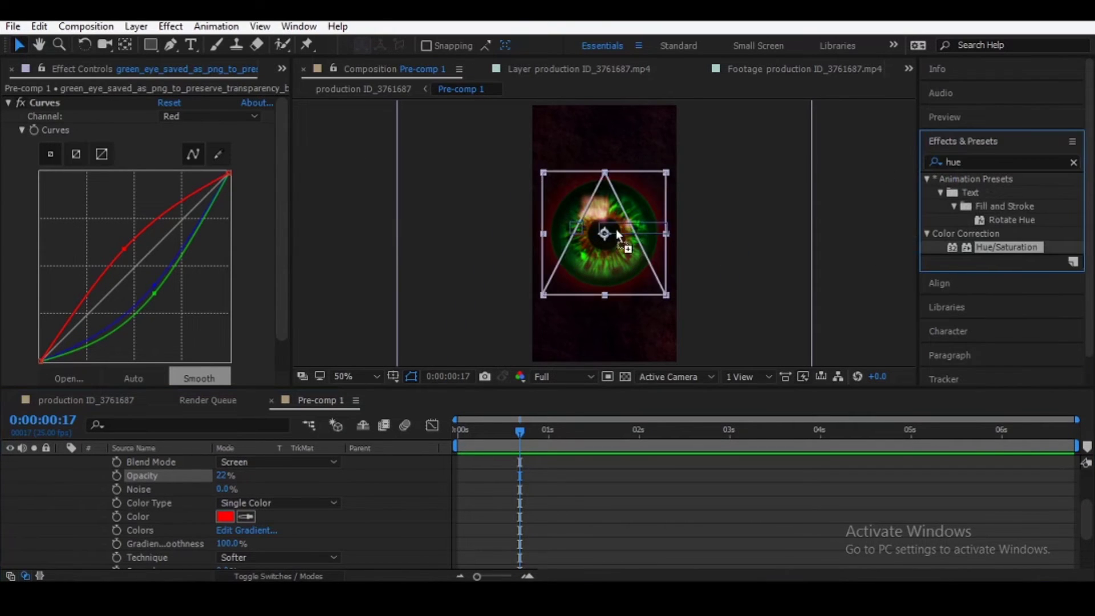
left_click_drag(182, 225, 460, 284)
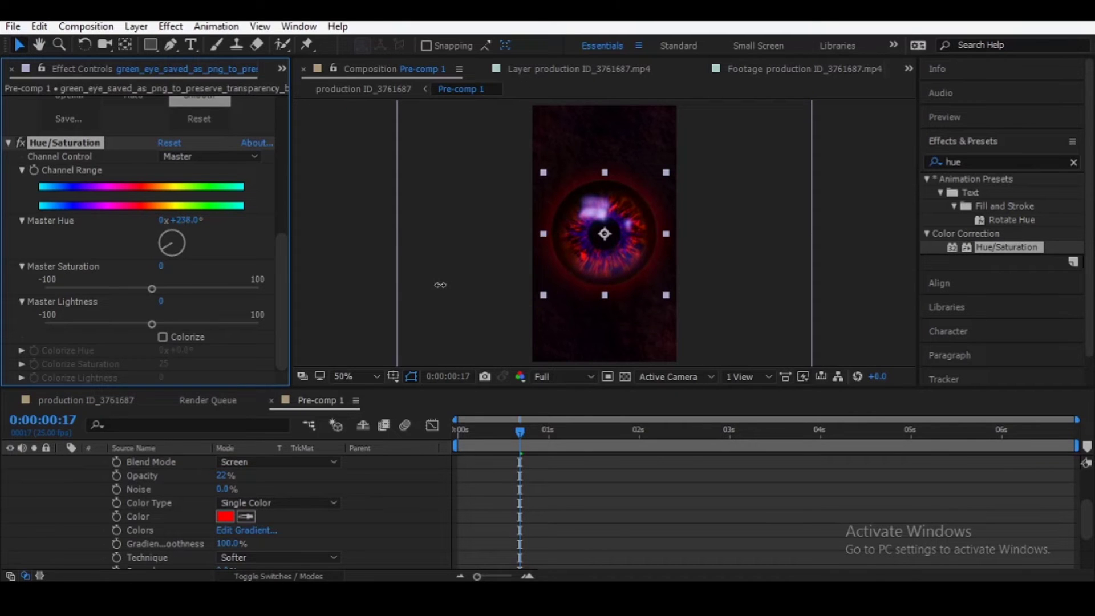
mouse_move(435, 284)
left_mouse_down()
mouse_move(505, 279)
mouse_move(416, 286)
left_mouse_up()
left_click_drag(443, 285, 413, 270)
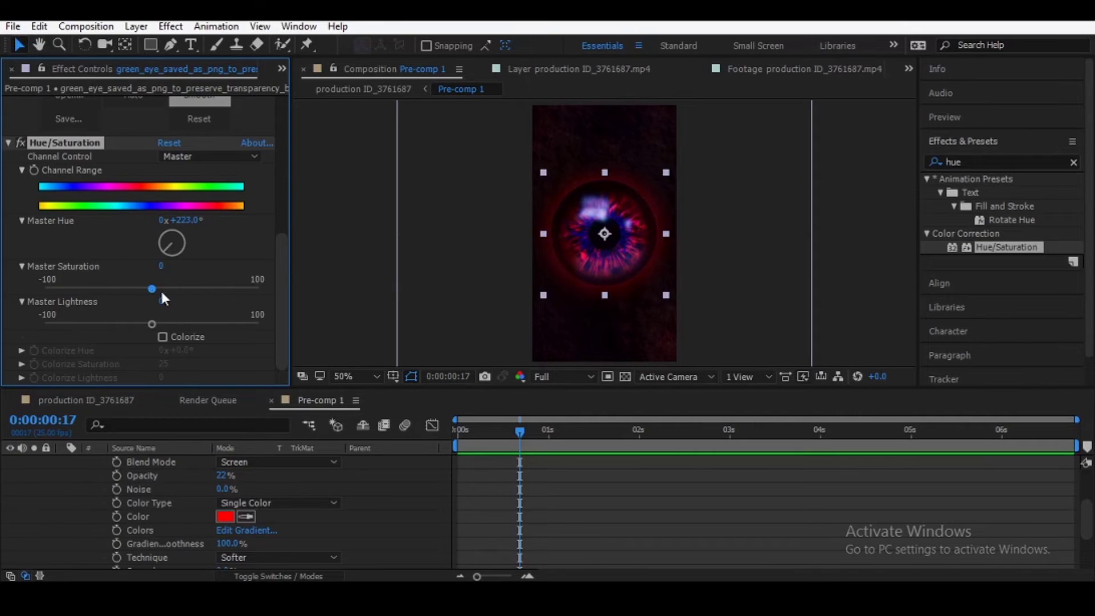
left_click_drag(154, 288, 222, 289)
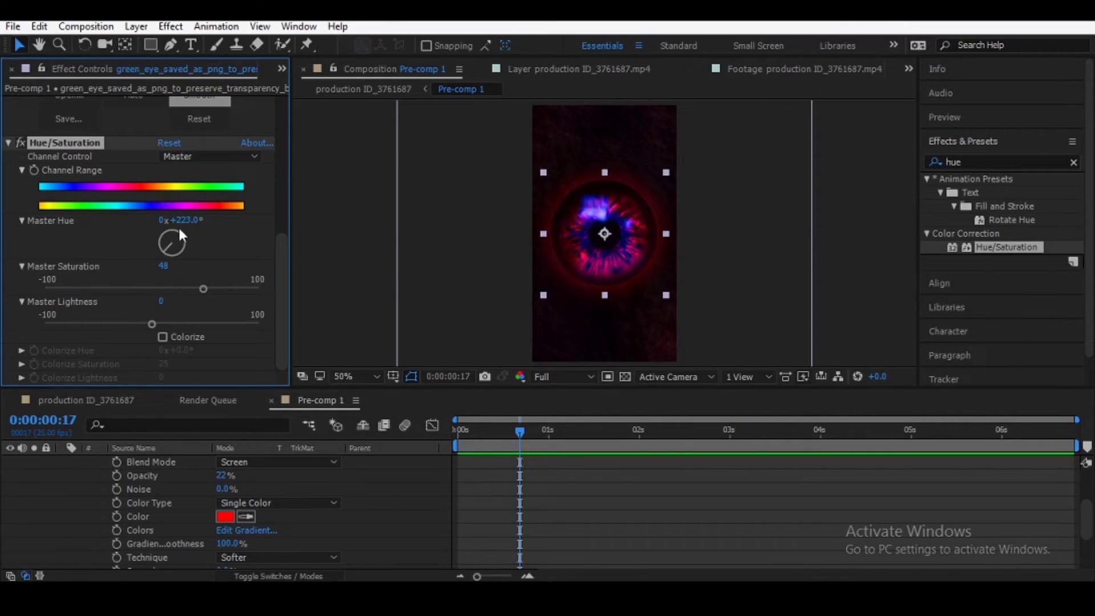
left_click_drag(179, 227, 199, 233)
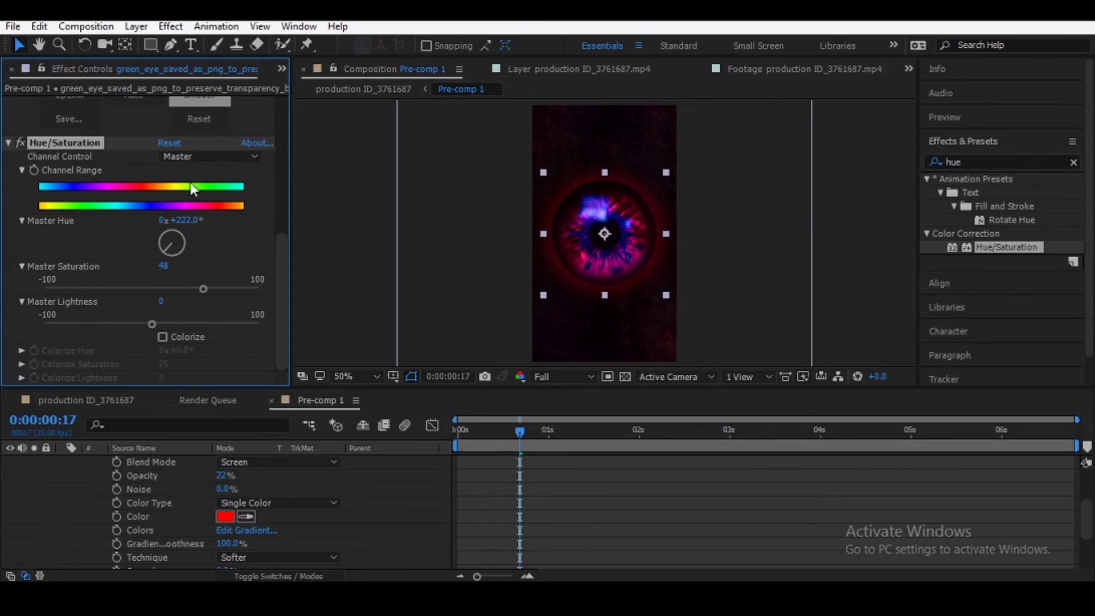
Collapse the Hue/Saturation and Curves effects and stack Hue/Saturation above Curves
scroll(171, 200, "up", 3)
scroll(126, 216, "up", 2)
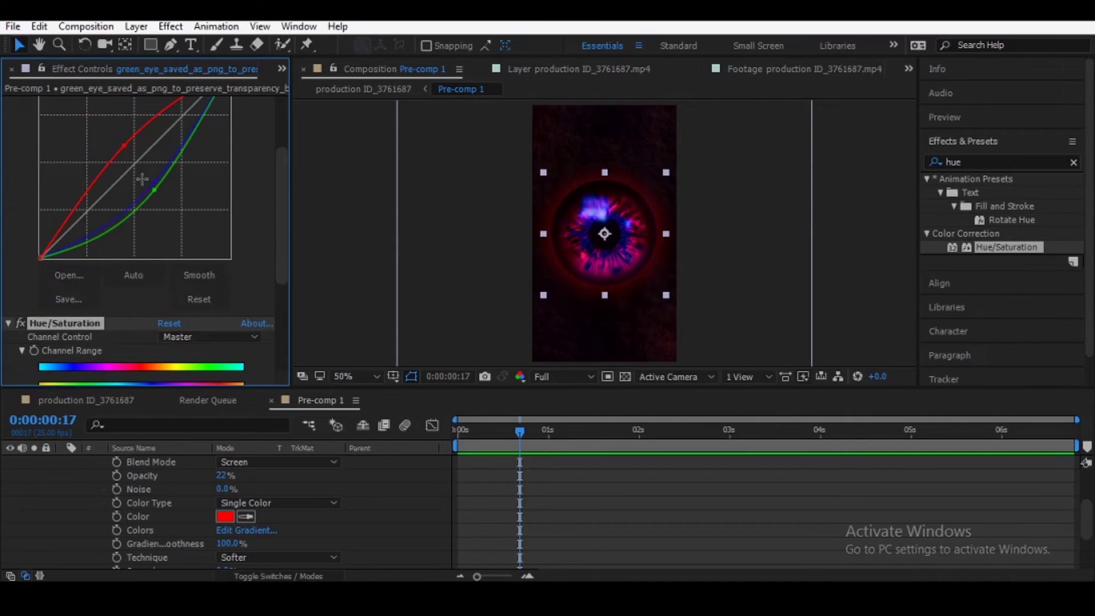
left_click(9, 322)
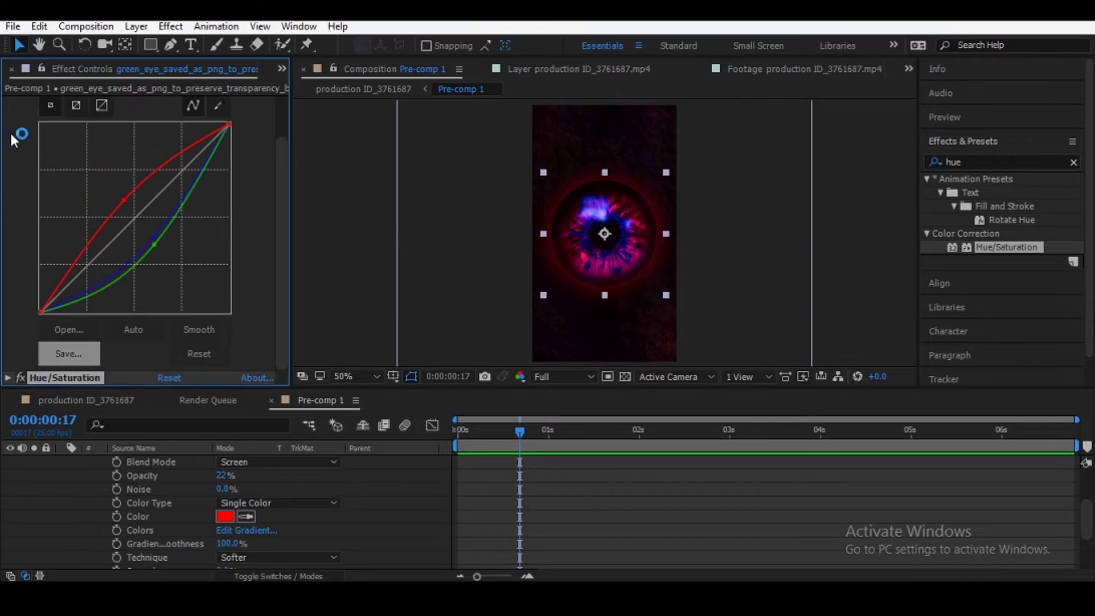
scroll(11, 137, "up", 2)
left_click(9, 101)
left_click_drag(53, 102, 64, 163)
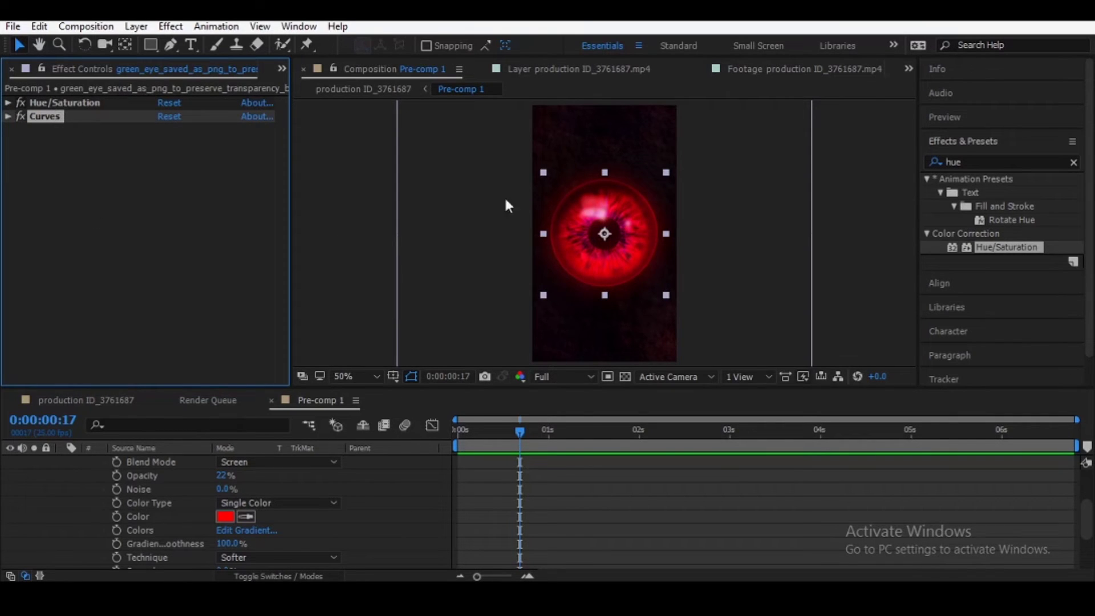
Rewind to the first frame in the main production comp and open Pre-comp 1 for editing
left_click(555, 497)
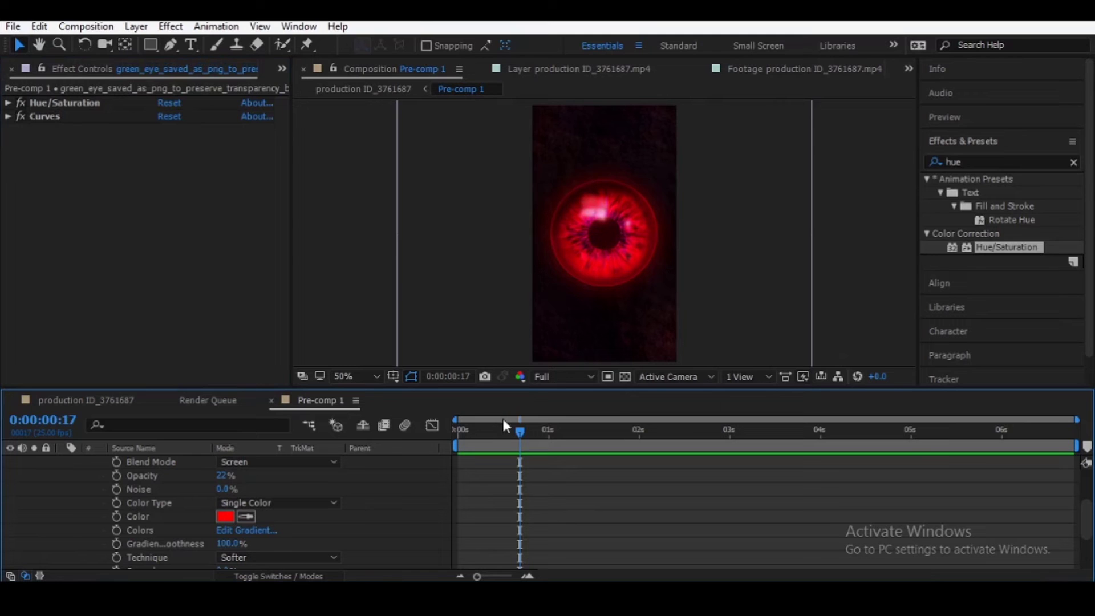
left_click_drag(508, 430, 316, 415)
left_click(109, 402)
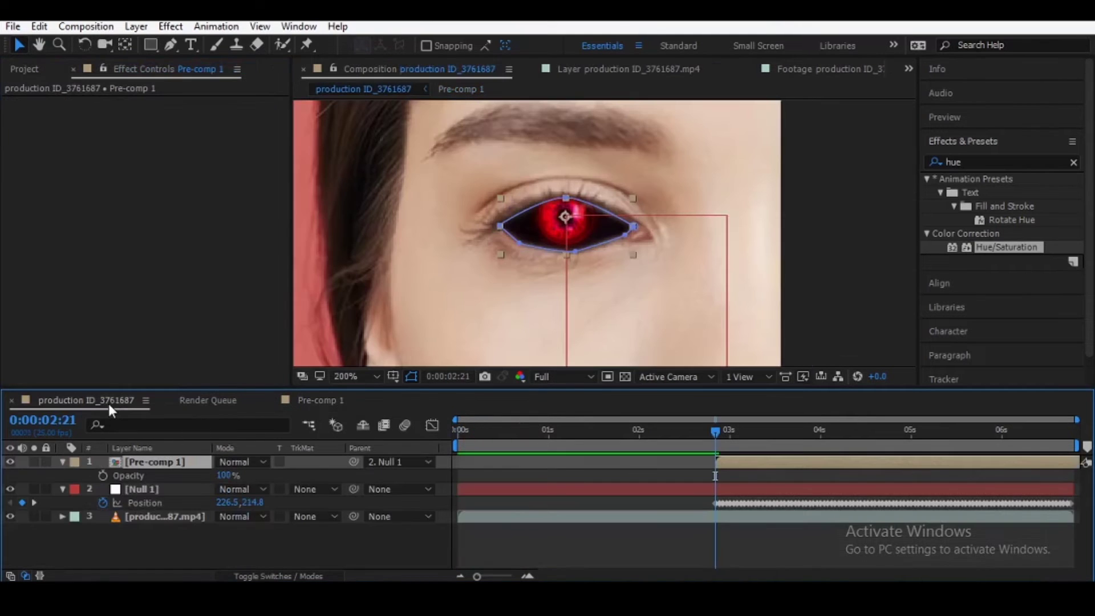
left_click(561, 519)
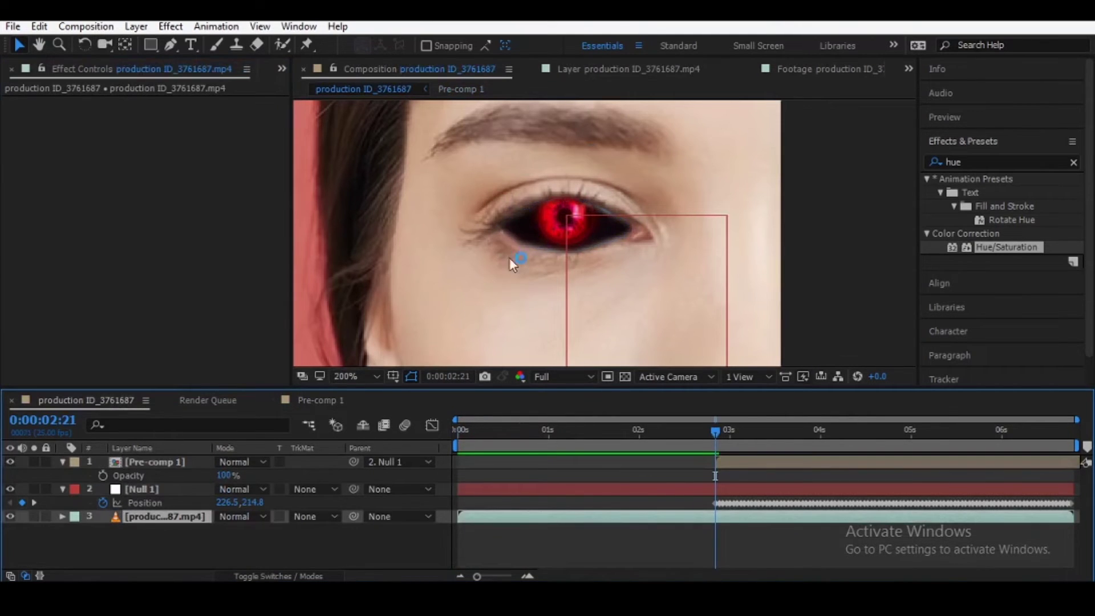
left_click(737, 464)
scroll(586, 272, "up", 3)
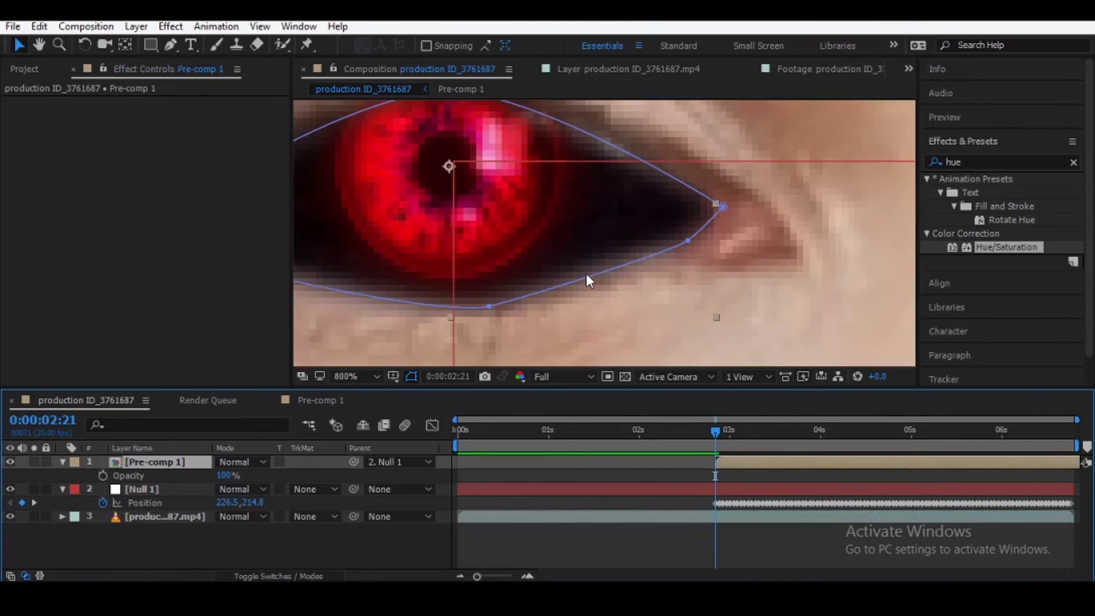
double_click(730, 460)
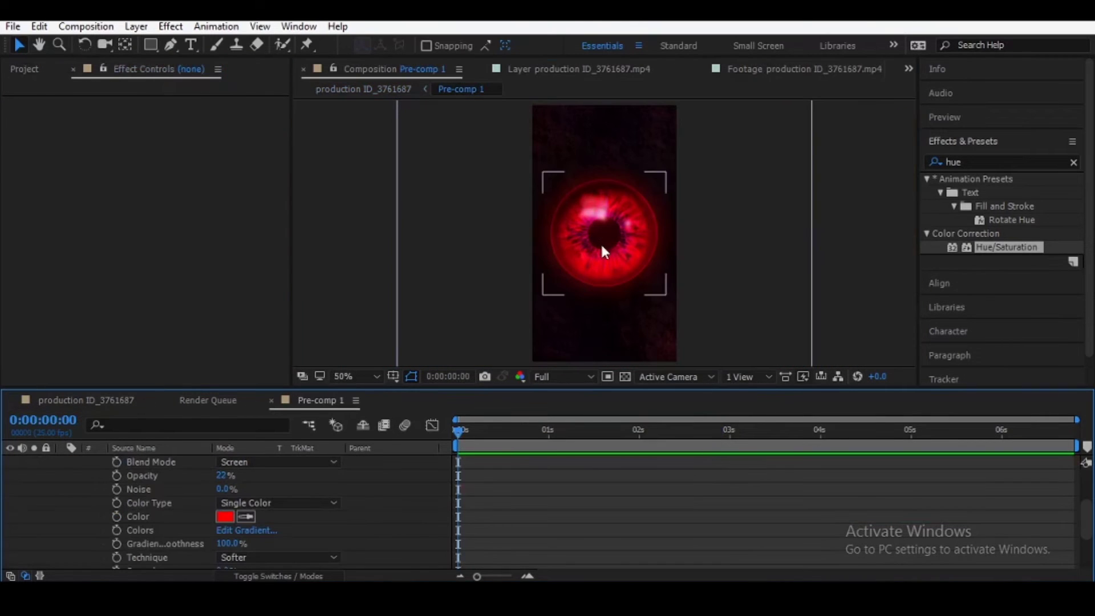
Replace the rectangular mask with a layer-sized ellipse mask on the eye layer
double_click(151, 43)
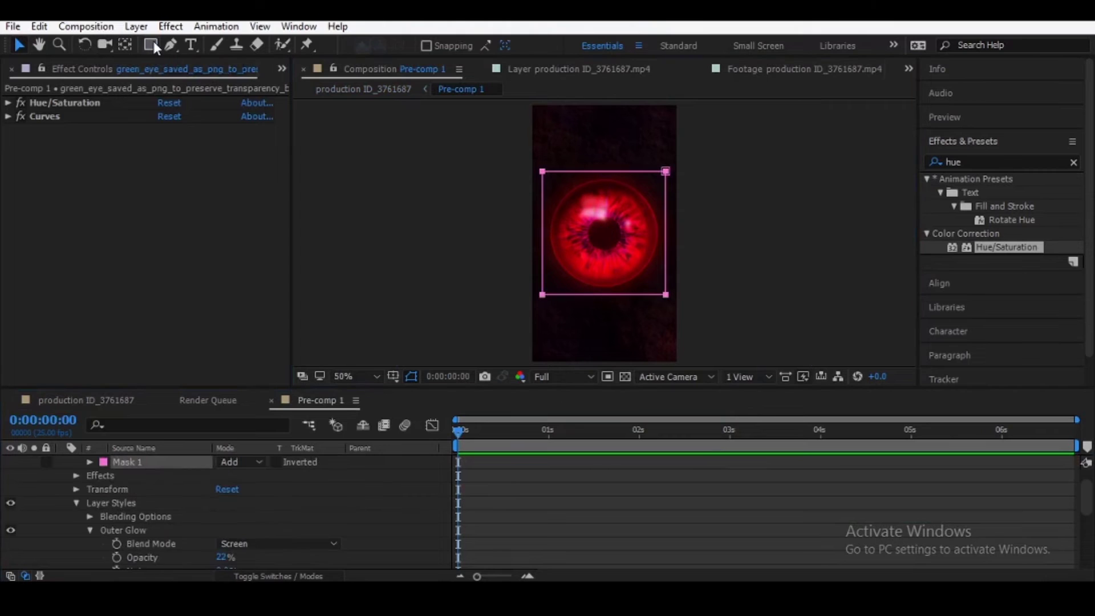
key("ctrl+z")
left_click_drag(153, 44, 191, 79)
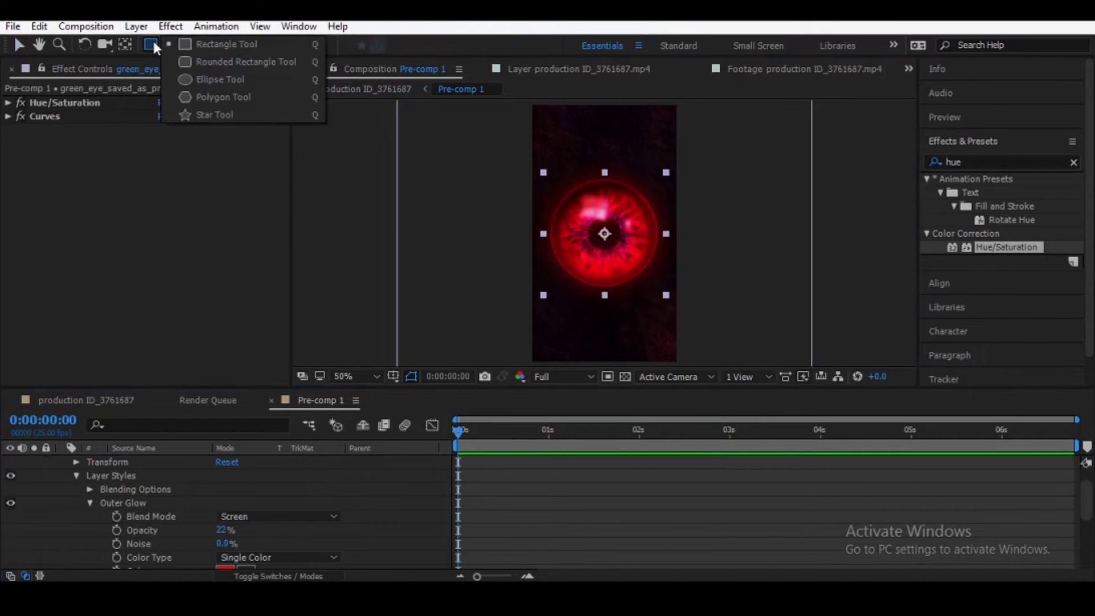
left_click(191, 80)
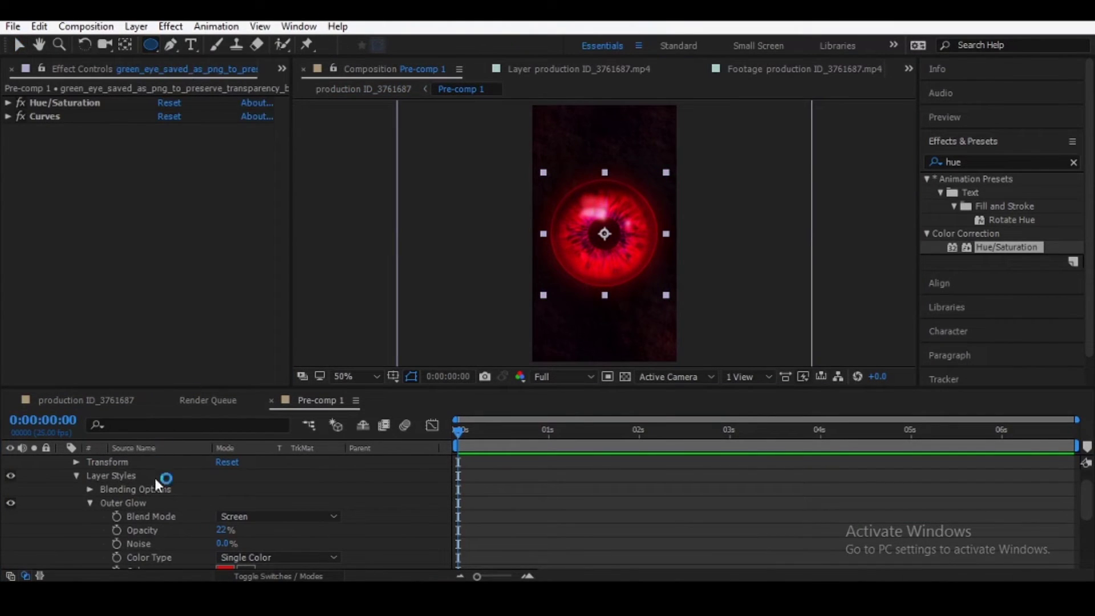
scroll(139, 525, "up", 2)
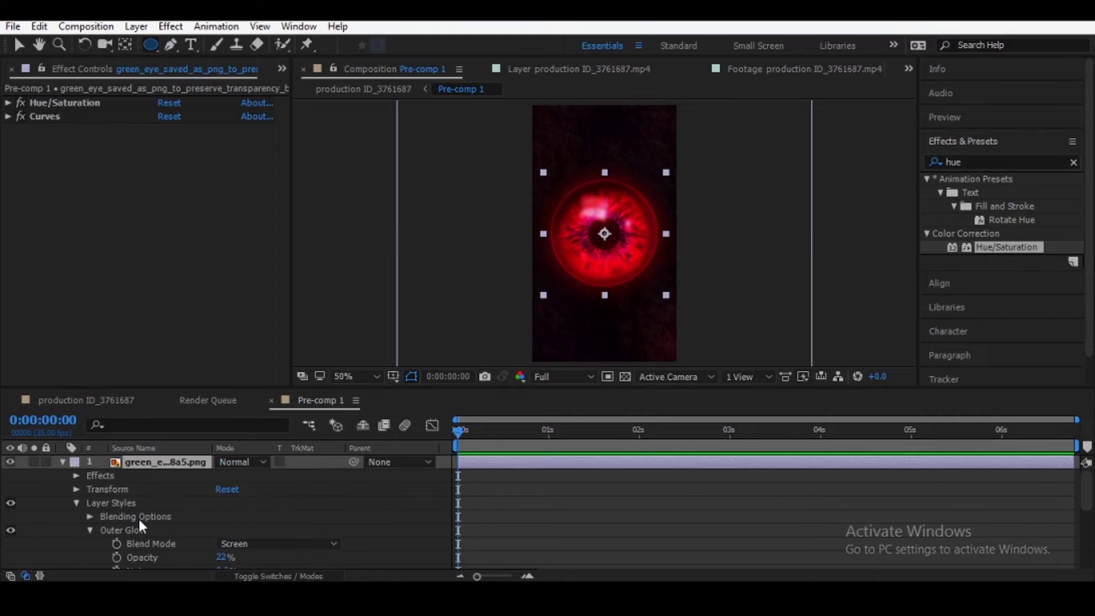
double_click(151, 41)
Try out expansion and feather values on the ellipse mask, undoing a flattened top edge
left_click(90, 489)
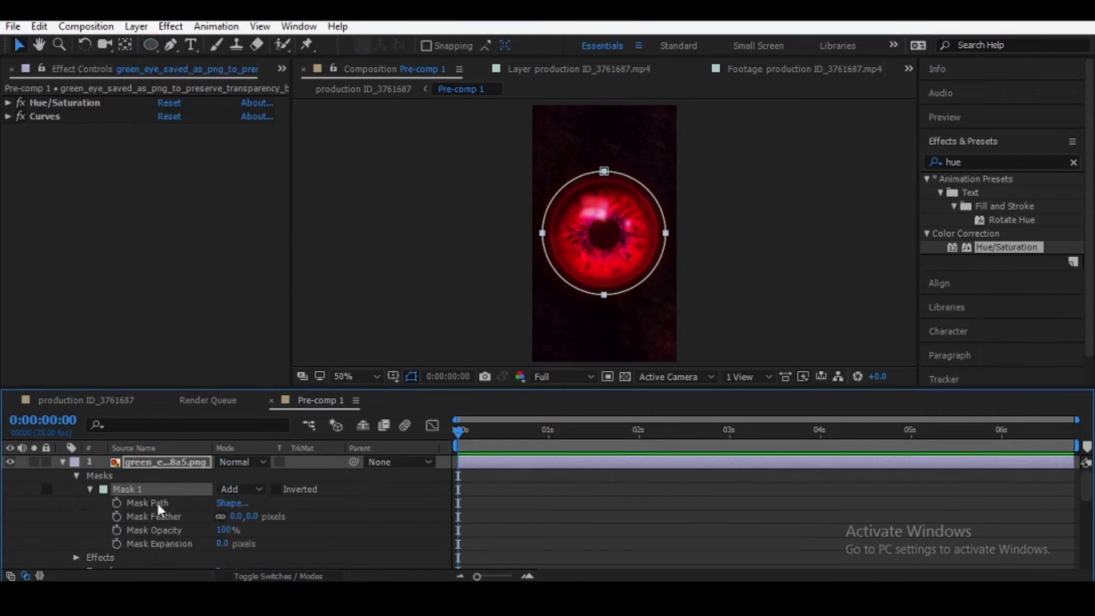
left_click_drag(241, 543, 439, 509)
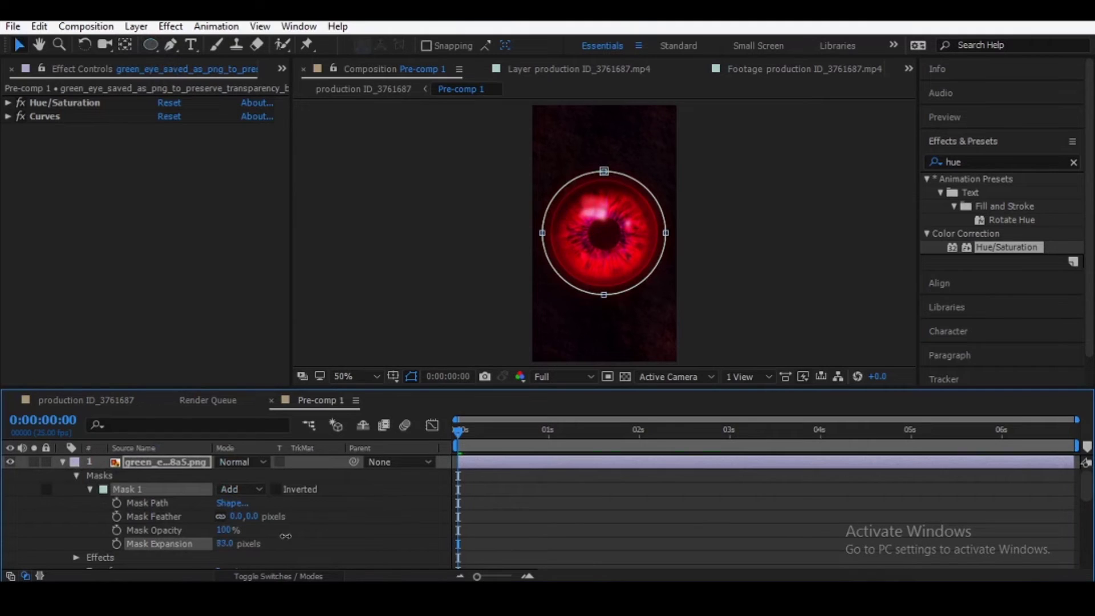
left_click_drag(342, 538, 259, 552)
left_click_drag(487, 436, 512, 443)
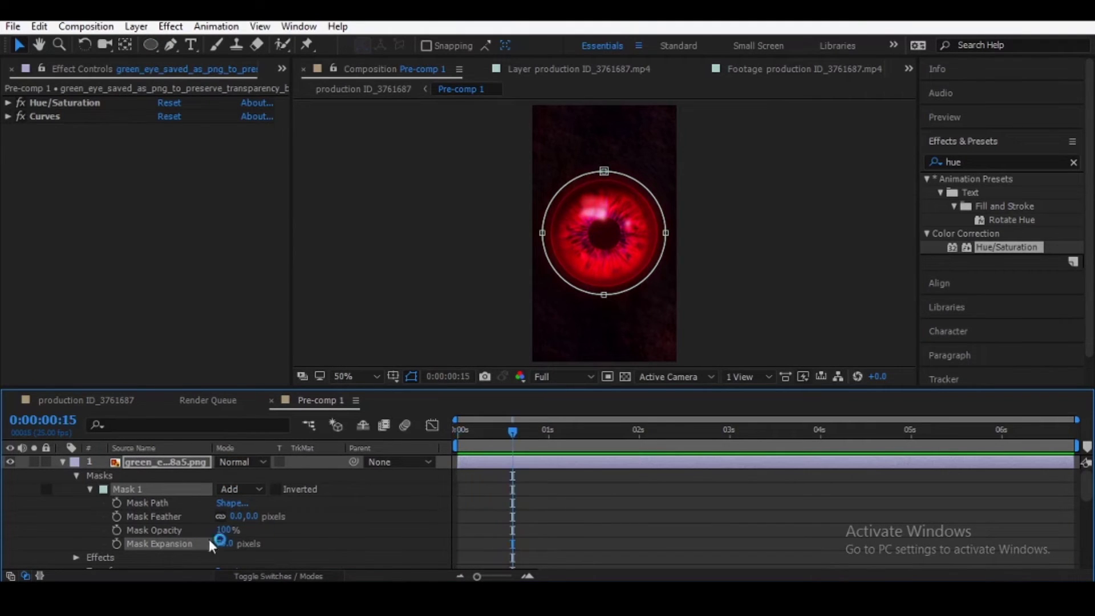
left_click_drag(235, 516, 273, 516)
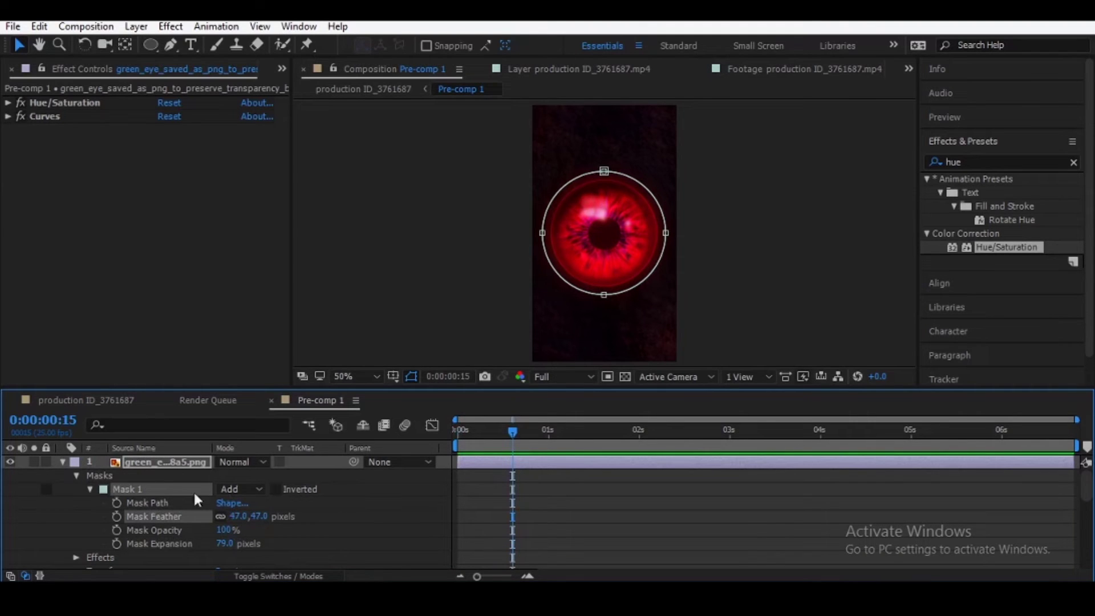
left_click(155, 464)
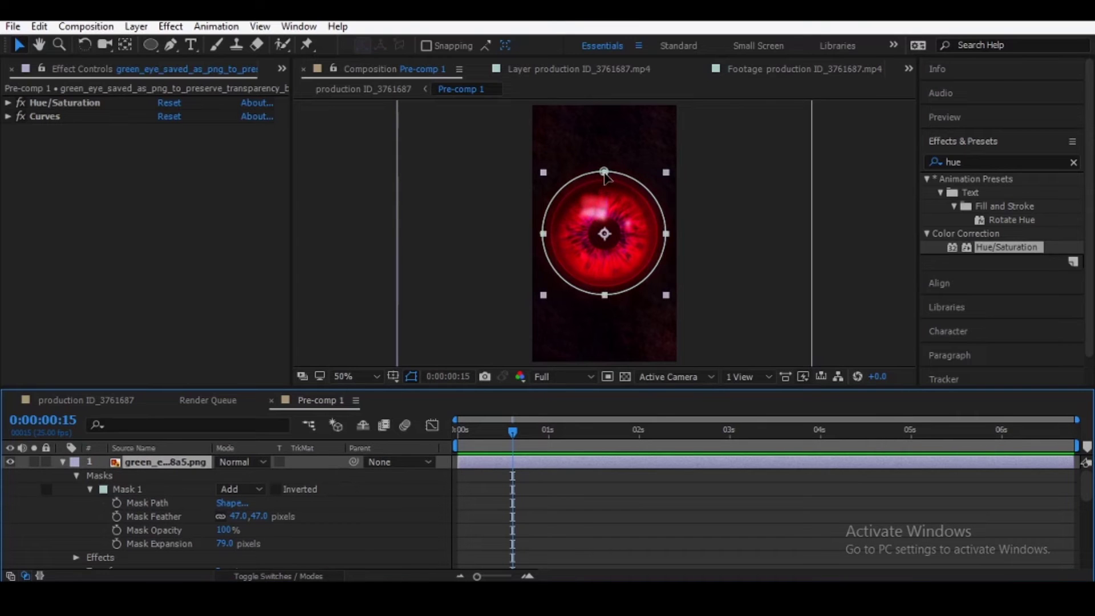
left_click_drag(604, 172, 606, 206)
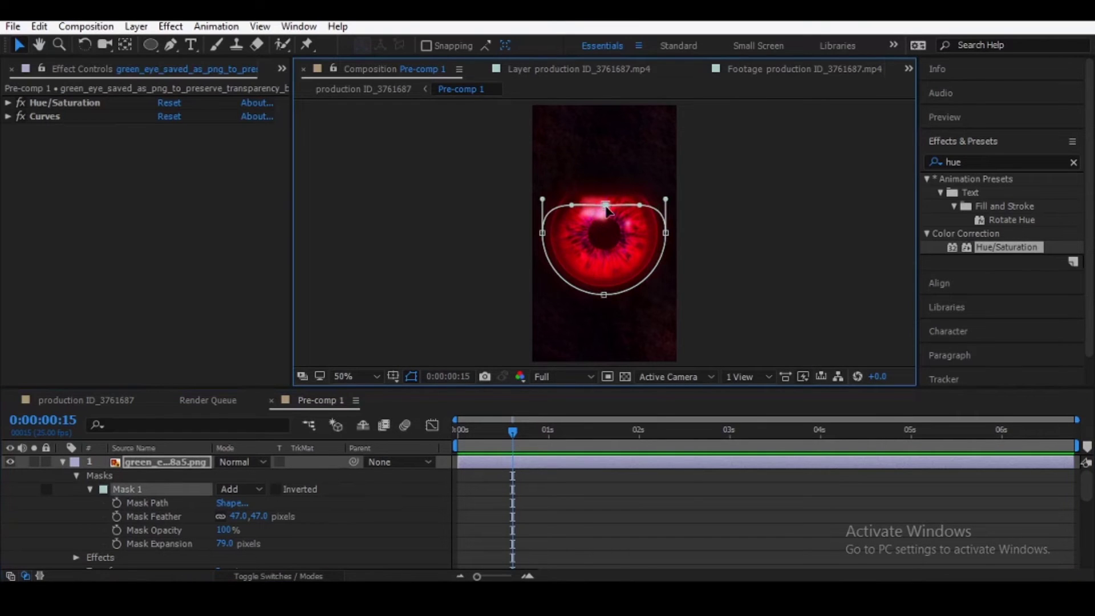
key("ctrl+z")
Set the eye mask's expansion to -106 pixels and feather to 27 pixels, then return to the main comp
left_click(234, 516)
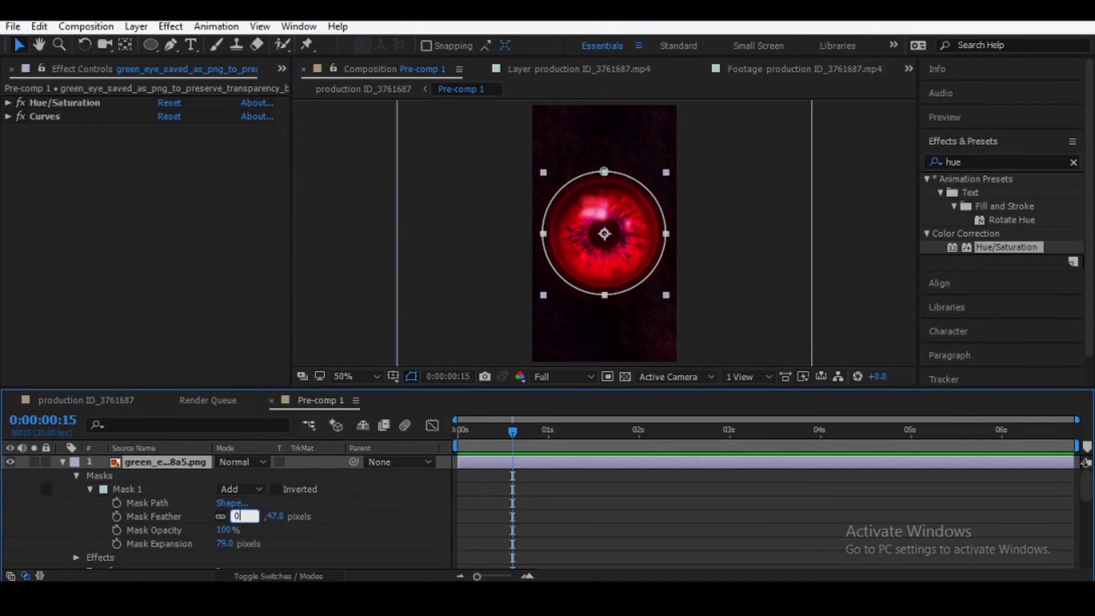
type("0")
key("Return")
left_click(224, 543)
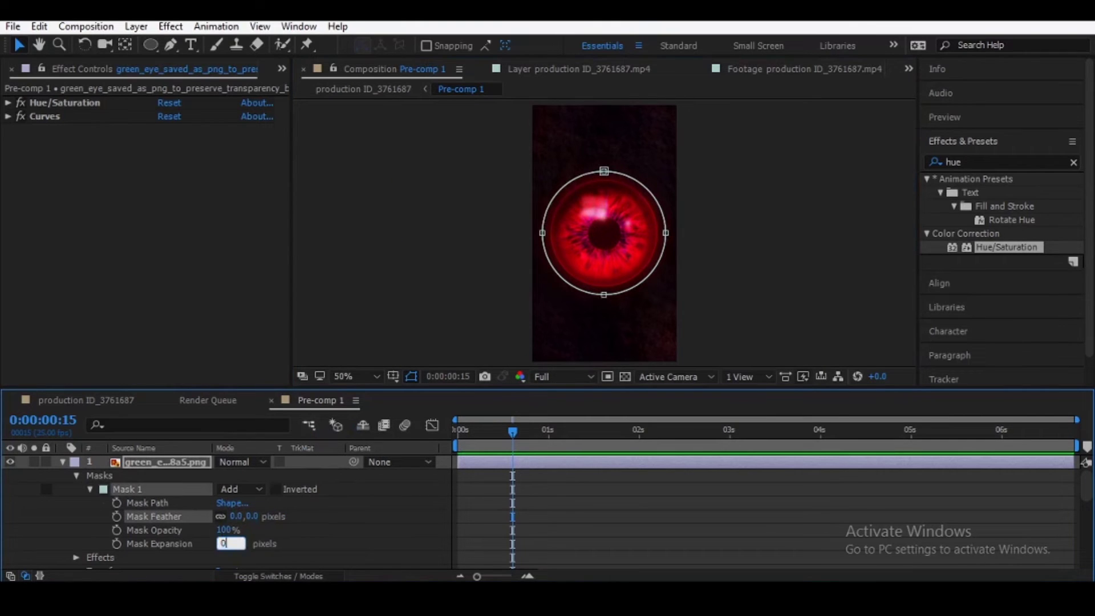
key("Return")
left_click_drag(224, 543, 167, 568)
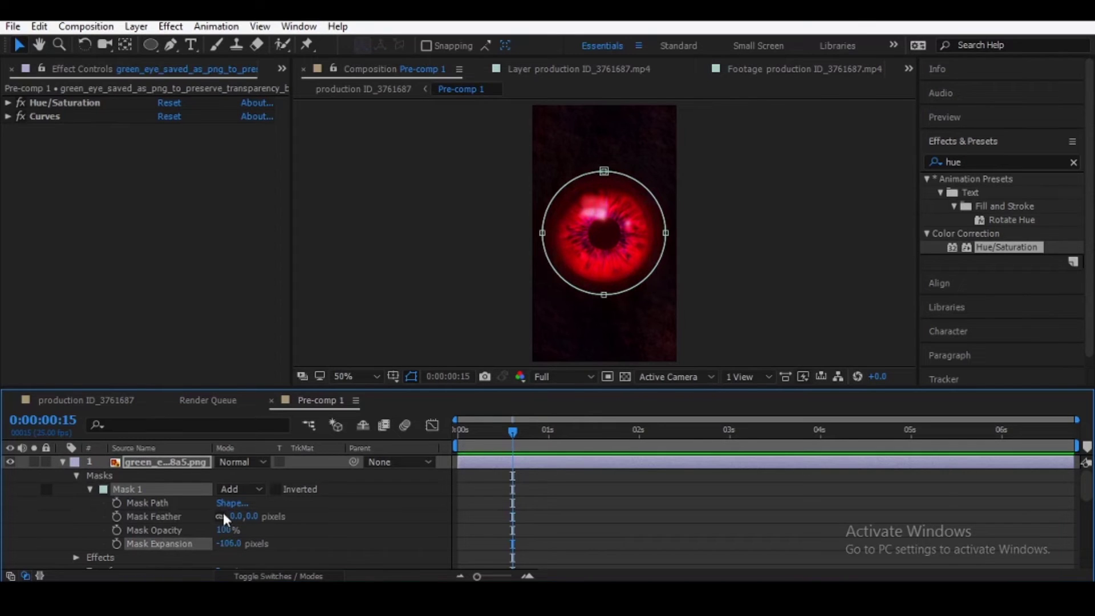
mouse_move(236, 516)
left_mouse_down()
mouse_move(389, 523)
mouse_move(256, 545)
left_mouse_up()
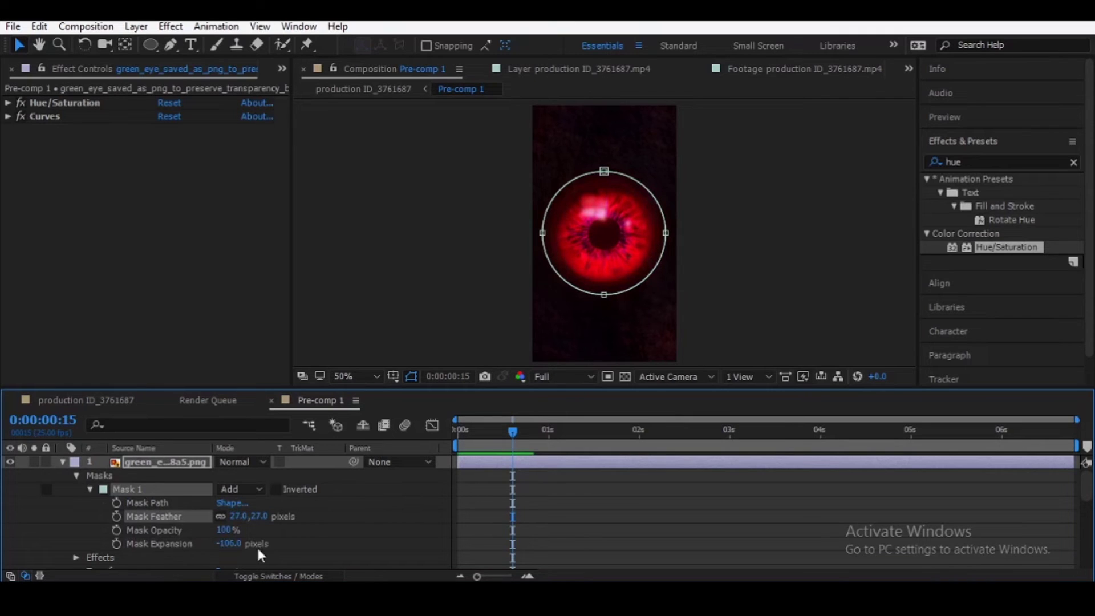
left_click(117, 399)
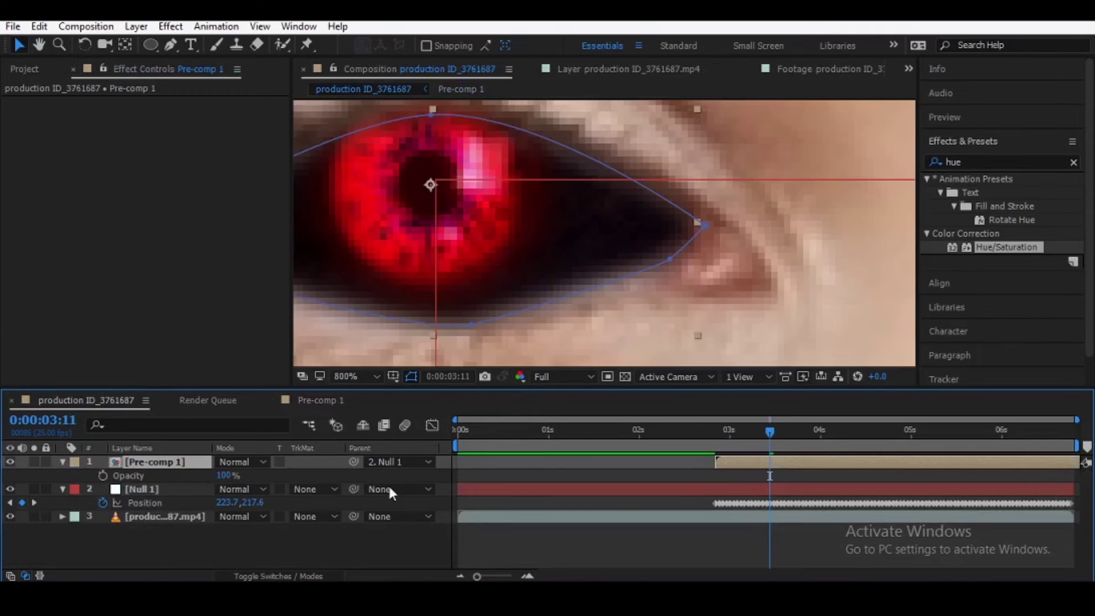
Scrub through the shot to check the red eye, then reopen Pre-comp 1
left_click(565, 500)
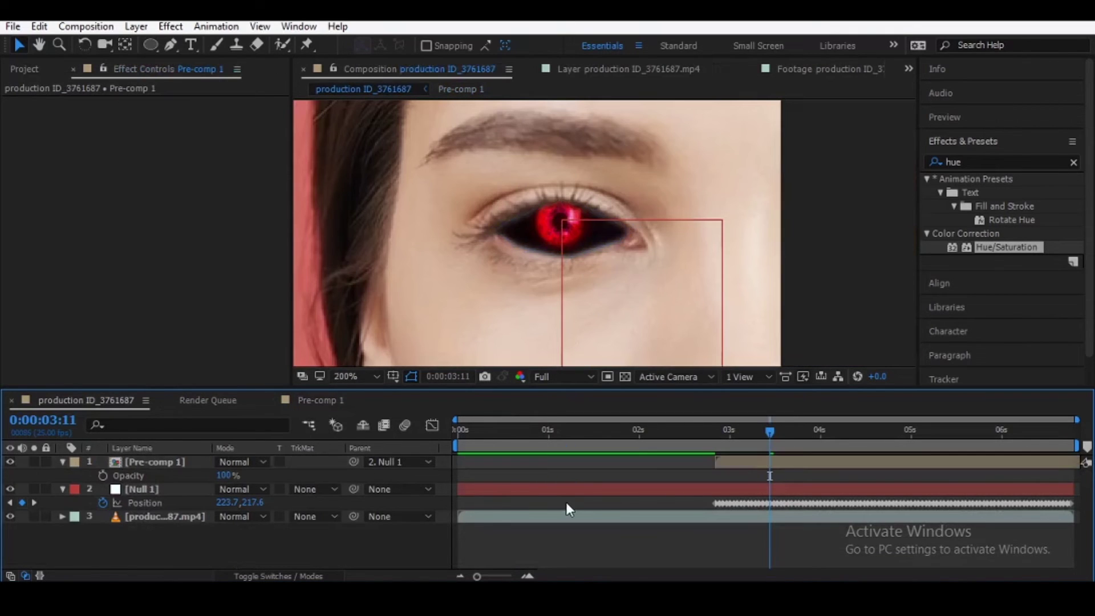
scroll(500, 306, "down", 4)
mouse_move(726, 442)
left_mouse_down()
mouse_move(721, 451)
mouse_move(748, 463)
left_mouse_up()
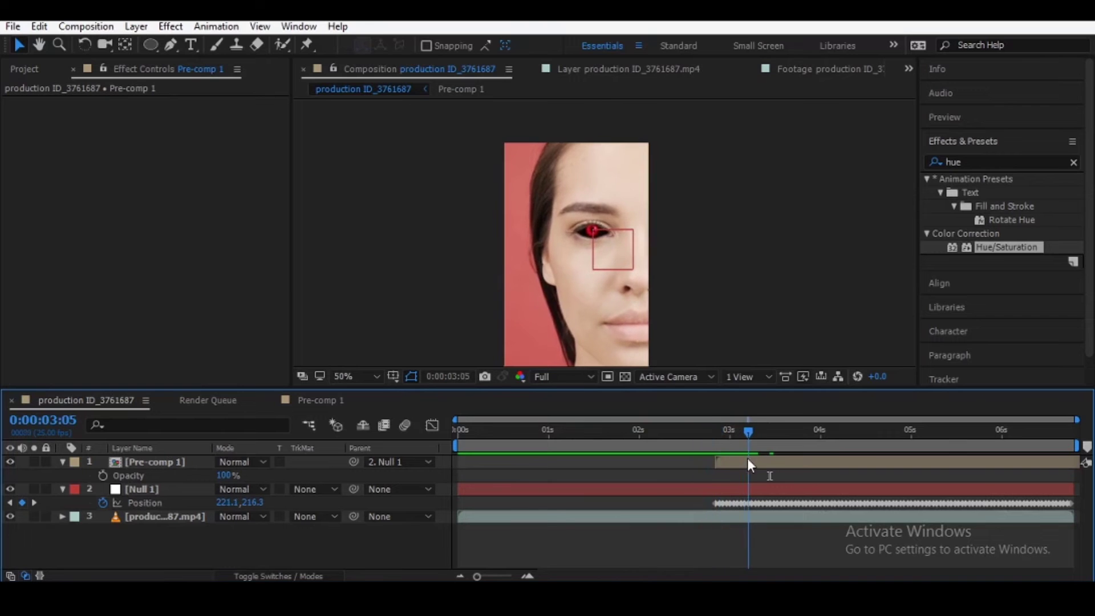
left_click(748, 462)
scroll(627, 254, "up", 4)
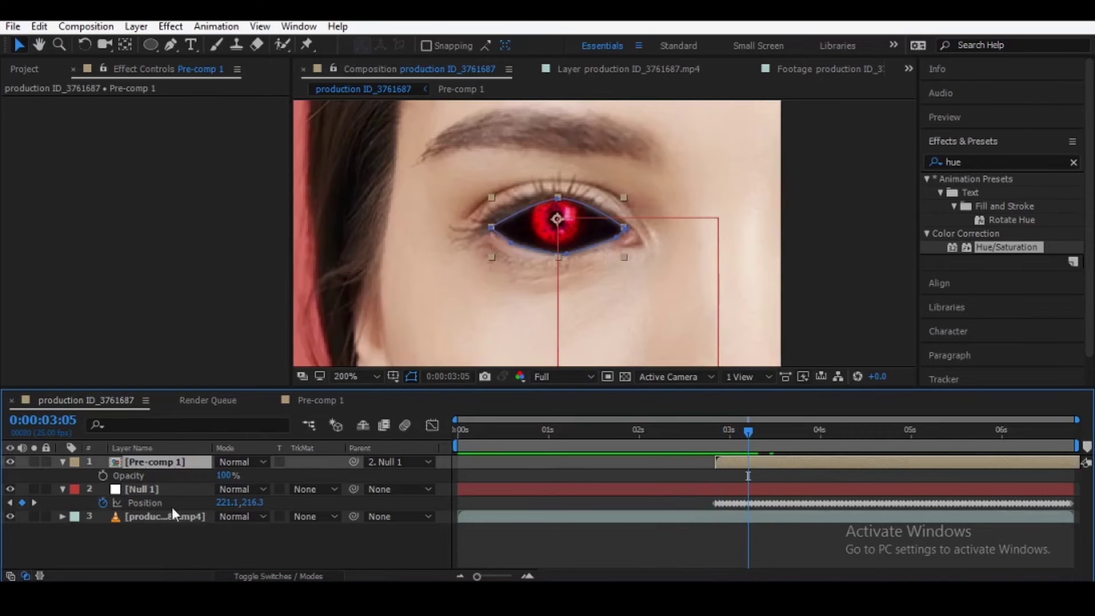
double_click(153, 461)
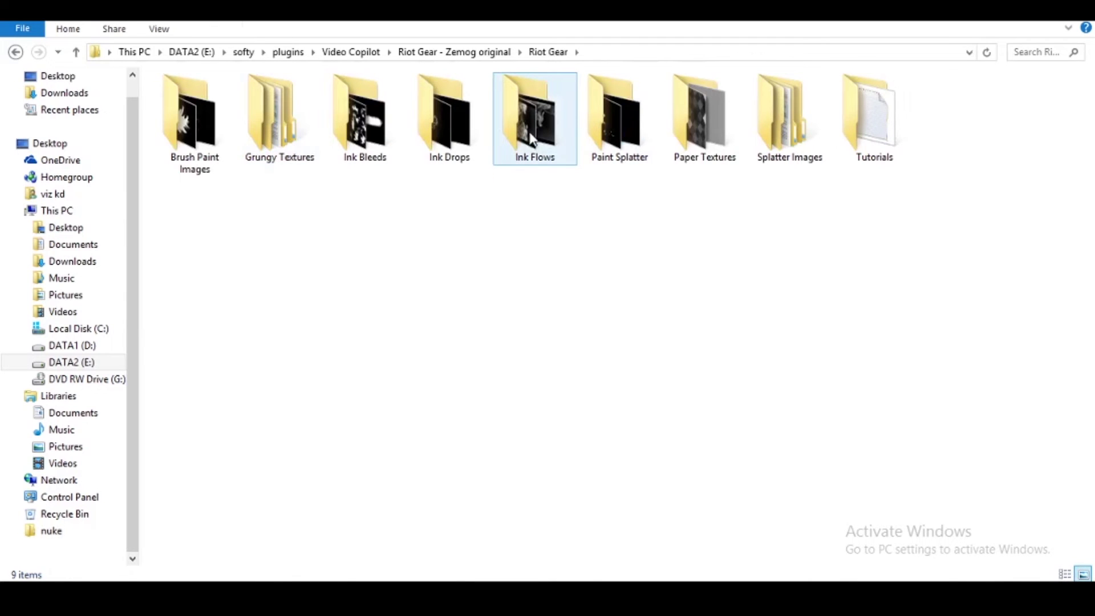
Browse Ink Drops, then open Ink Bleeds and drag Reveal_02 toward After Effects
left_click(447, 119)
double_click(447, 120)
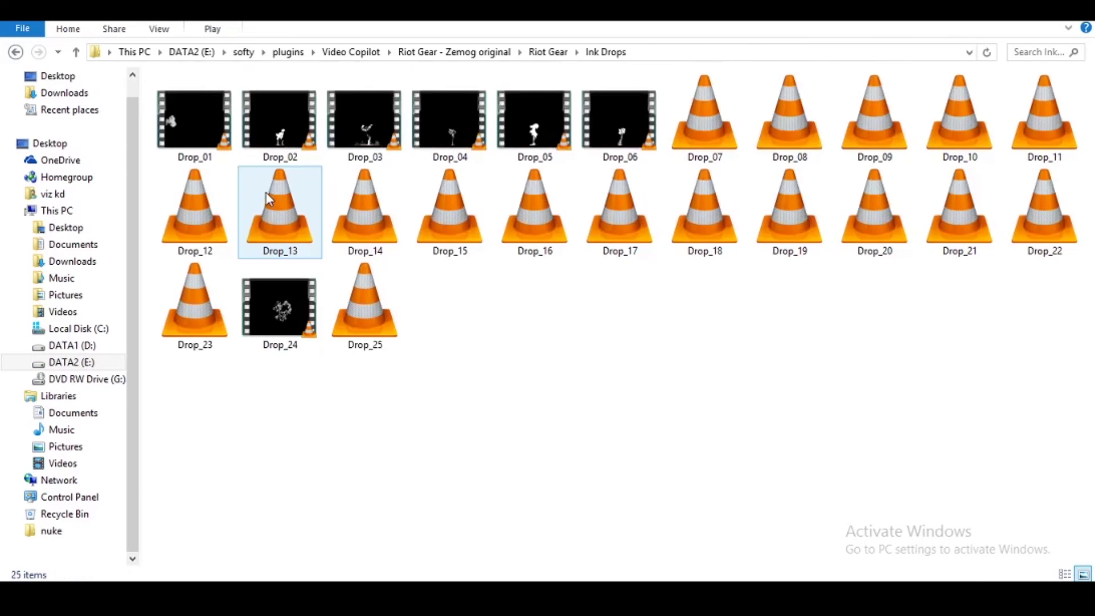
left_click(548, 52)
double_click(365, 114)
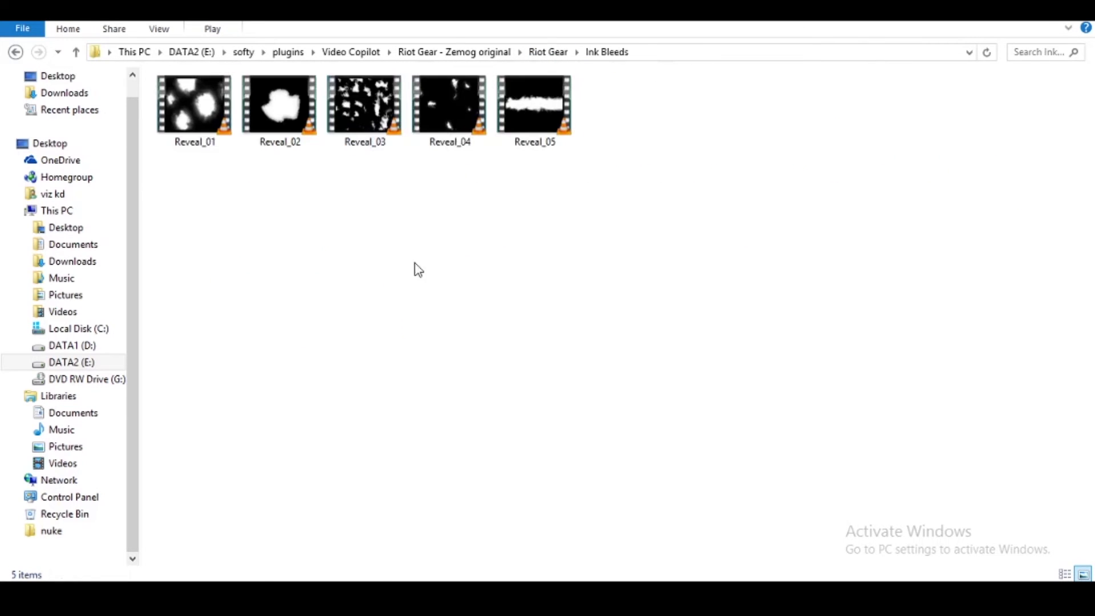
left_click_drag(274, 110, 268, 576)
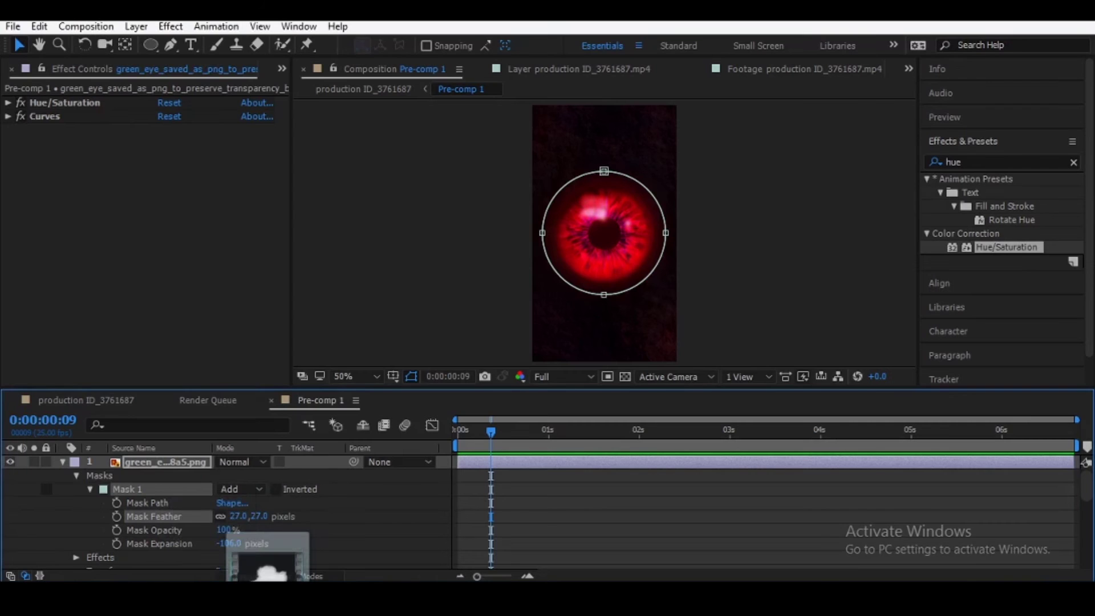
Add Reveal_02.mov to Pre-comp 1, rotated exactly 90° and scaled to 110%
left_click_drag(268, 570, 536, 257)
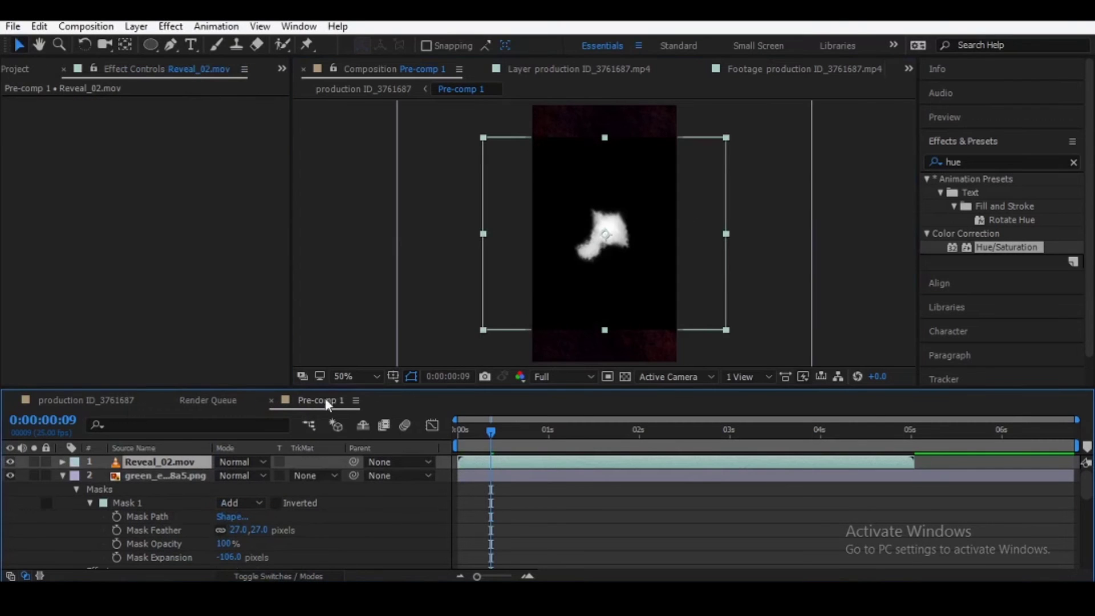
scroll(467, 312, "down", 1)
key("s")
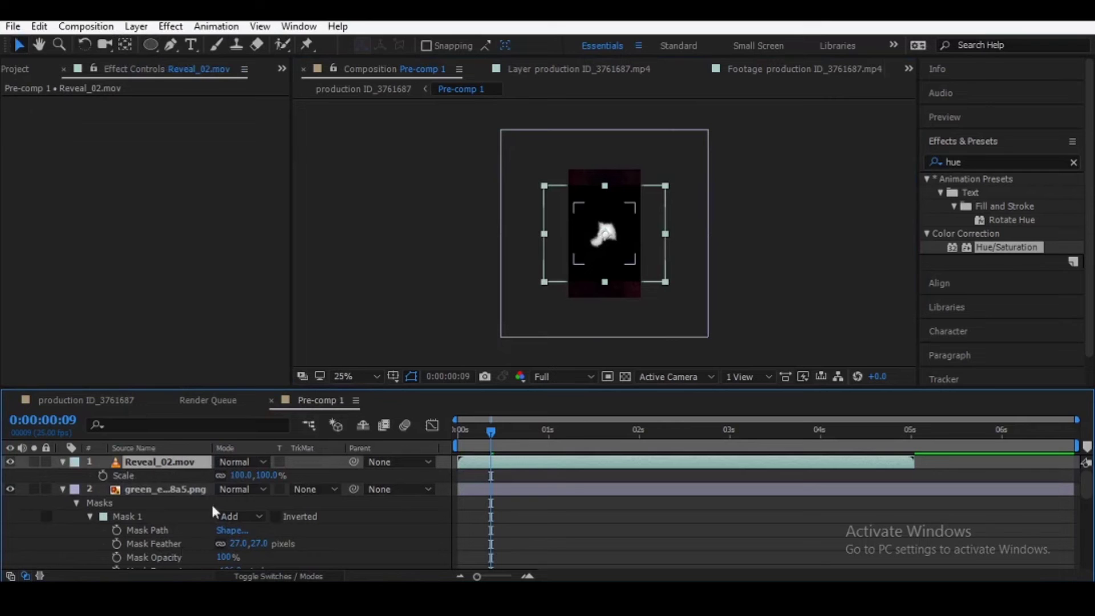
key("shift+r")
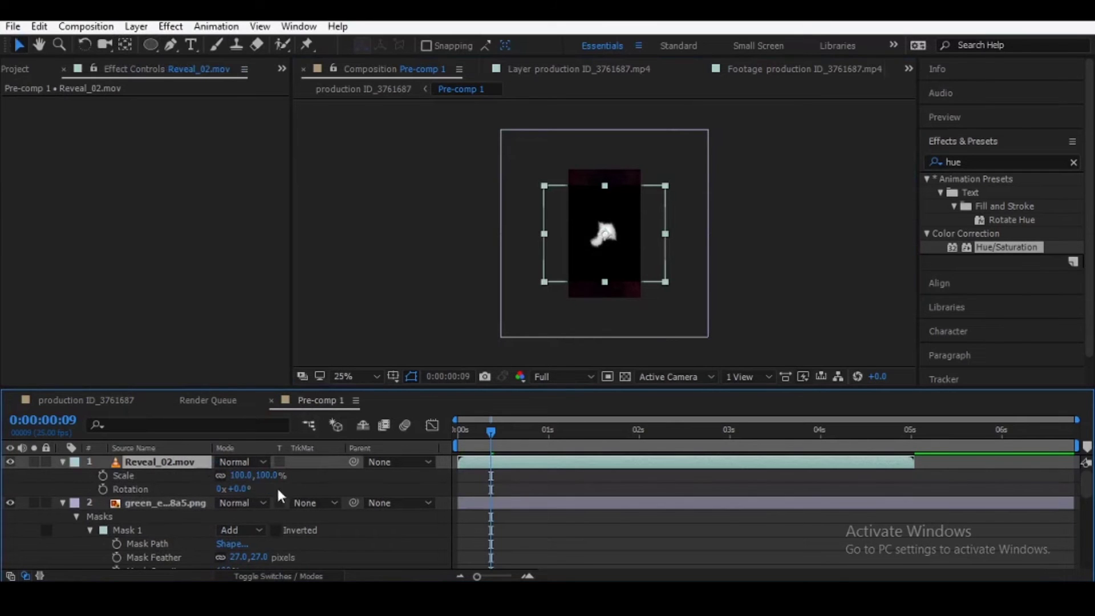
left_click_drag(242, 489, 302, 489)
left_click(237, 488)
type("0")
key("Return")
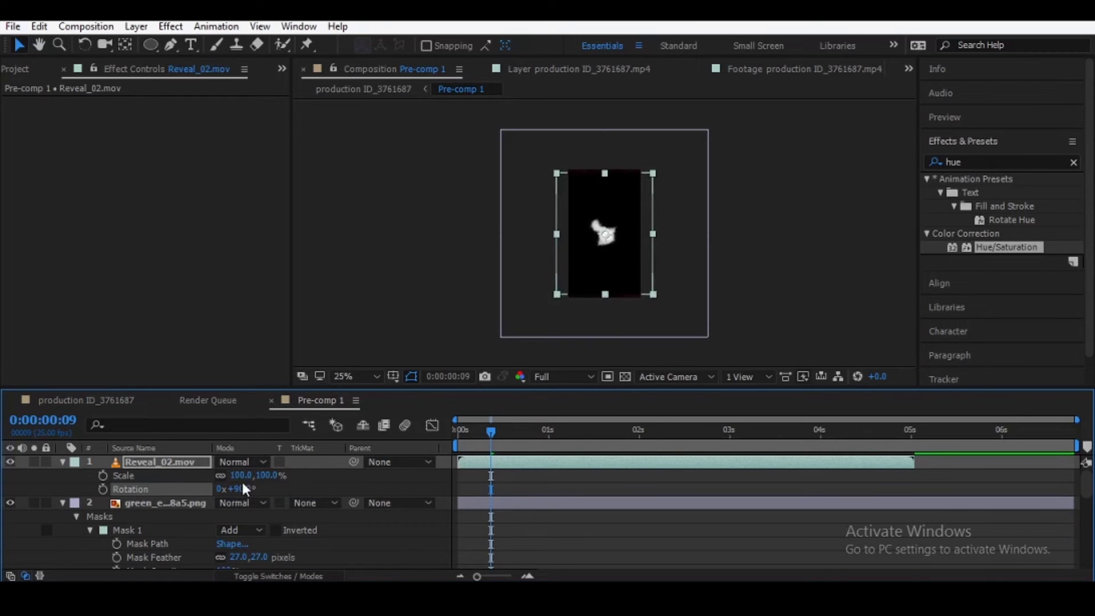
left_click_drag(244, 481, 251, 480)
Preview the reveal at 50% zoom and select the eye, desert and ramp layers
left_click(527, 431)
mouse_move(566, 437)
left_mouse_down()
mouse_move(745, 439)
mouse_move(449, 515)
left_mouse_up()
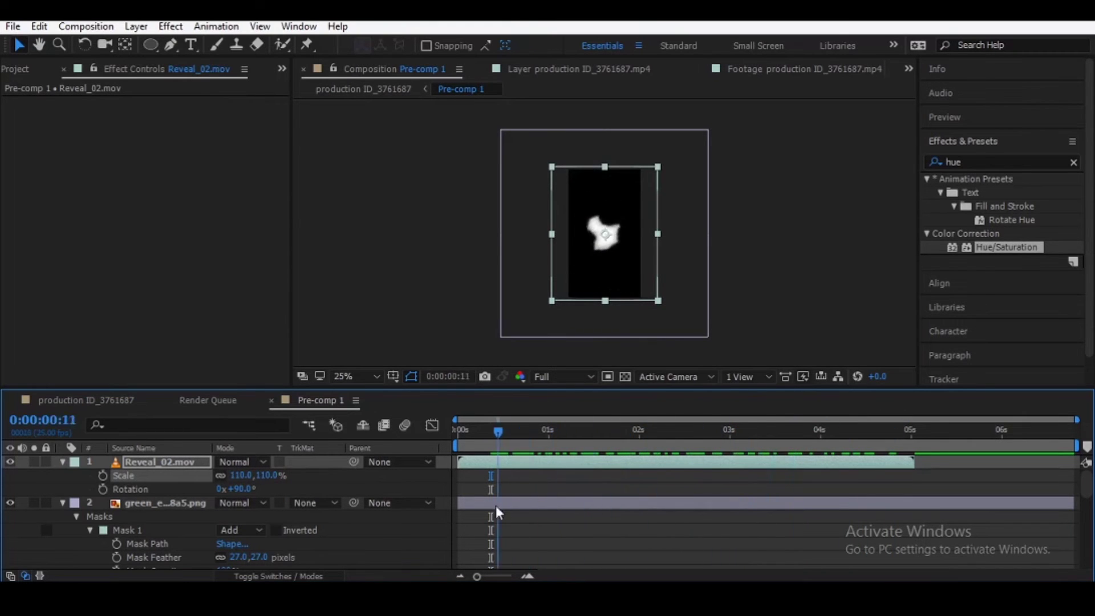
key("period")
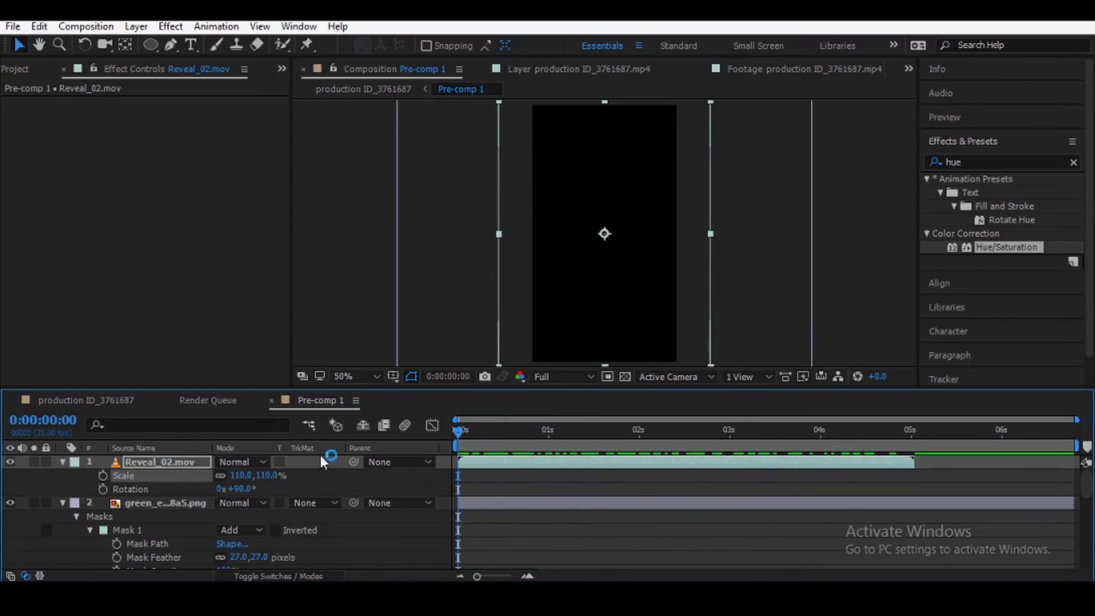
left_click(62, 502)
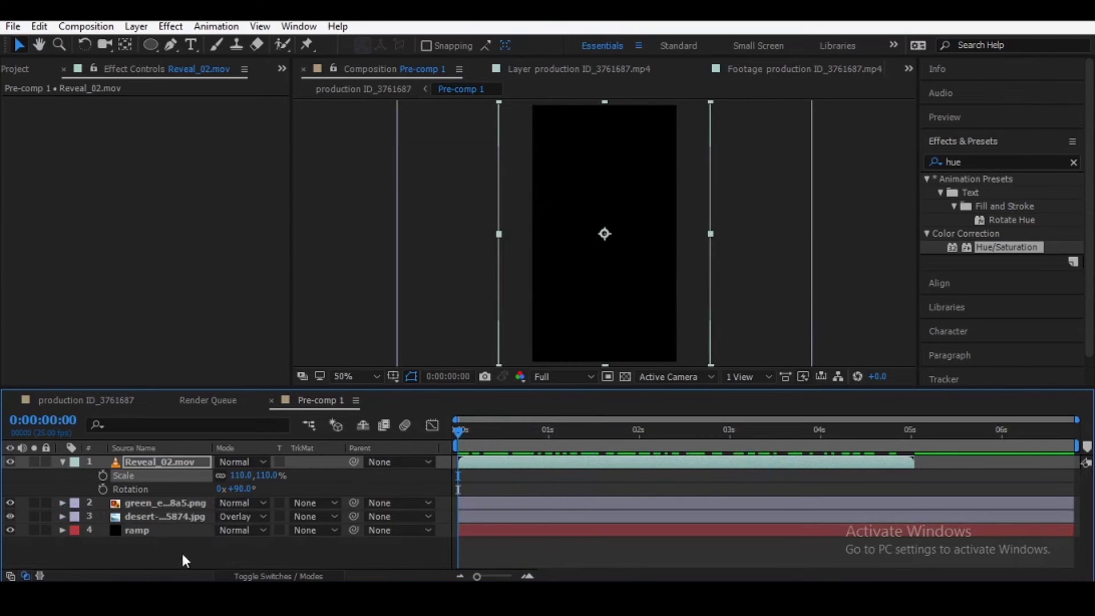
left_click_drag(183, 560, 153, 501)
Pre-compose the three selected layers into a pre-comp named 'eye'
right_click(153, 502)
left_click(171, 505)
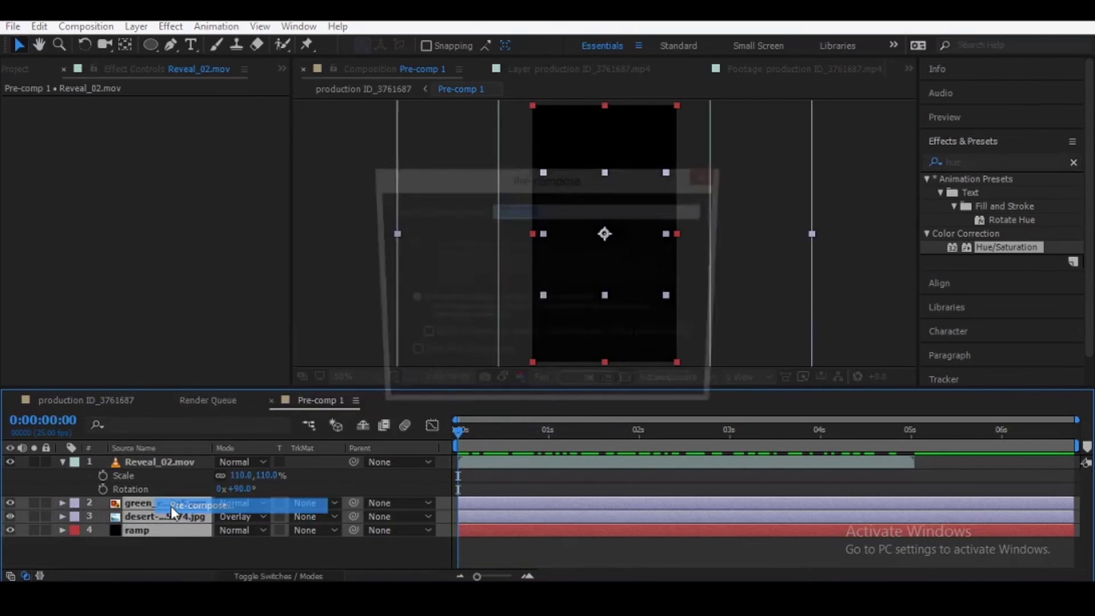
type("eye")
key("Return")
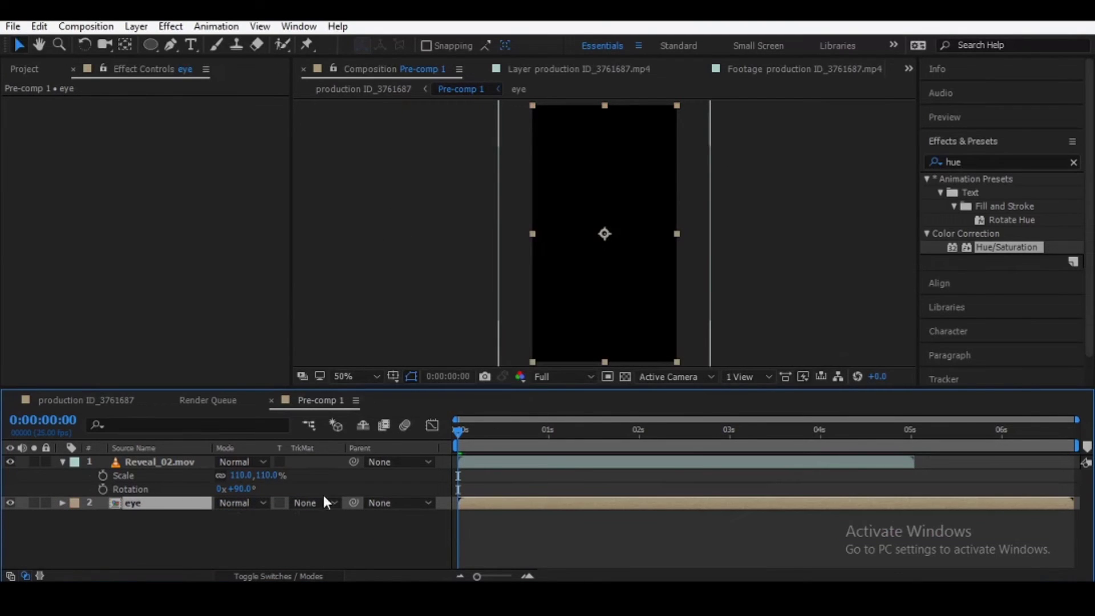
Matte the eye layer with Reveal_02.mov as a Luma Matte and scrub the reveal
left_click(320, 501)
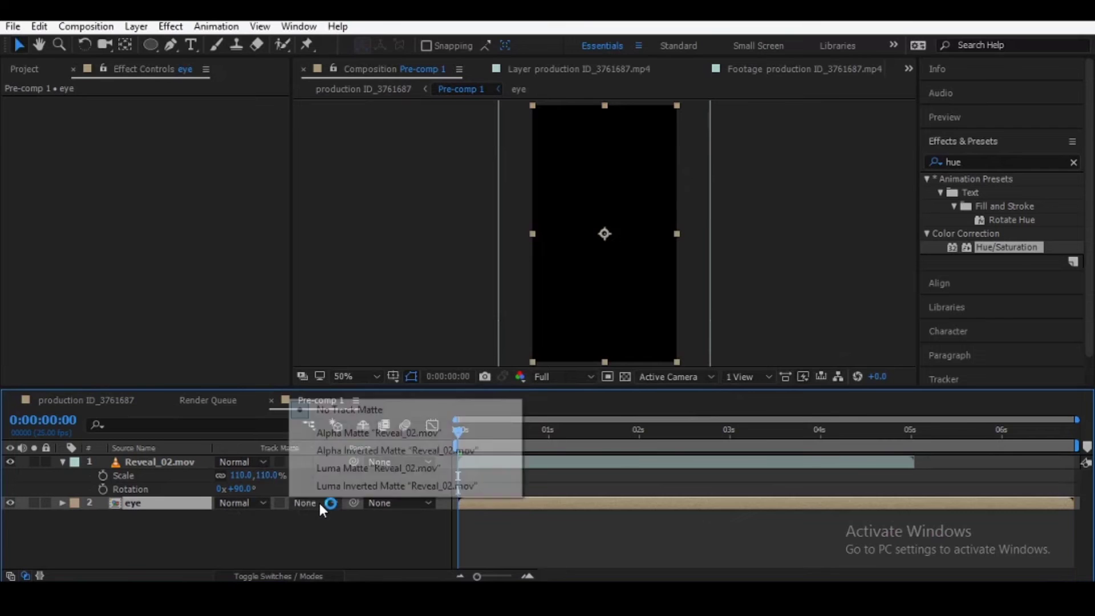
left_click(342, 434)
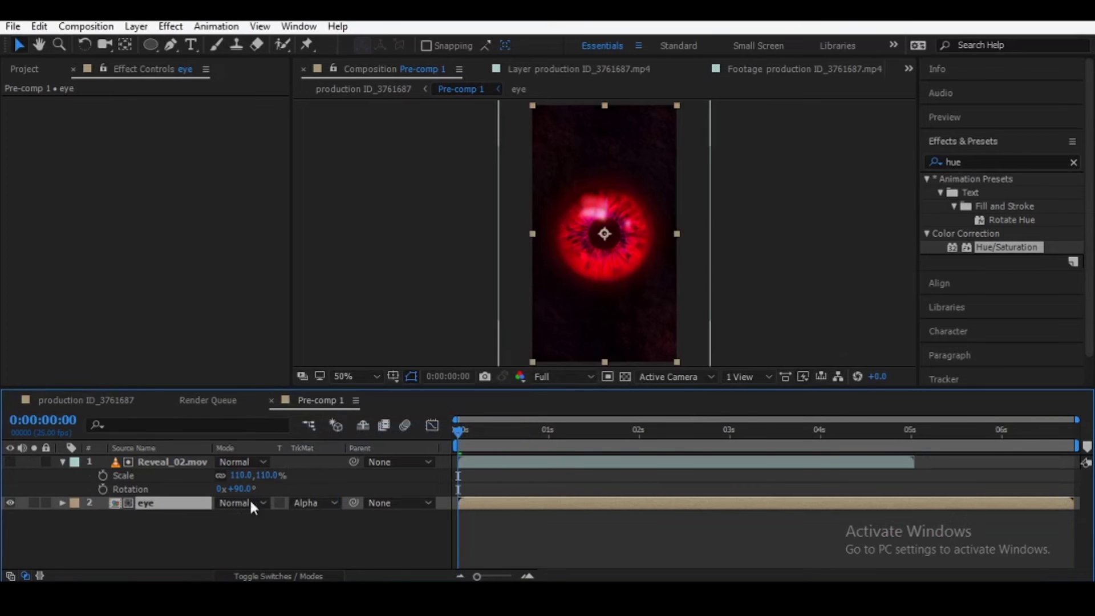
left_click(308, 501)
left_click(352, 451)
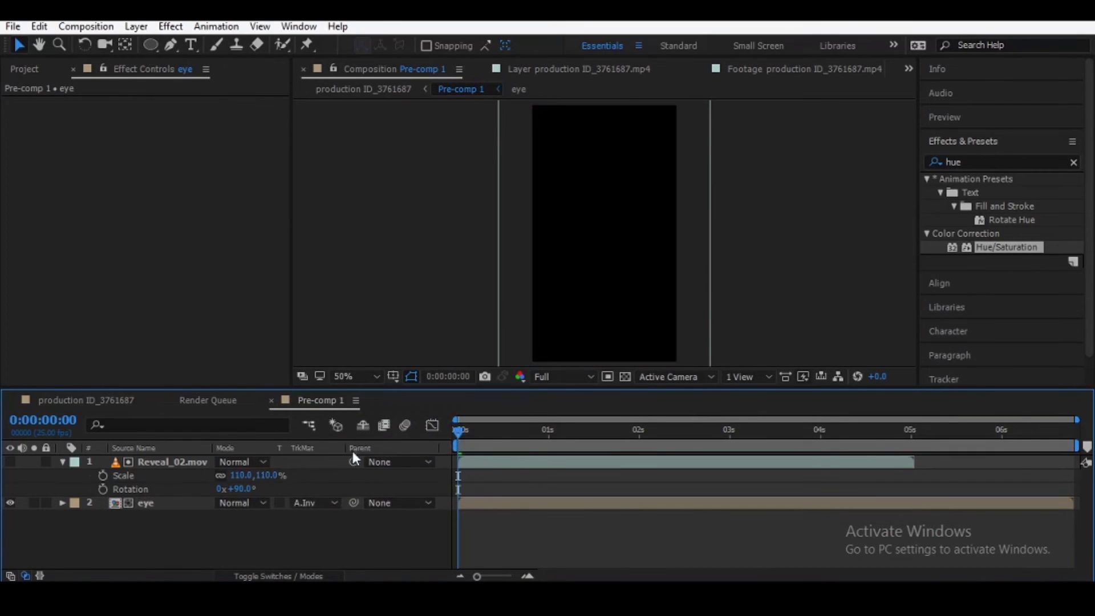
left_click_drag(488, 430, 642, 431)
left_click(570, 430)
left_click(309, 501)
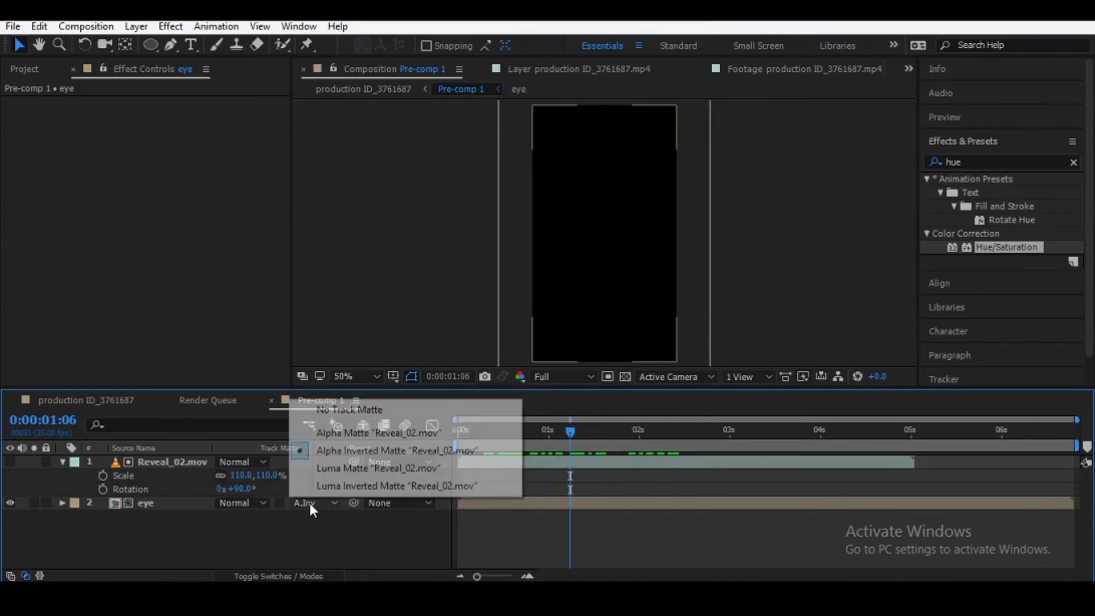
left_click(337, 468)
mouse_move(570, 432)
left_mouse_down()
mouse_move(538, 434)
mouse_move(650, 432)
left_mouse_up()
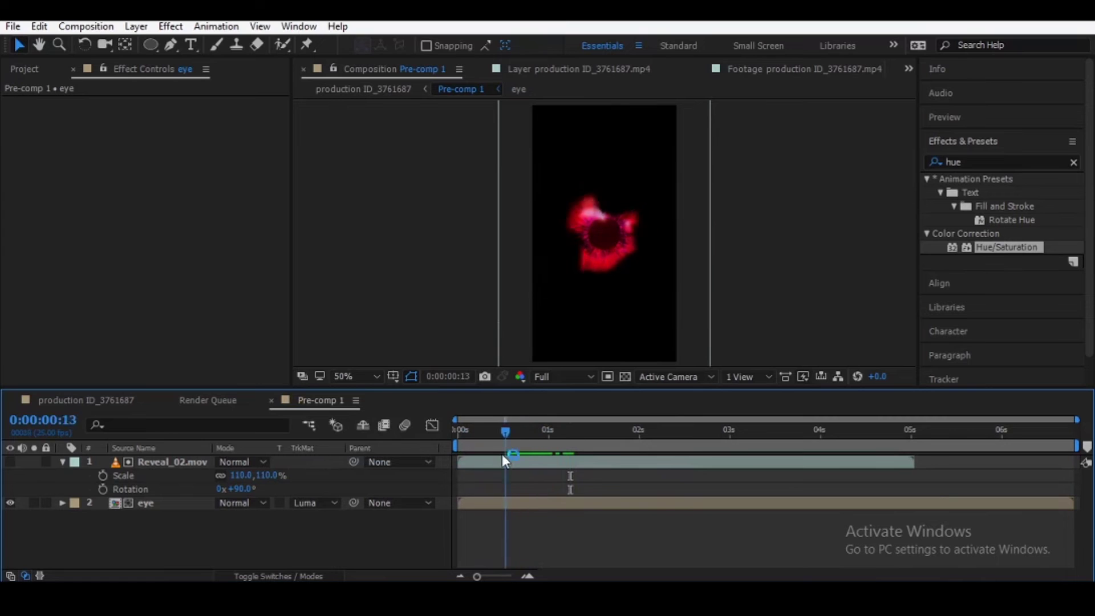
mouse_move(589, 450)
left_mouse_down()
mouse_move(568, 450)
mouse_move(534, 488)
mouse_move(562, 470)
left_mouse_up()
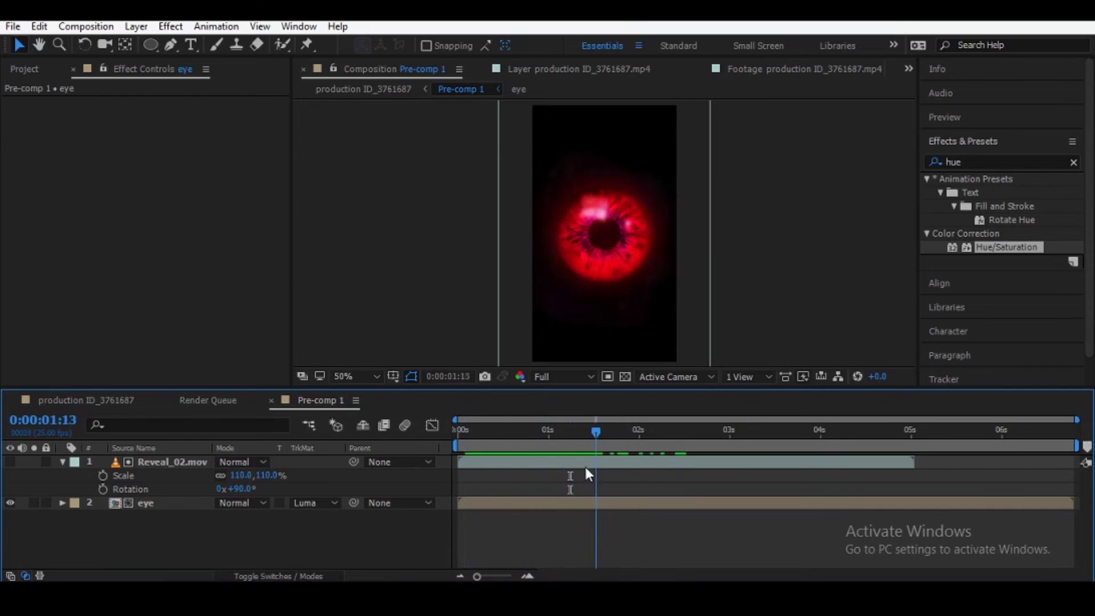
Reshape the Reveal_02.mov layer to 112×75.3% scale and preview the main composition
left_click(203, 463)
key("comma")
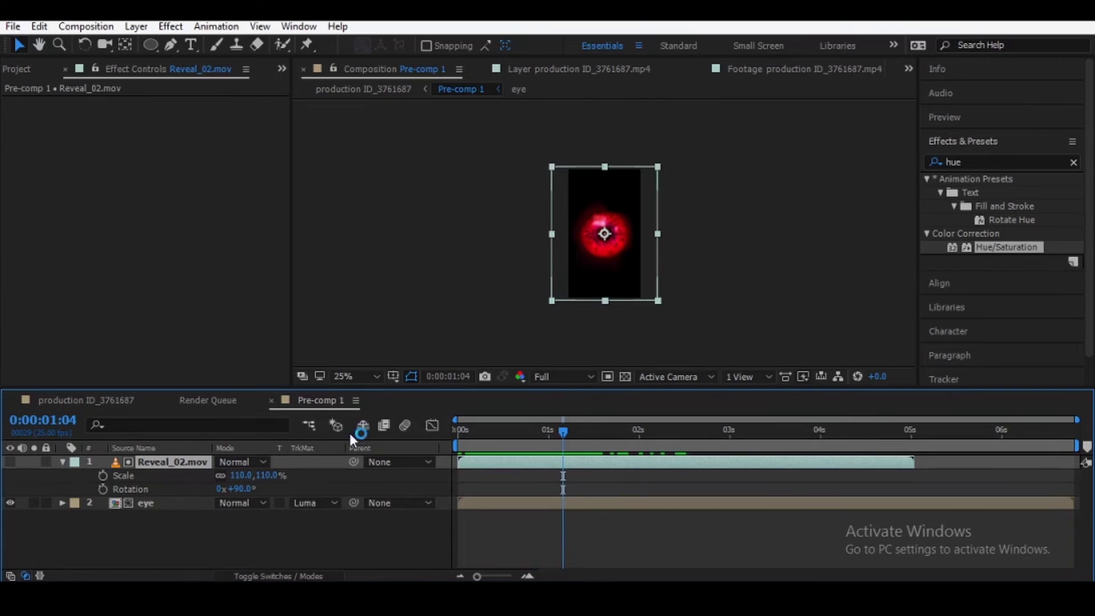
mouse_move(242, 476)
left_mouse_down()
mouse_move(234, 478)
mouse_move(246, 476)
left_mouse_up()
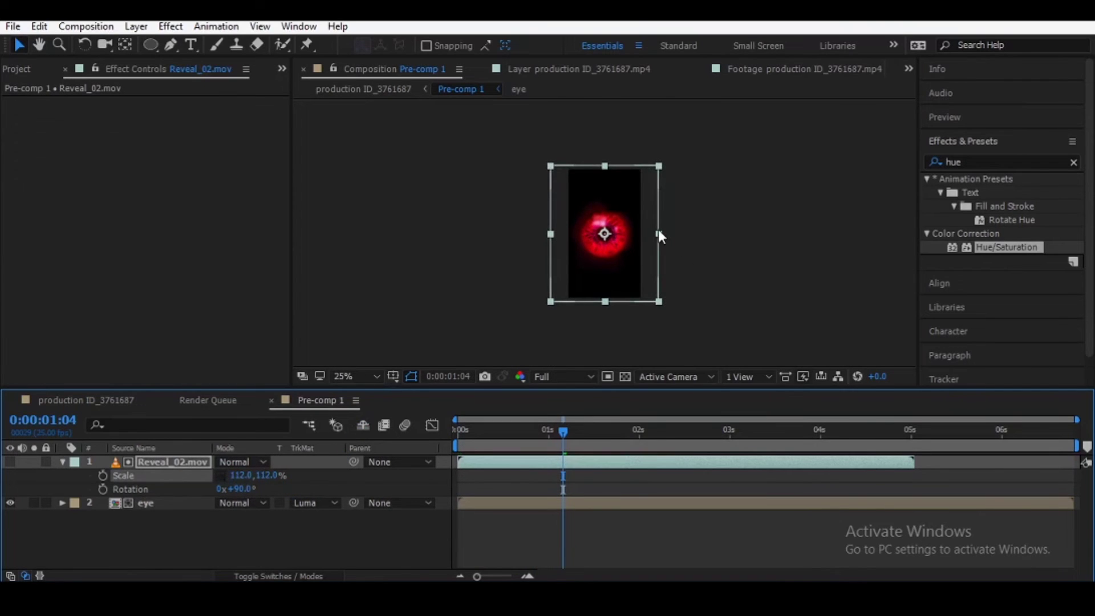
left_click_drag(658, 234, 649, 235)
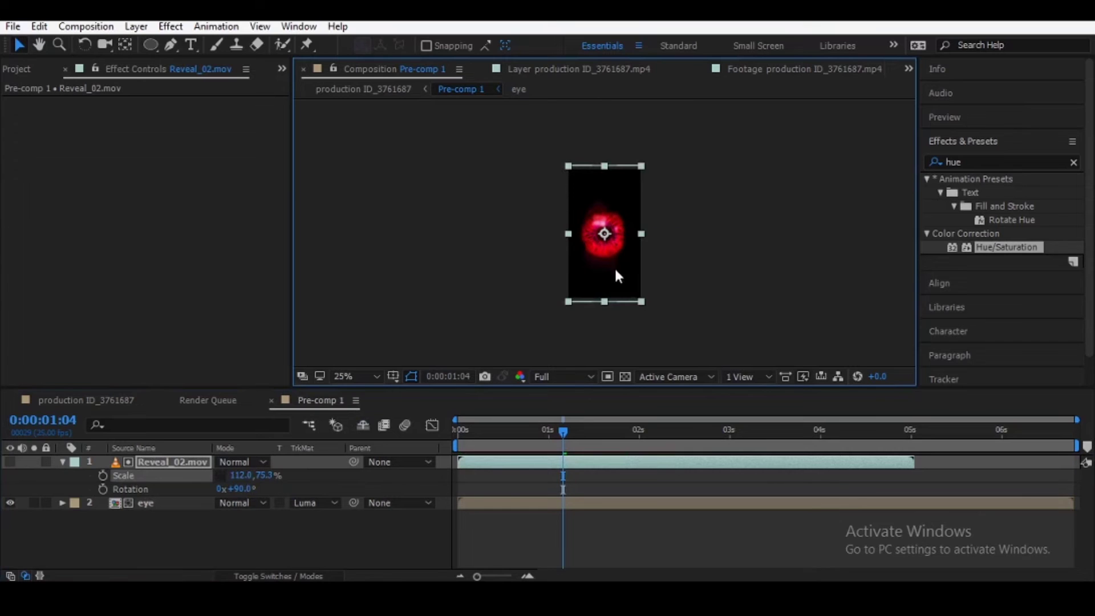
mouse_move(563, 422)
left_mouse_down()
mouse_move(603, 468)
mouse_move(452, 474)
left_mouse_up()
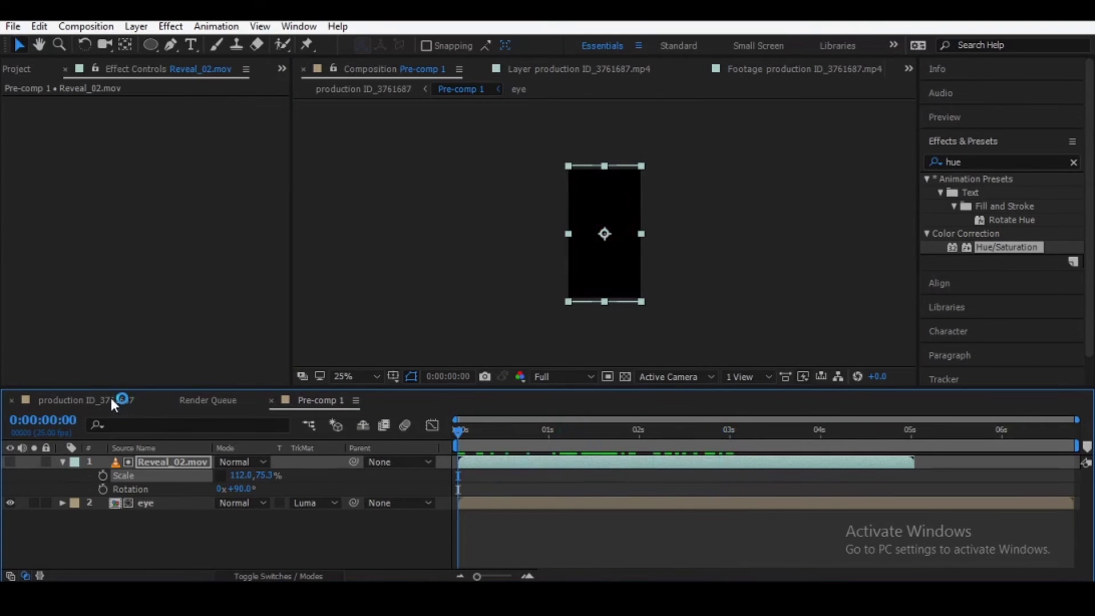
left_click(112, 400)
key("space")
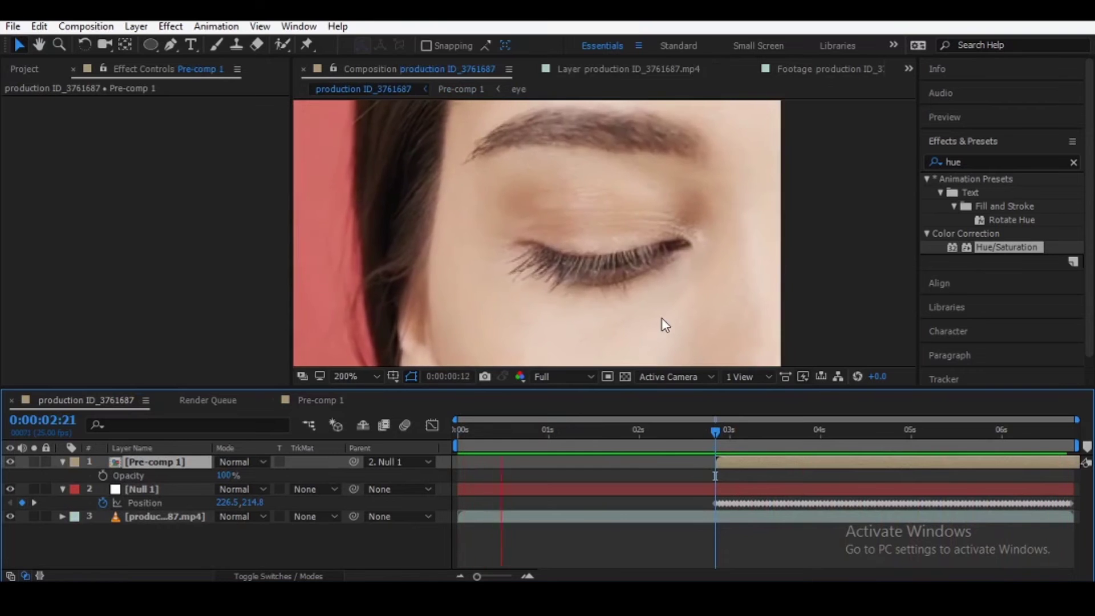
Stop the preview, collapse the Null 1 and Pre-comp 1 layers, and select the portrait footage
scroll(662, 319, "down", 1)
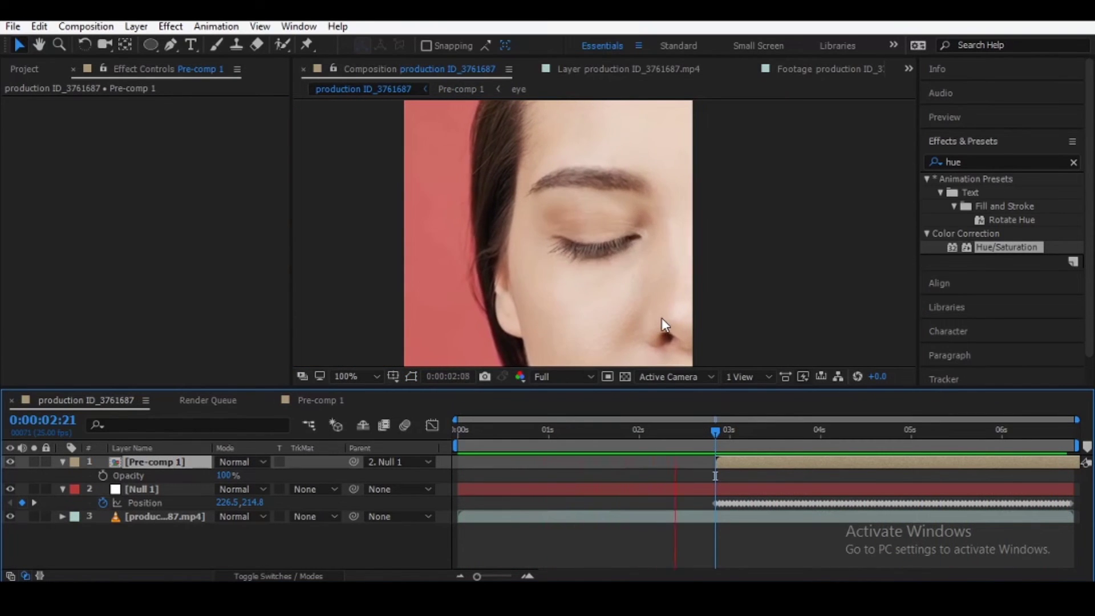
scroll(652, 315, "down", 1)
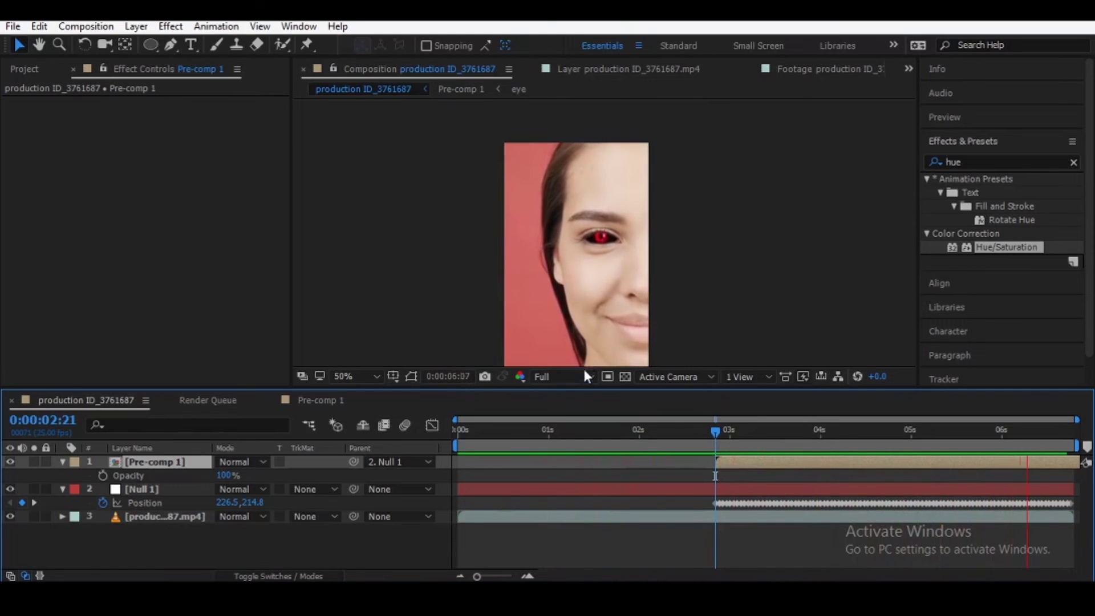
key("space")
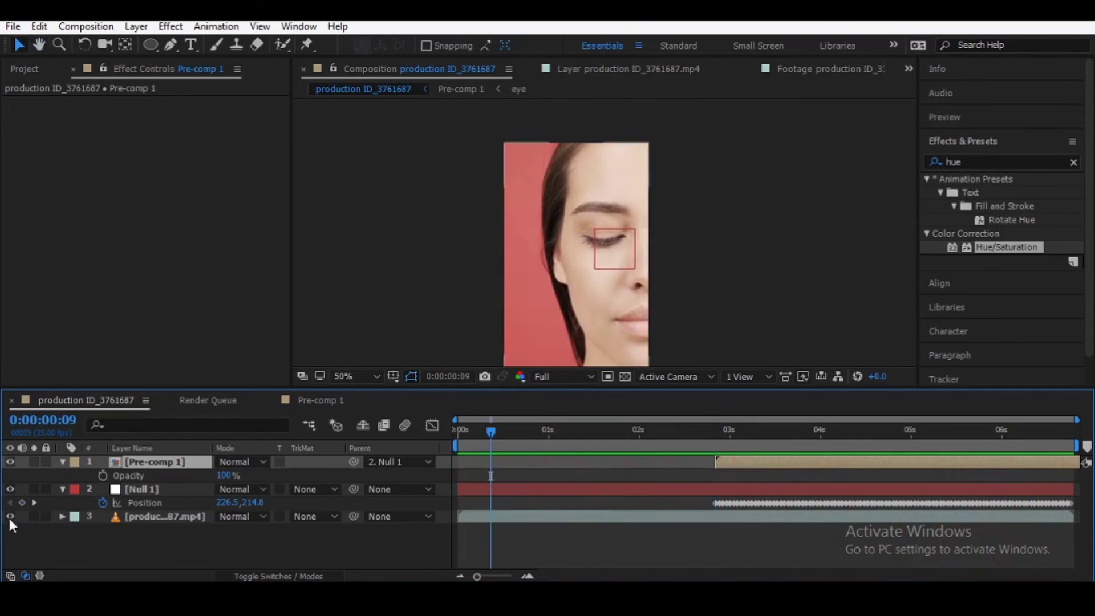
left_click(92, 550)
left_click(60, 488)
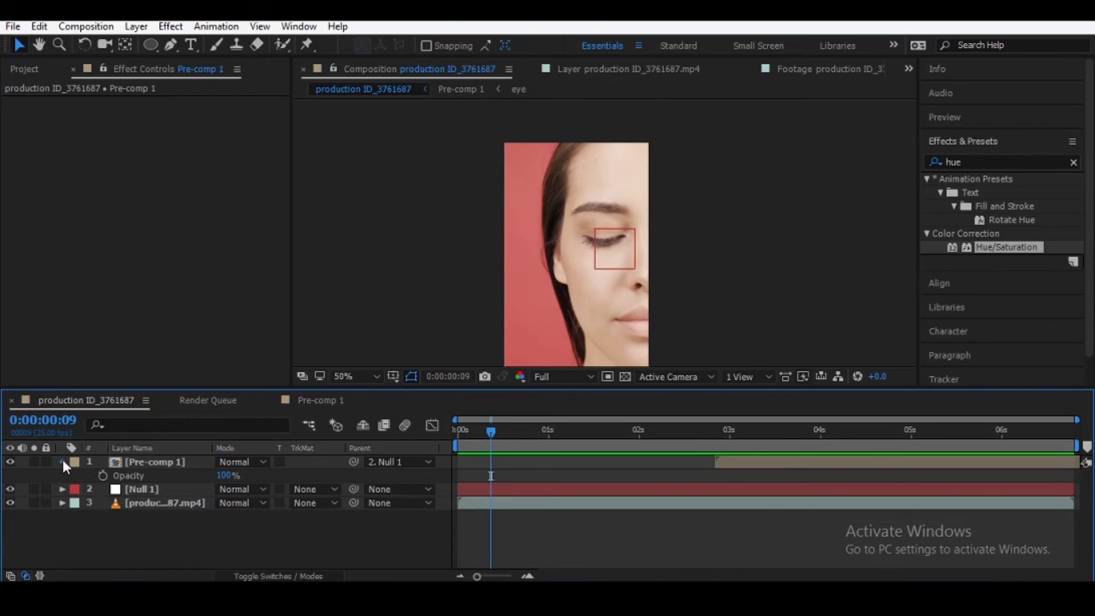
left_click(62, 460)
left_click(143, 489)
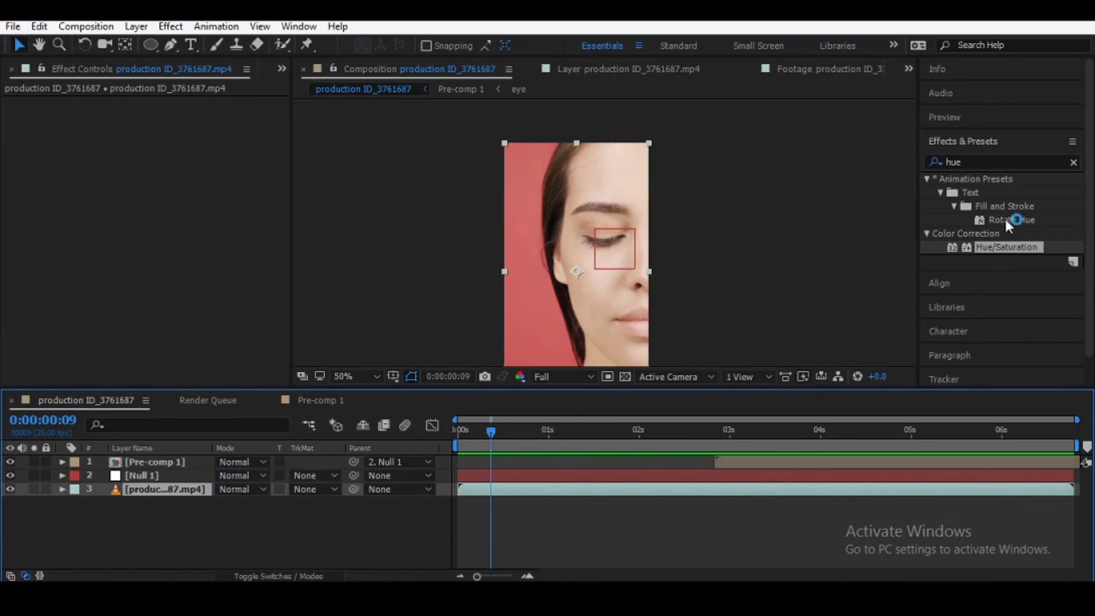
Apply Curves to the portrait footage, bowing the RGB and Red channel curves downward
left_click(934, 161)
type("curv")
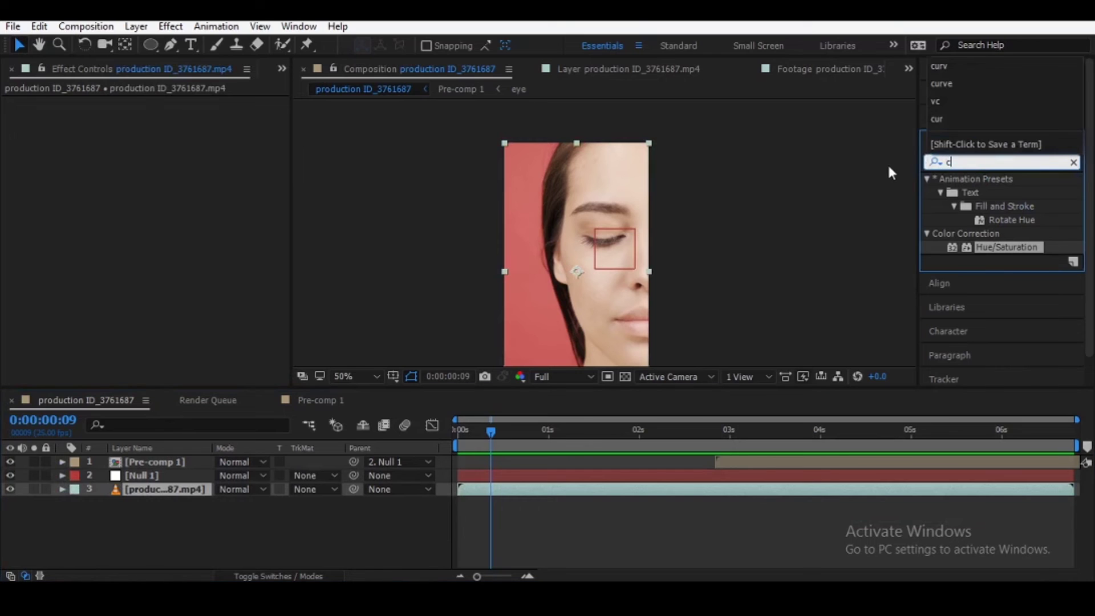
left_click_drag(963, 234, 178, 491)
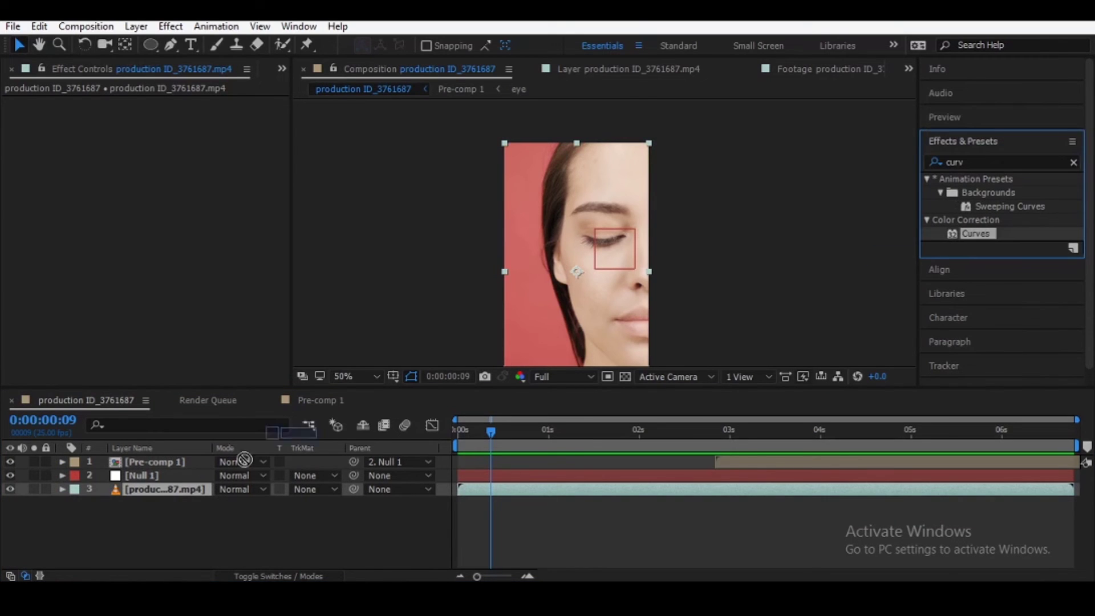
left_click_drag(138, 272, 153, 296)
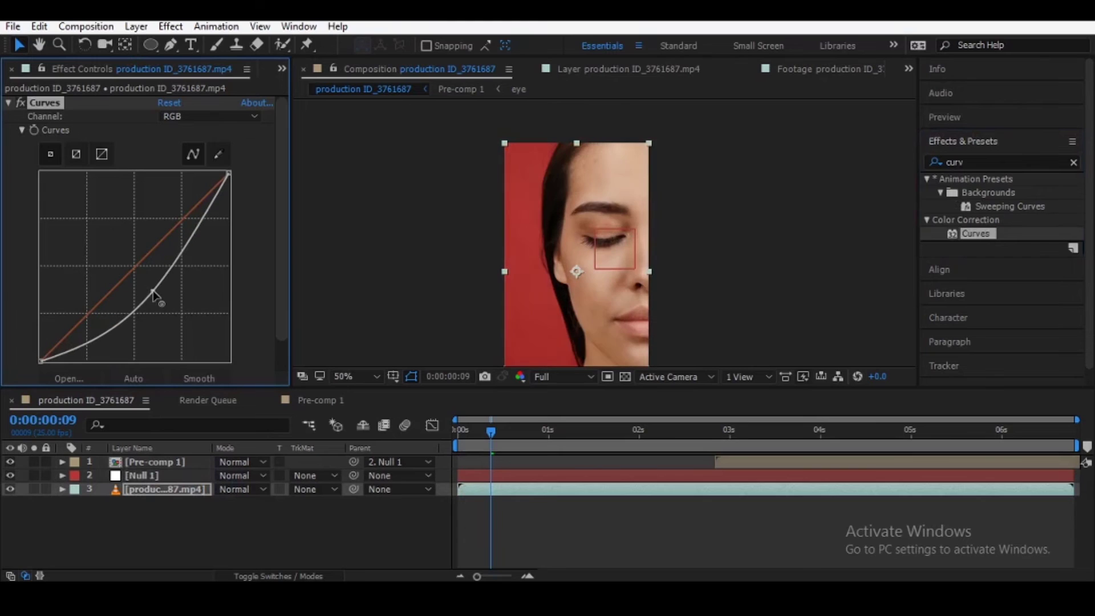
left_click(195, 119)
left_click(193, 150)
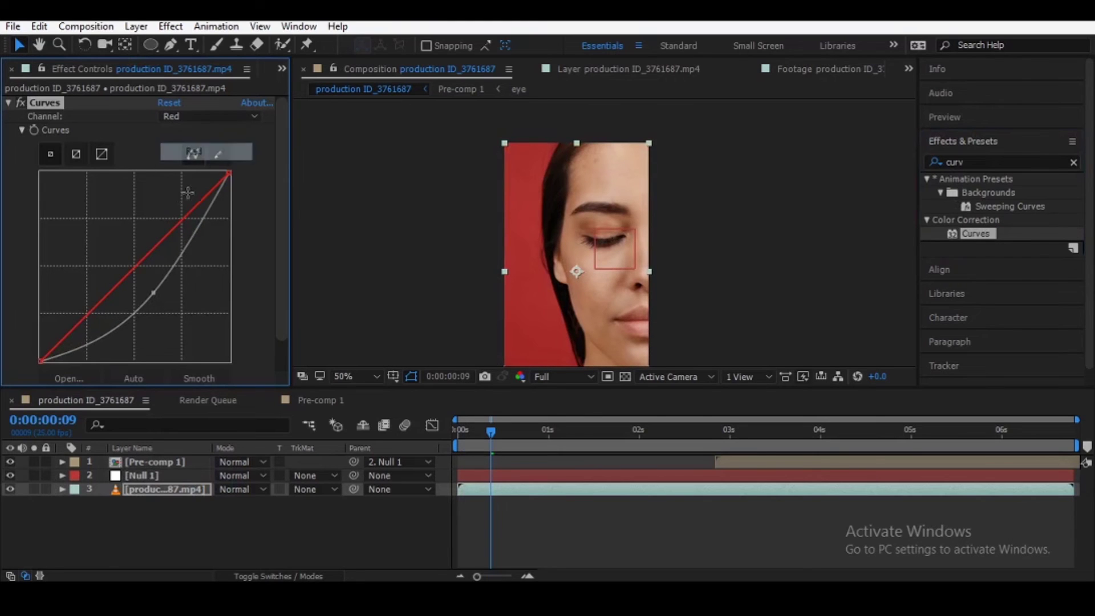
left_click_drag(135, 266, 150, 292)
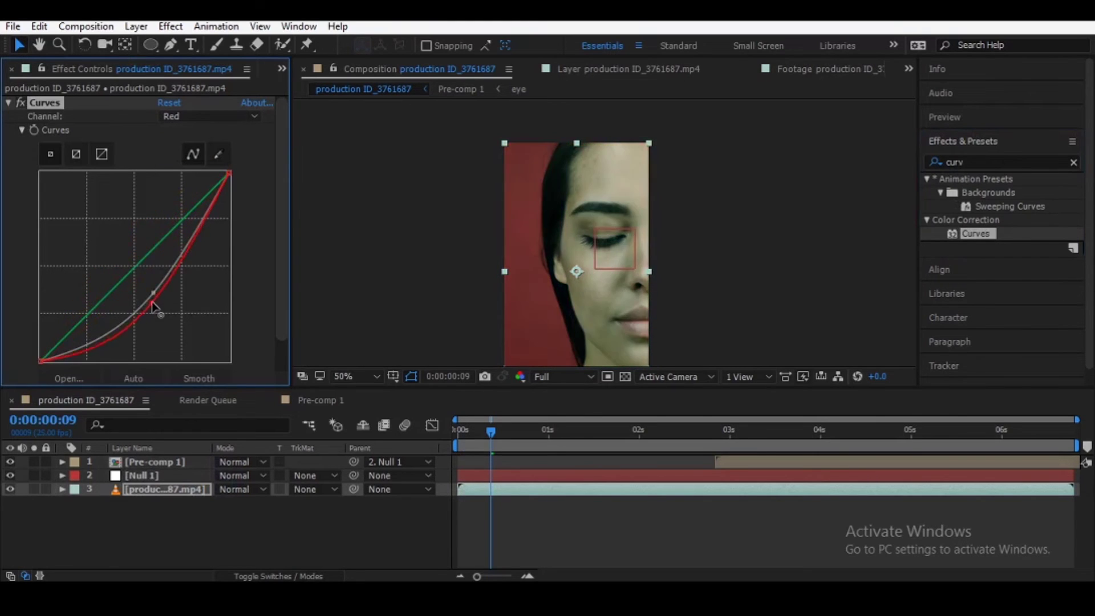
Nudge the Blue channel curve slightly and review the graded eye opening
left_click(203, 114)
left_click(196, 183)
mouse_move(135, 268)
left_mouse_down()
mouse_move(122, 244)
mouse_move(131, 269)
left_mouse_up()
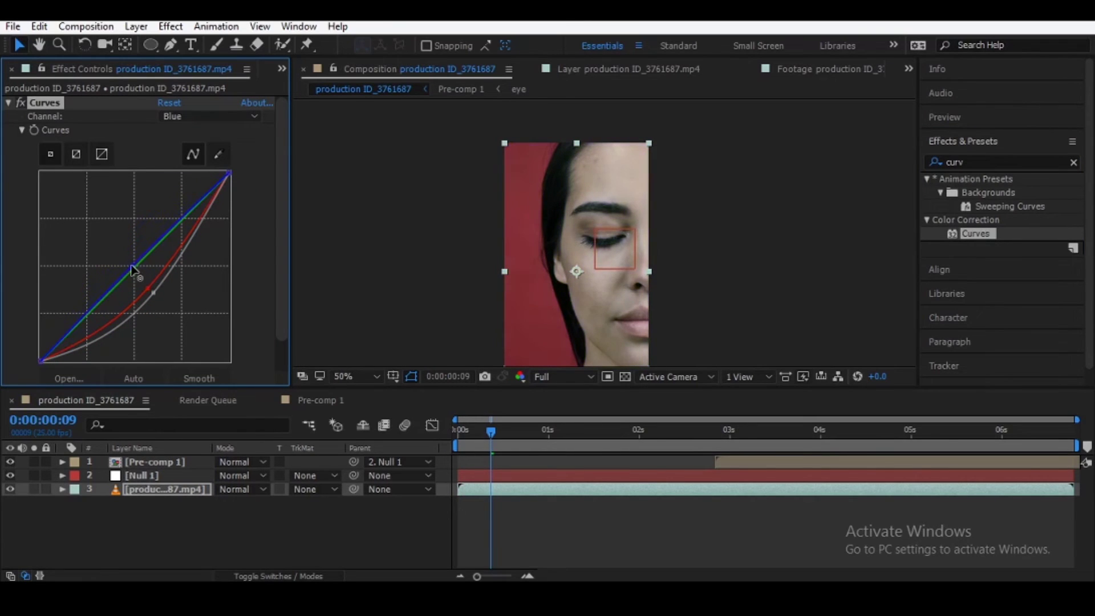
left_click(194, 115)
left_click(185, 134)
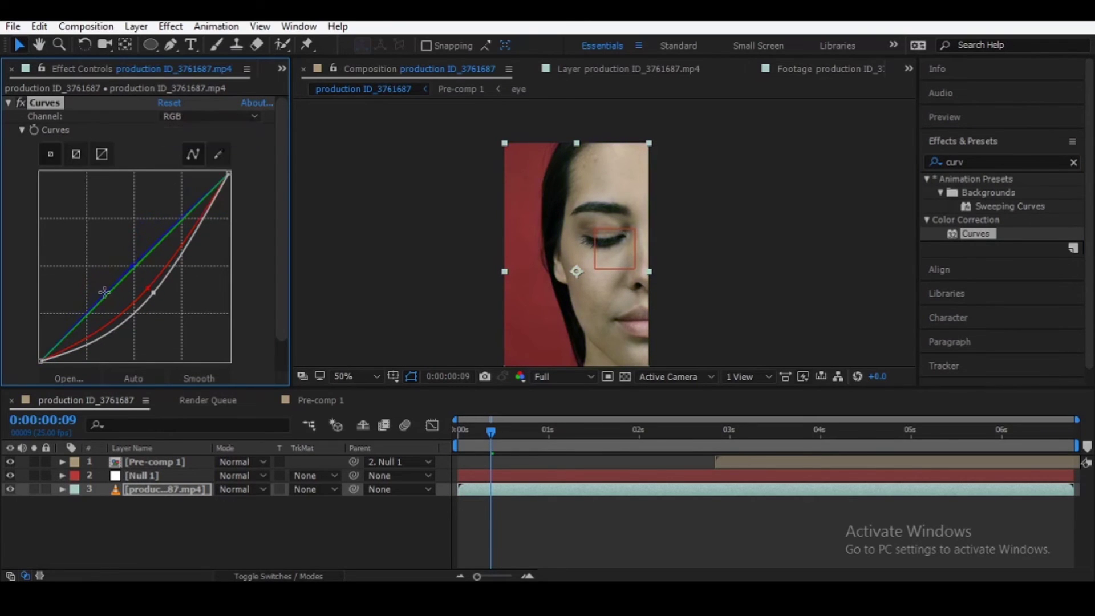
left_click_drag(94, 308, 148, 462)
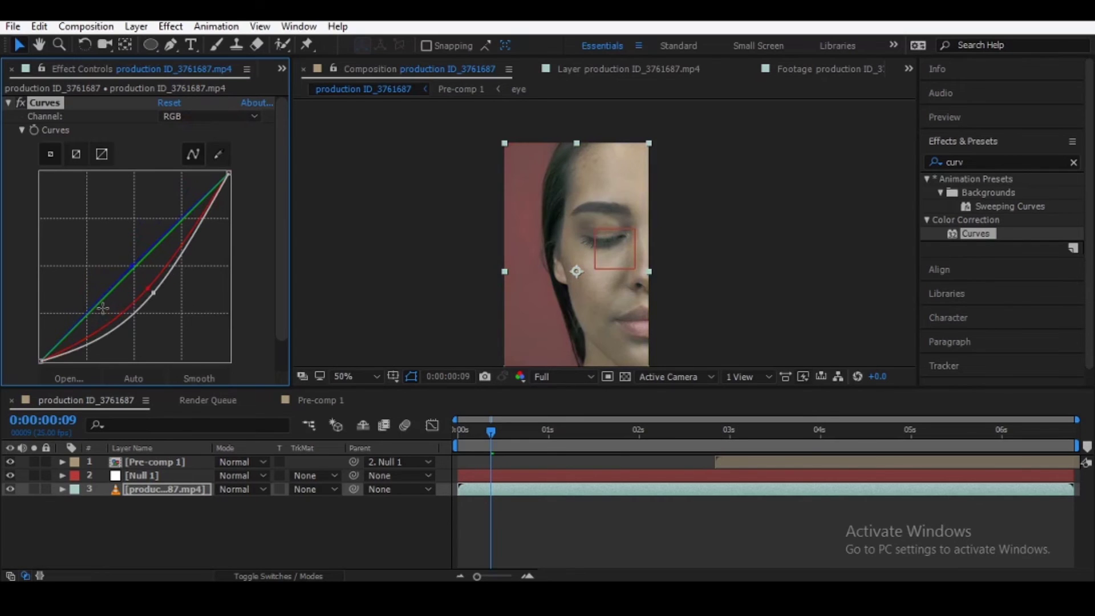
mouse_move(497, 427)
left_mouse_down()
mouse_move(855, 419)
mouse_move(637, 421)
left_mouse_up()
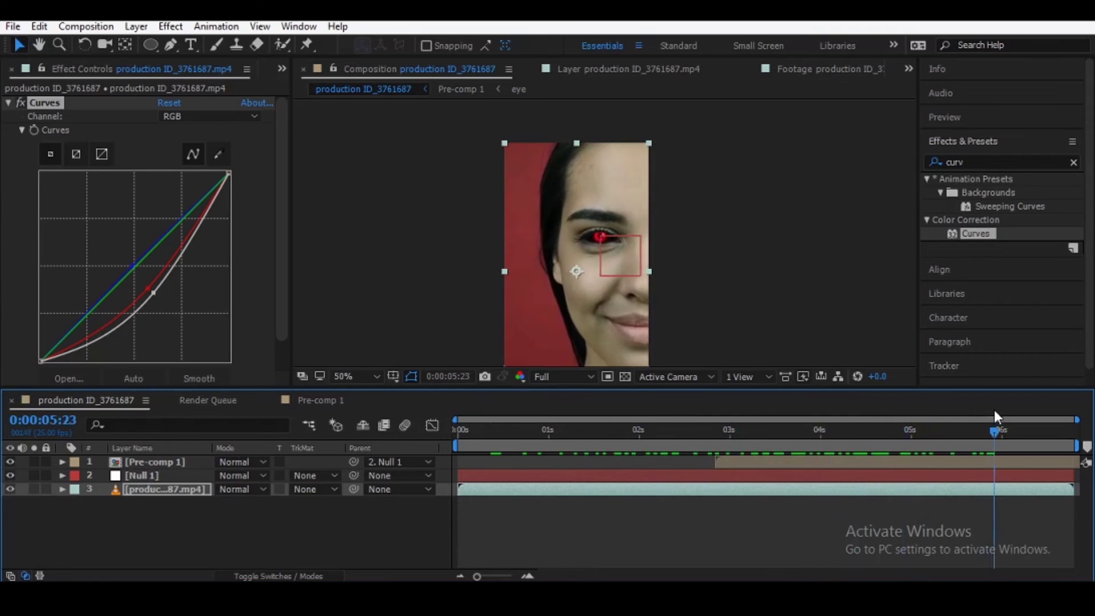
Add a new adjustment layer at 0:00:01:07, after cancelling an accidental solid
left_click_drag(621, 531, 574, 533)
right_click(116, 549)
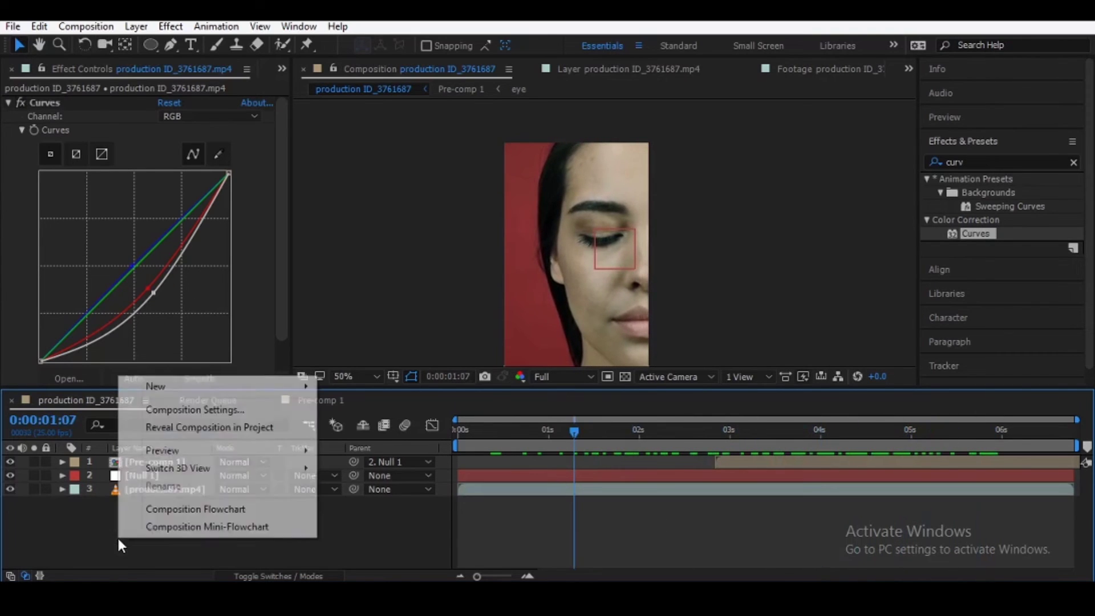
mouse_move(162, 393)
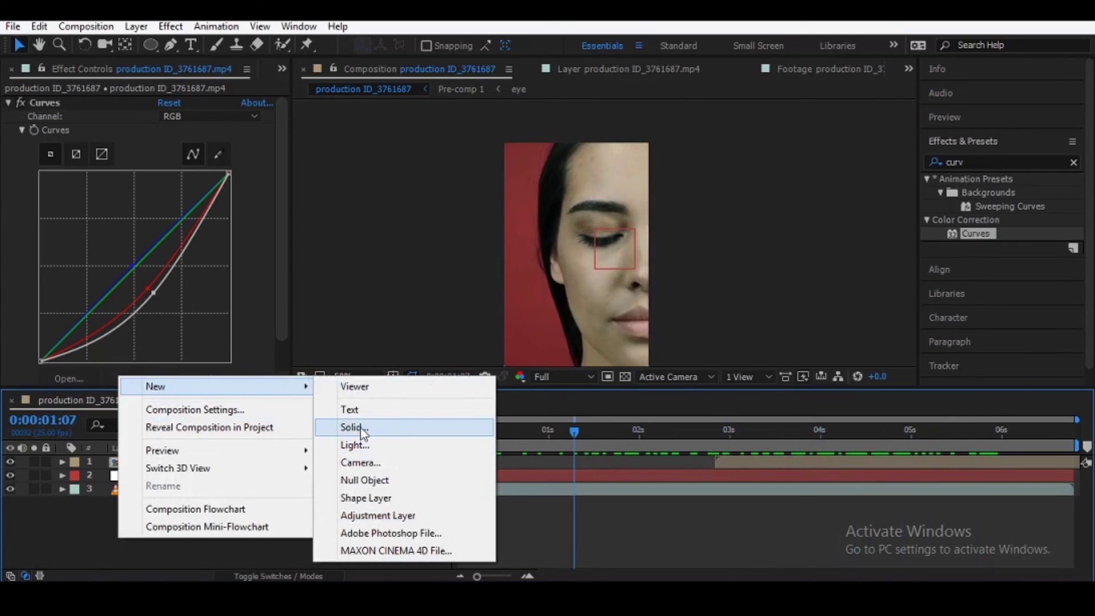
left_click(361, 429)
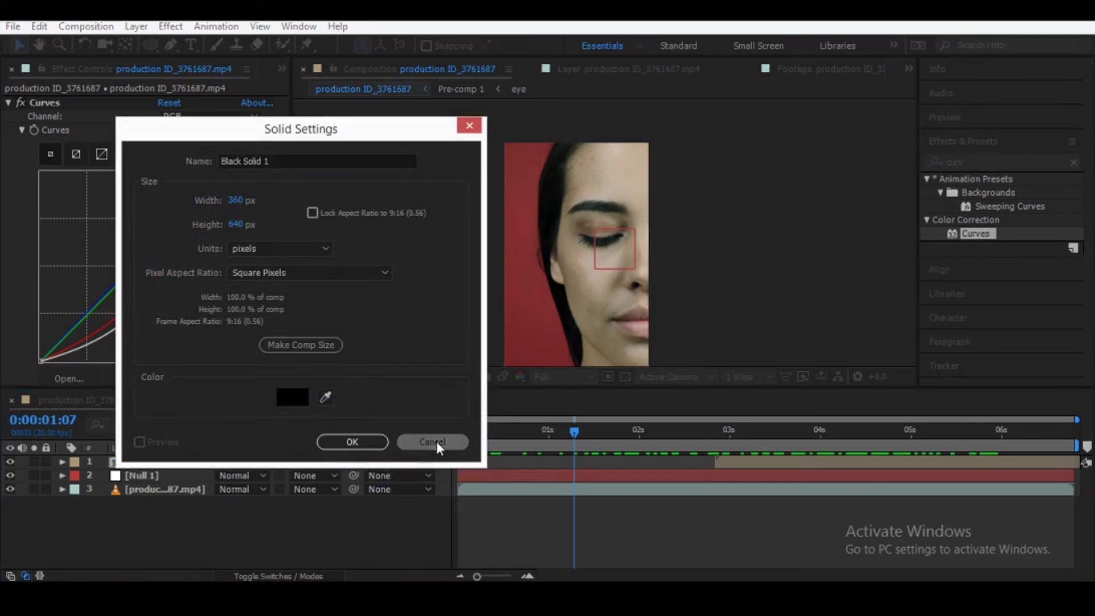
left_click(436, 443)
right_click(128, 543)
mouse_move(197, 398)
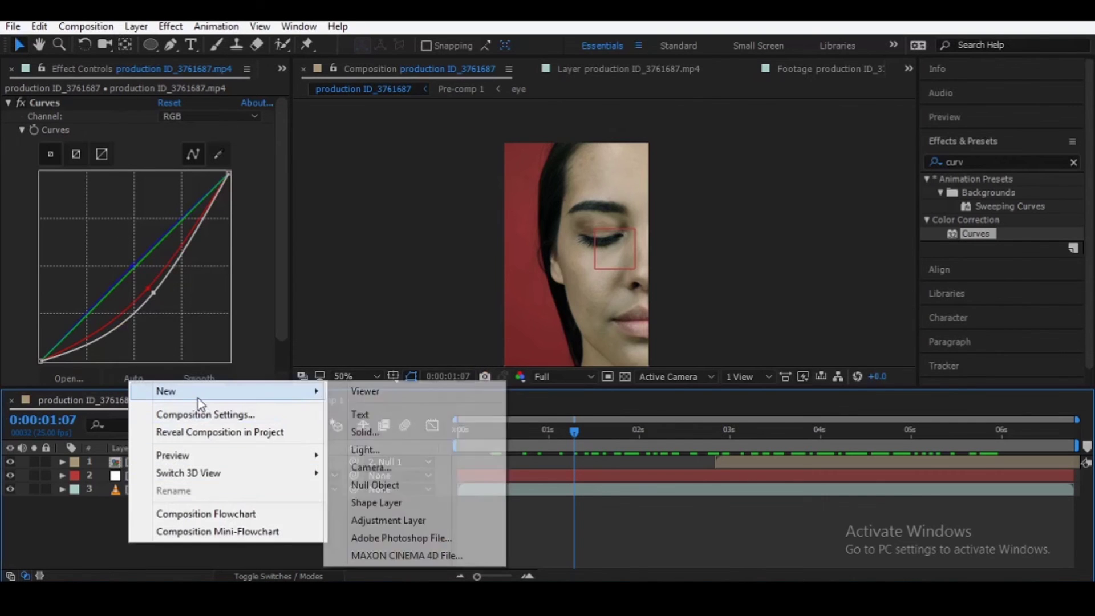
left_click(388, 520)
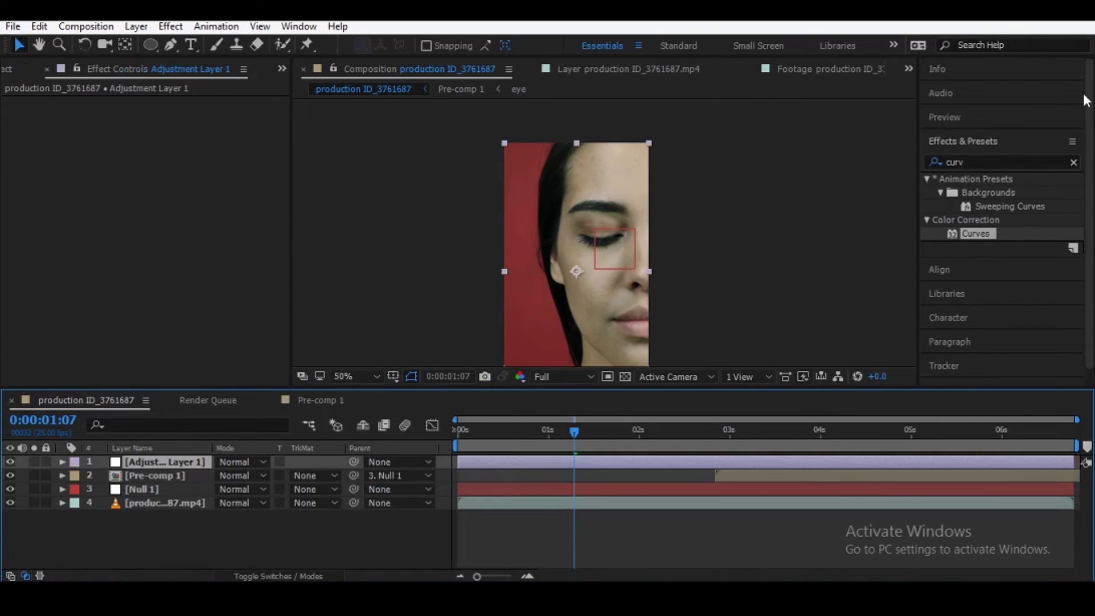
Apply CC Vignette to the adjustment layer, centred on the eye
left_click(1009, 161)
type("vig")
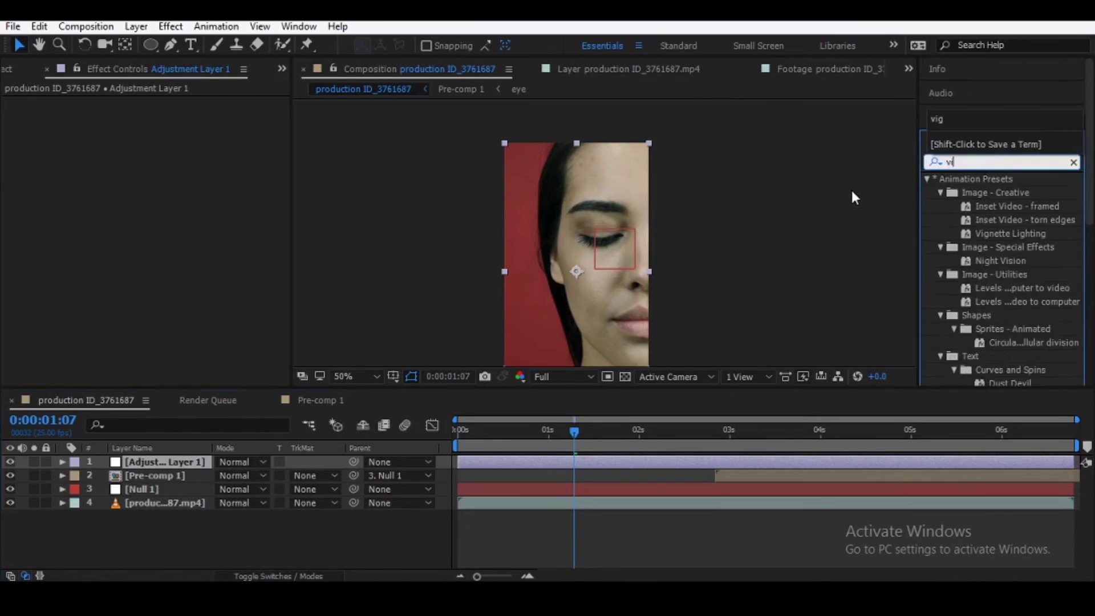
left_click_drag(986, 232, 172, 460)
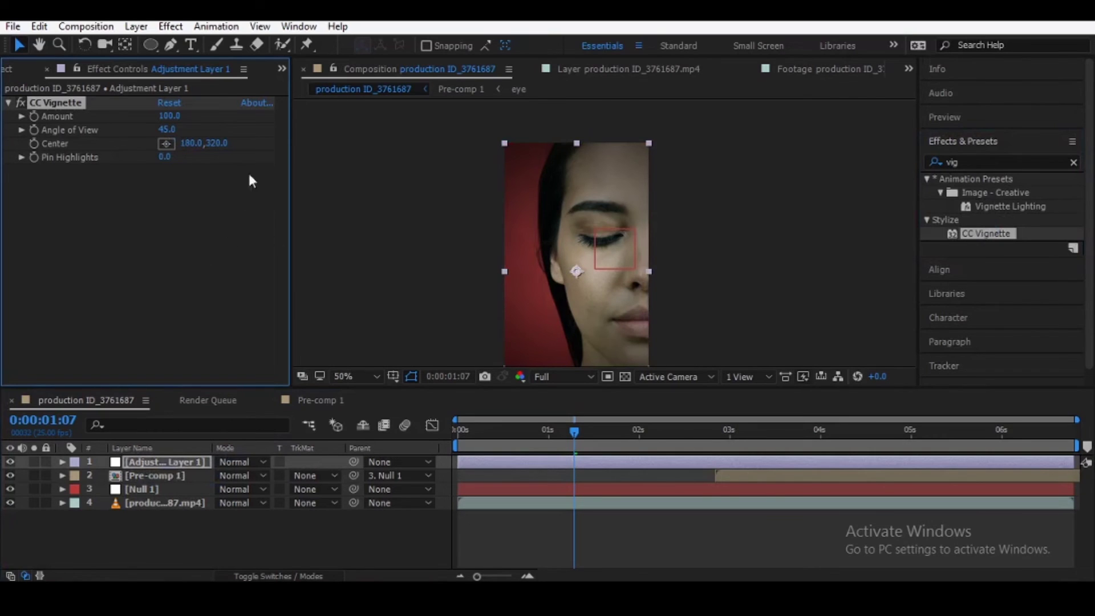
left_click(172, 143)
left_click(603, 236)
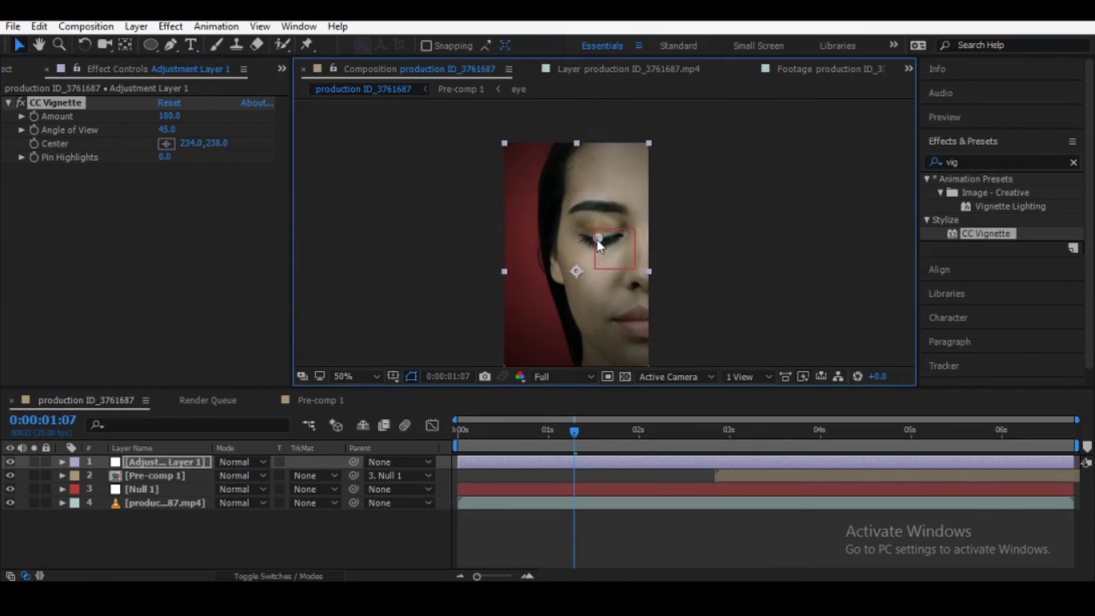
mouse_move(491, 433)
left_mouse_down()
mouse_move(738, 452)
mouse_move(697, 454)
left_mouse_up()
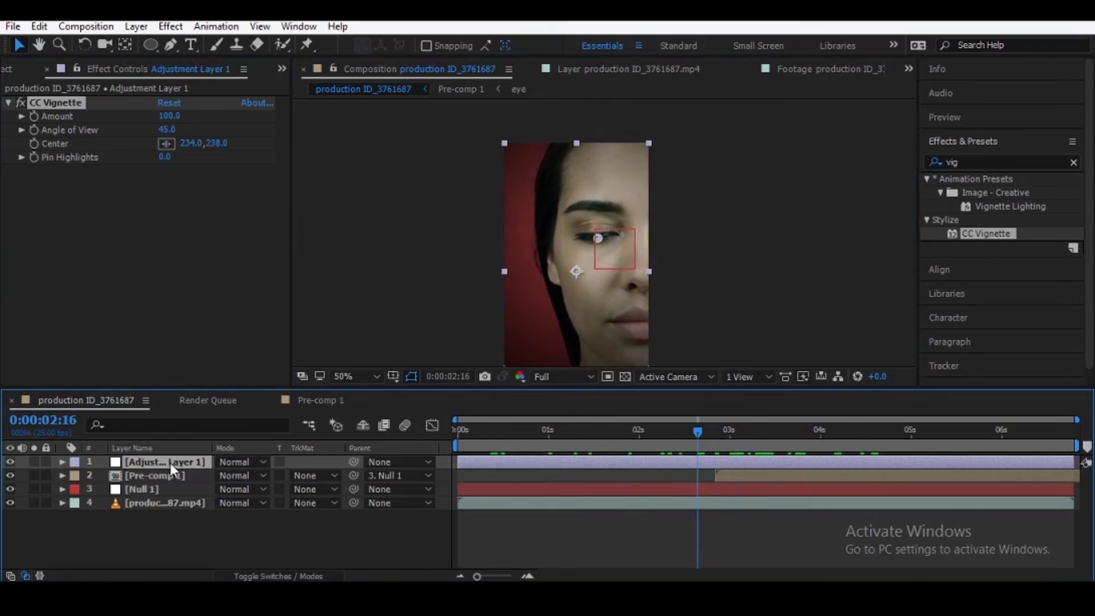
Duplicate the adjustment layer and place the copy just above the footage layer
left_click(62, 85)
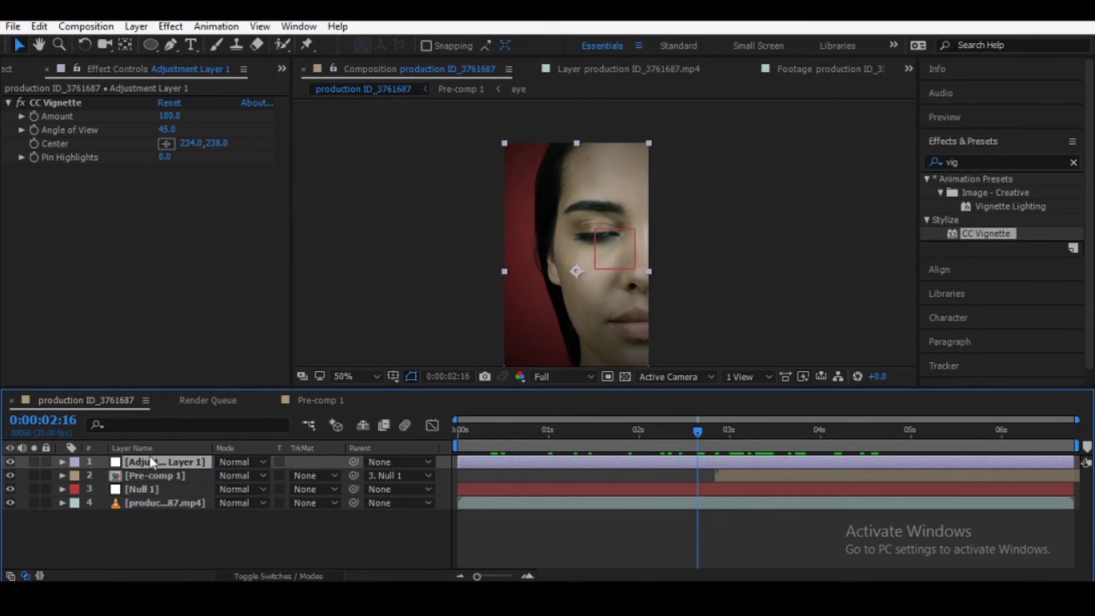
key("ctrl+d")
left_click_drag(160, 460, 149, 509)
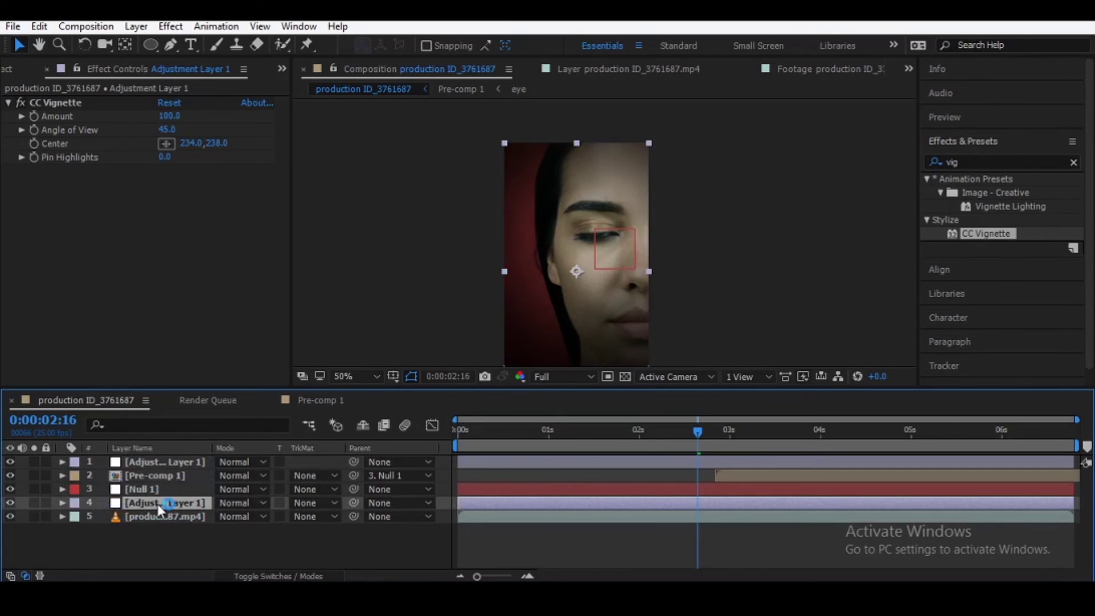
left_click(44, 99)
Delete the copy's vignette and apply RG Magic Bullet Looks to it instead
key("Delete")
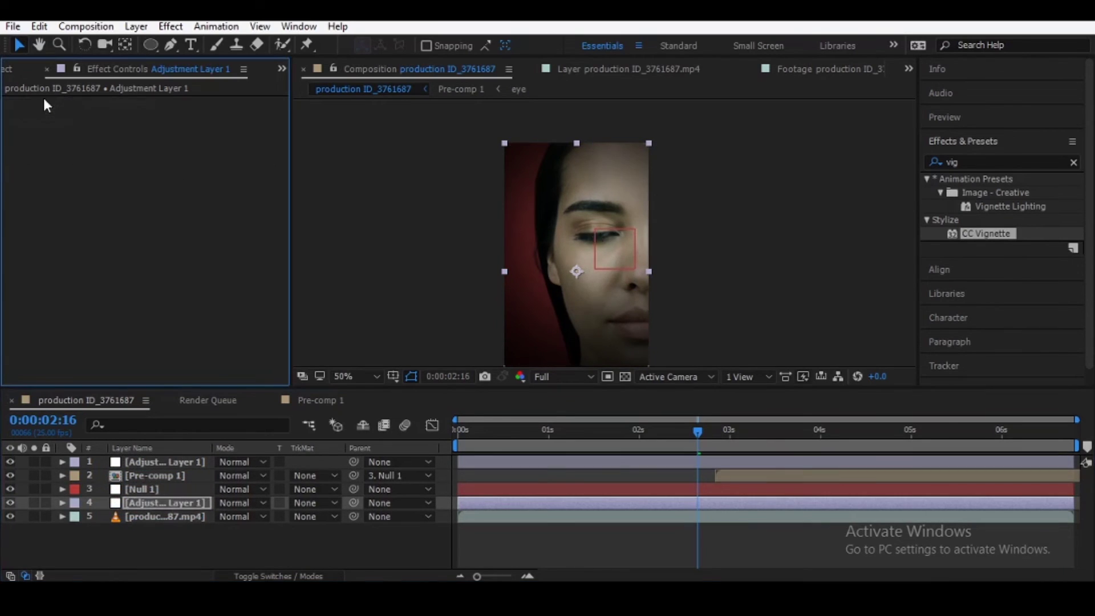
left_click(171, 27)
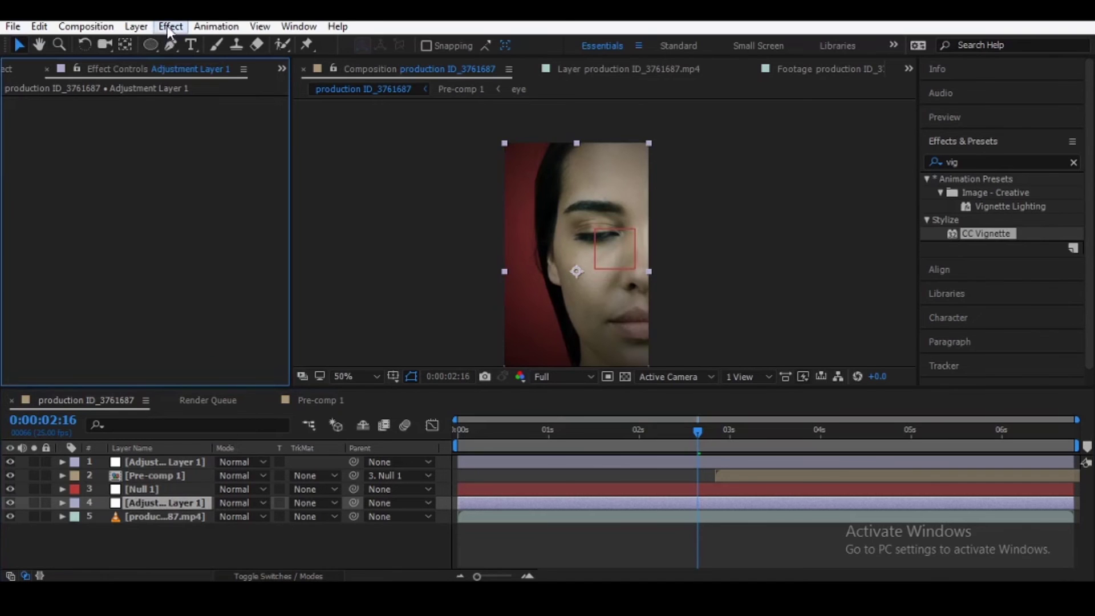
mouse_move(220, 376)
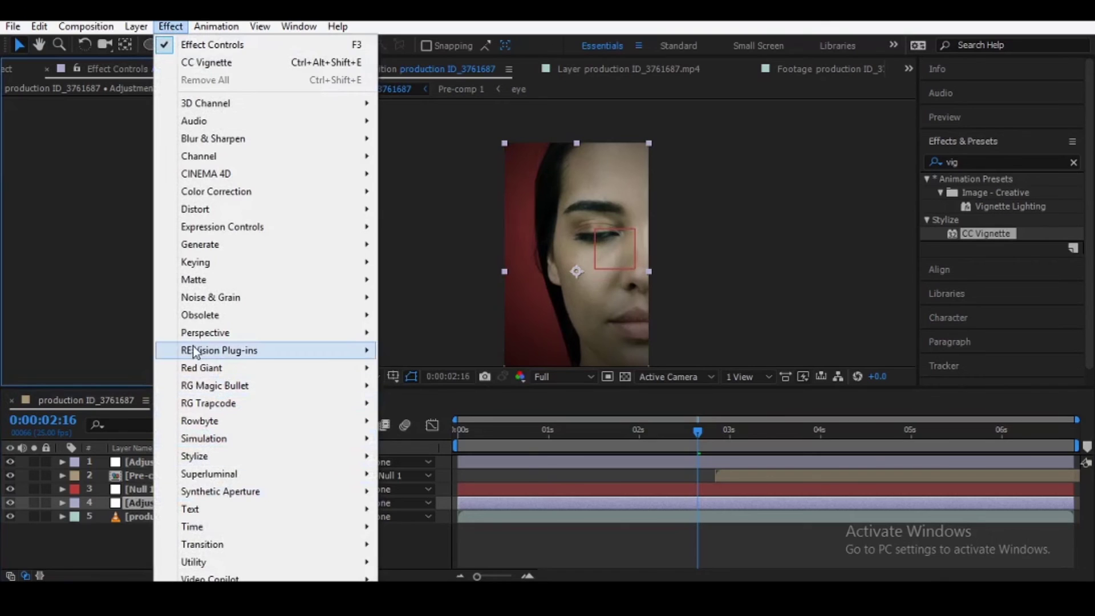
mouse_move(194, 340)
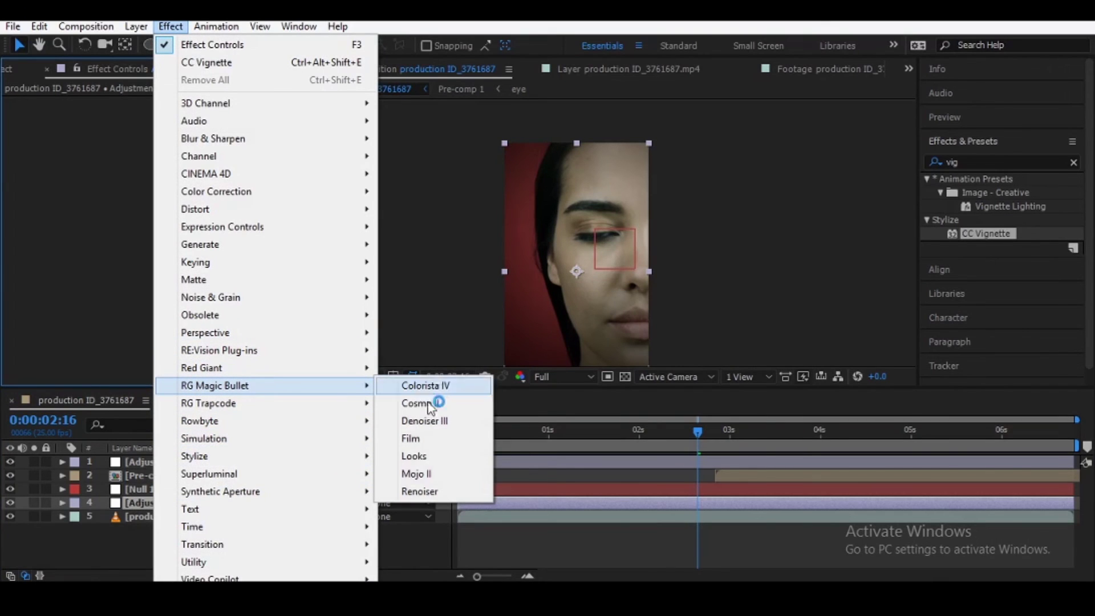
left_click(405, 458)
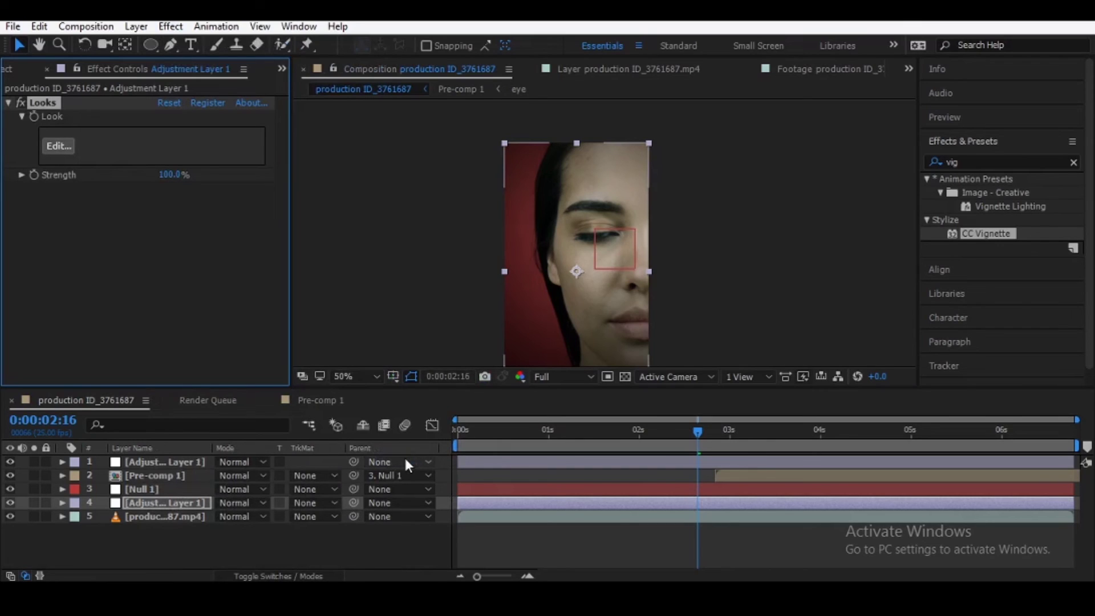
Grade the lower adjustment layer with the Too Many SEATACs look in Magic Bullet Looks
left_click(62, 146)
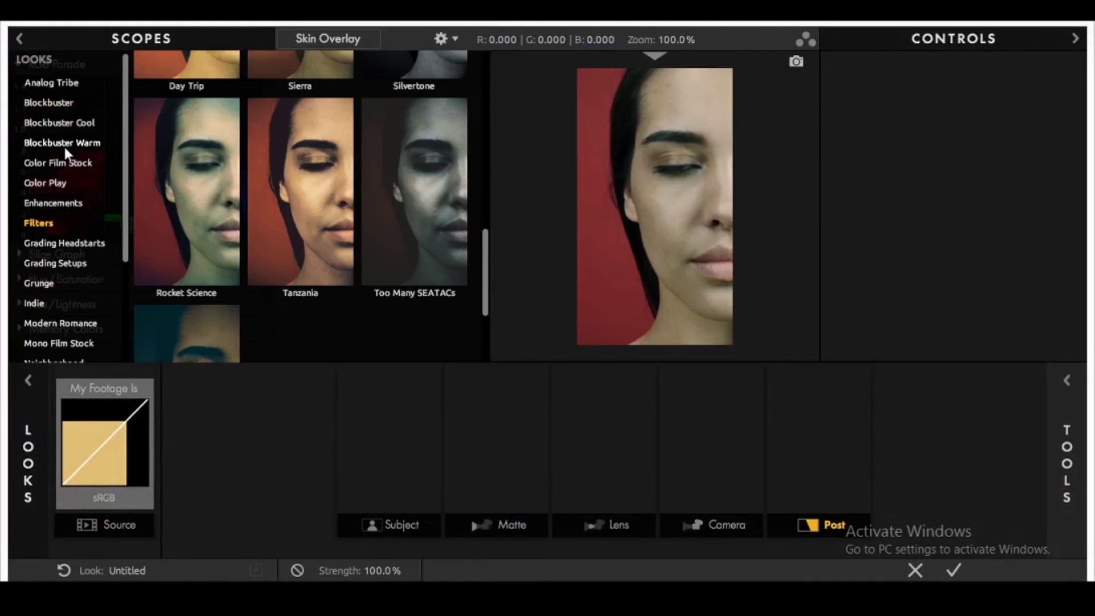
left_click(419, 222)
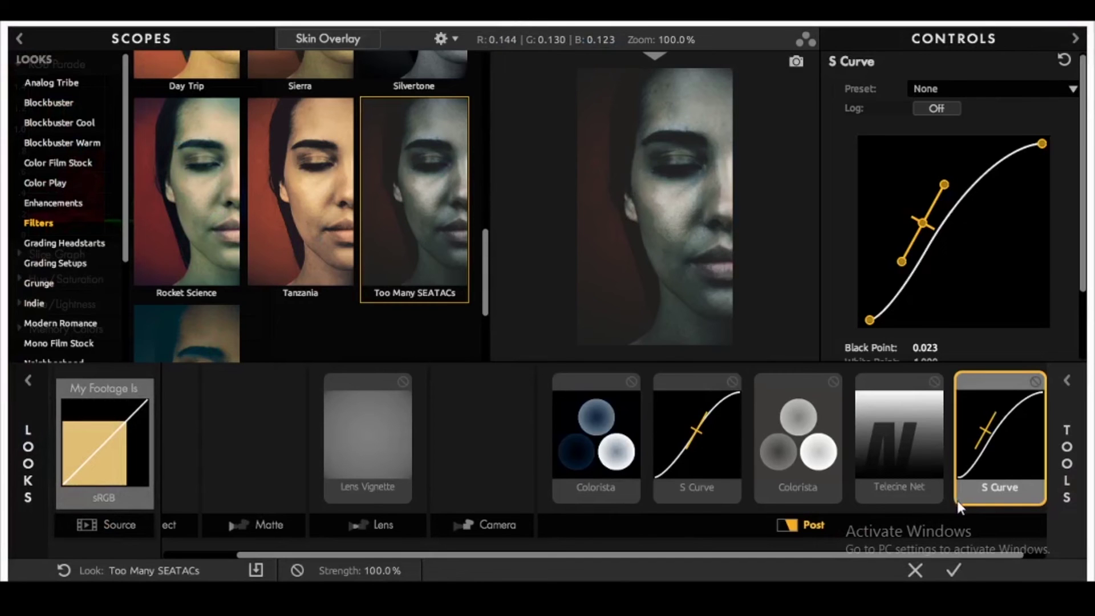
left_click(949, 568)
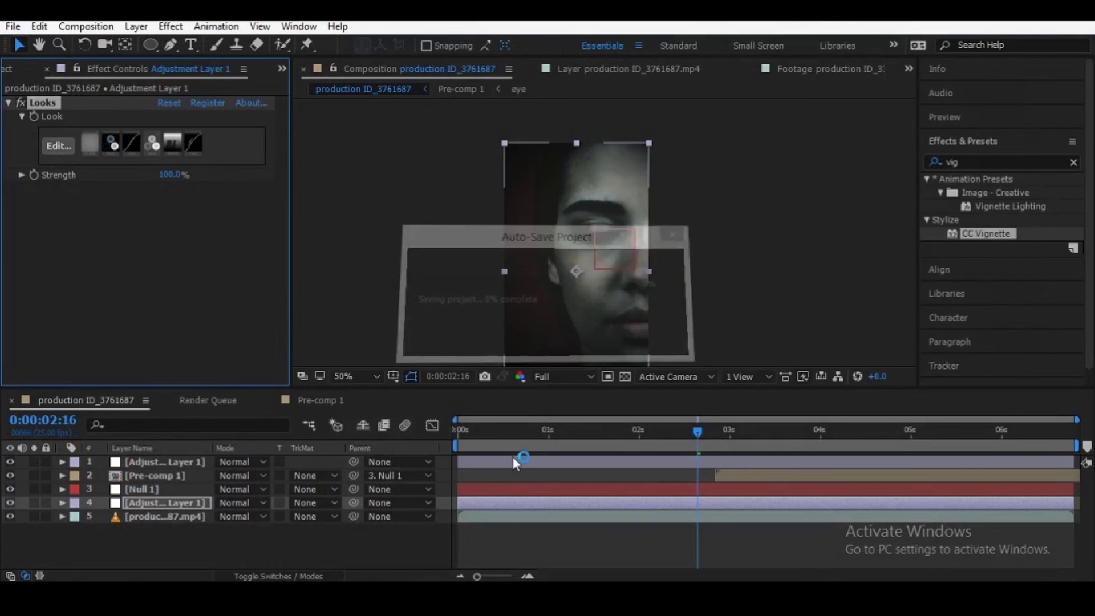
Preview the graded clip and move the Looks adjustment layer to the top of the stack
key("space")
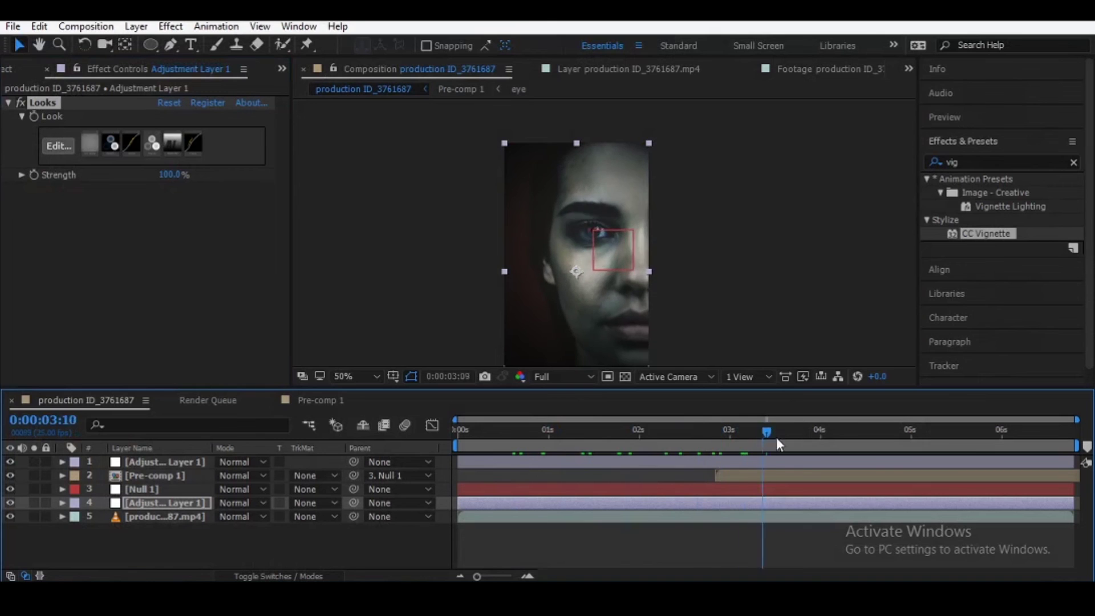
mouse_move(970, 423)
left_mouse_down()
mouse_move(771, 460)
mouse_move(1028, 436)
left_mouse_up()
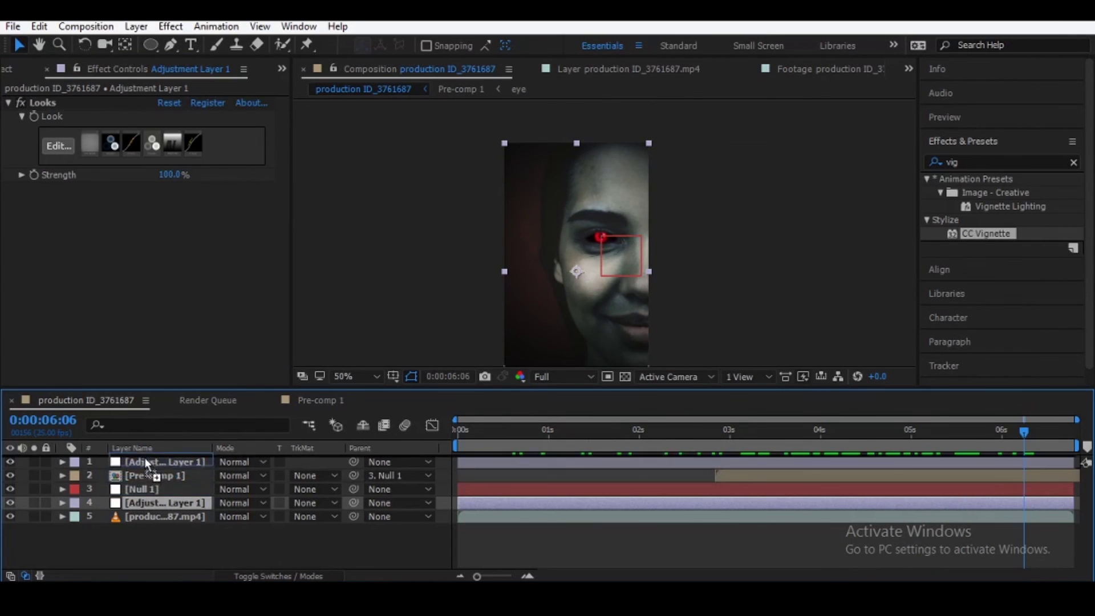
left_click_drag(144, 501, 144, 457)
Lower the Looks strength to 52% and scrub through the clip to check the grade
key("comma")
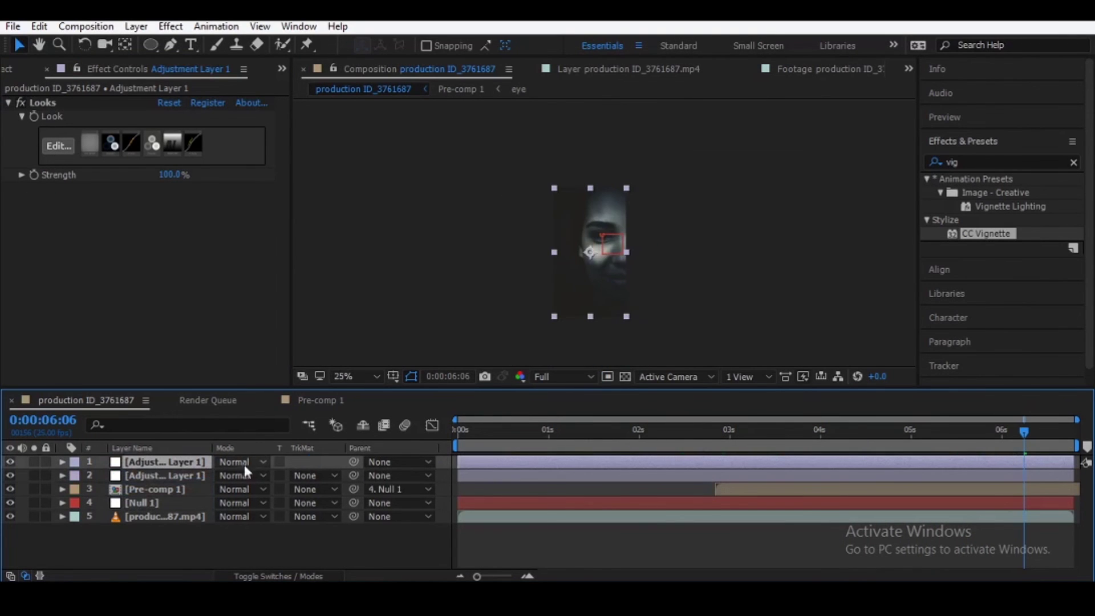
left_click_drag(169, 178, 154, 198)
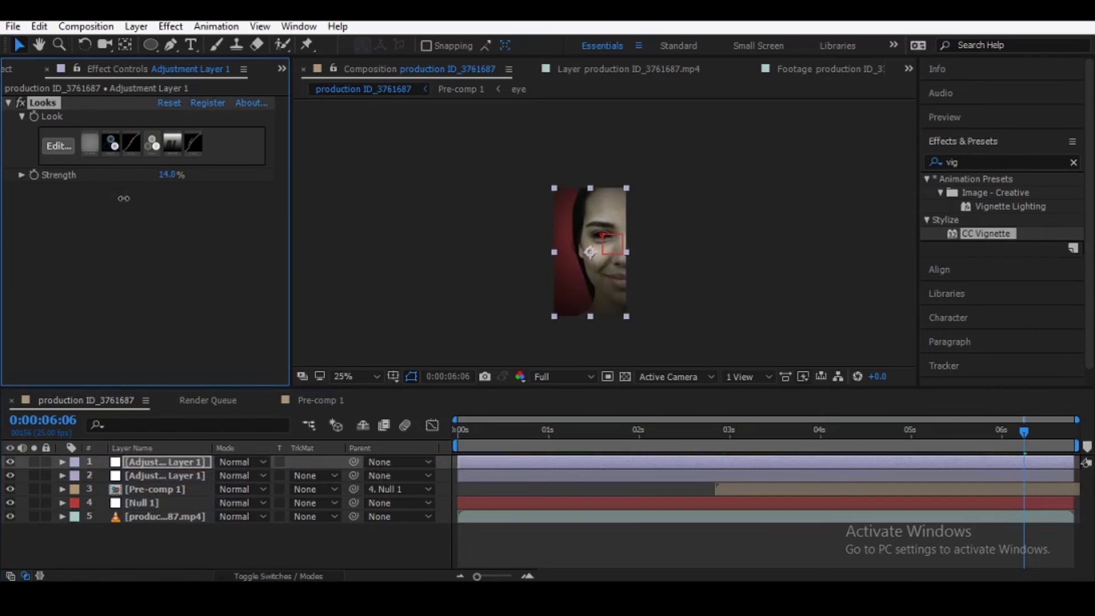
key("period")
mouse_move(521, 427)
left_mouse_down()
mouse_move(917, 422)
mouse_move(705, 487)
left_mouse_up()
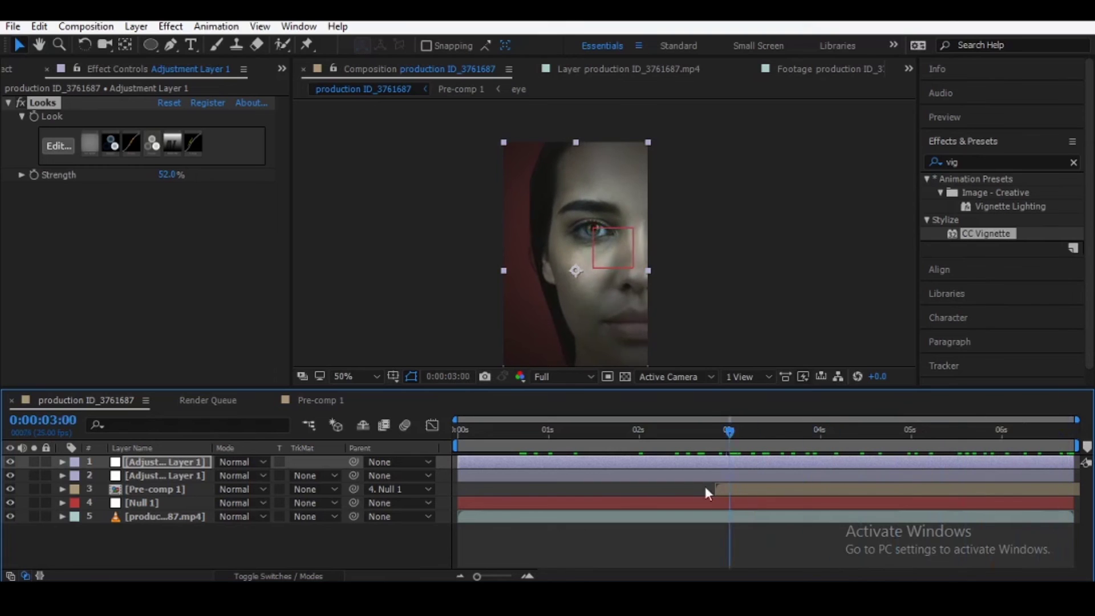
left_click(186, 463)
left_click(970, 163)
Add a Curves effect to Adjustment Layer 1 and pull the curve midpoint down
double_click(1003, 162)
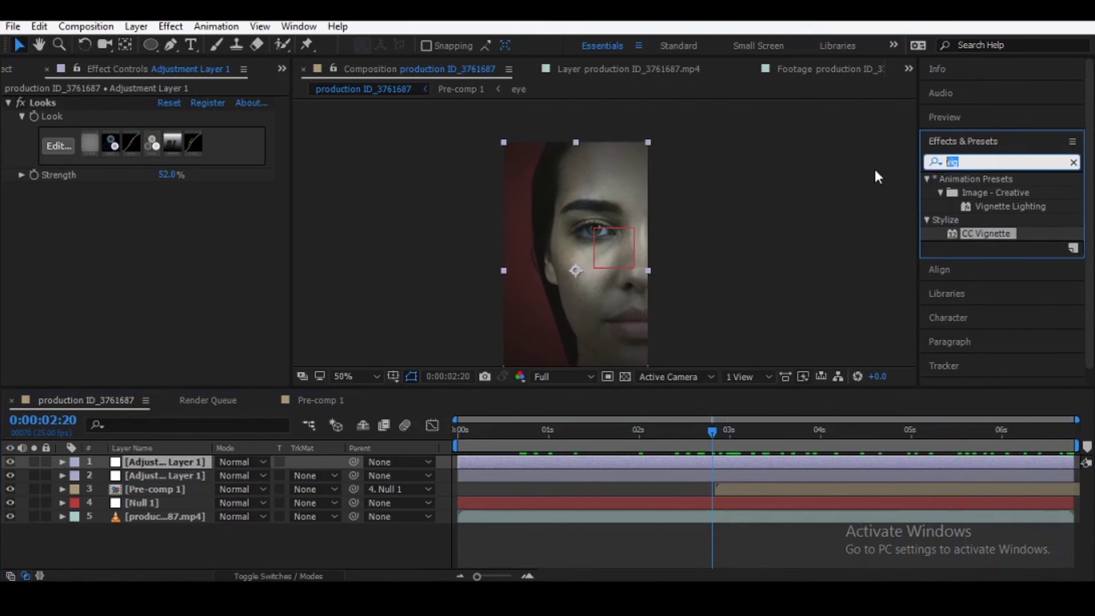
type("cur")
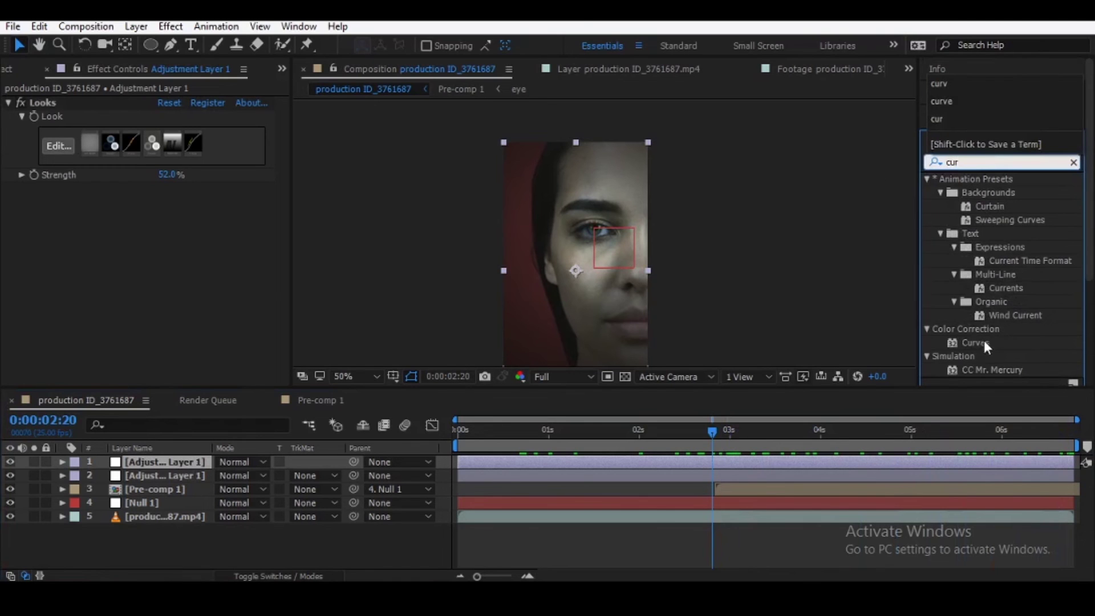
left_click_drag(976, 342, 190, 297)
mouse_move(135, 266)
left_mouse_down()
mouse_move(151, 291)
mouse_move(141, 274)
left_mouse_up()
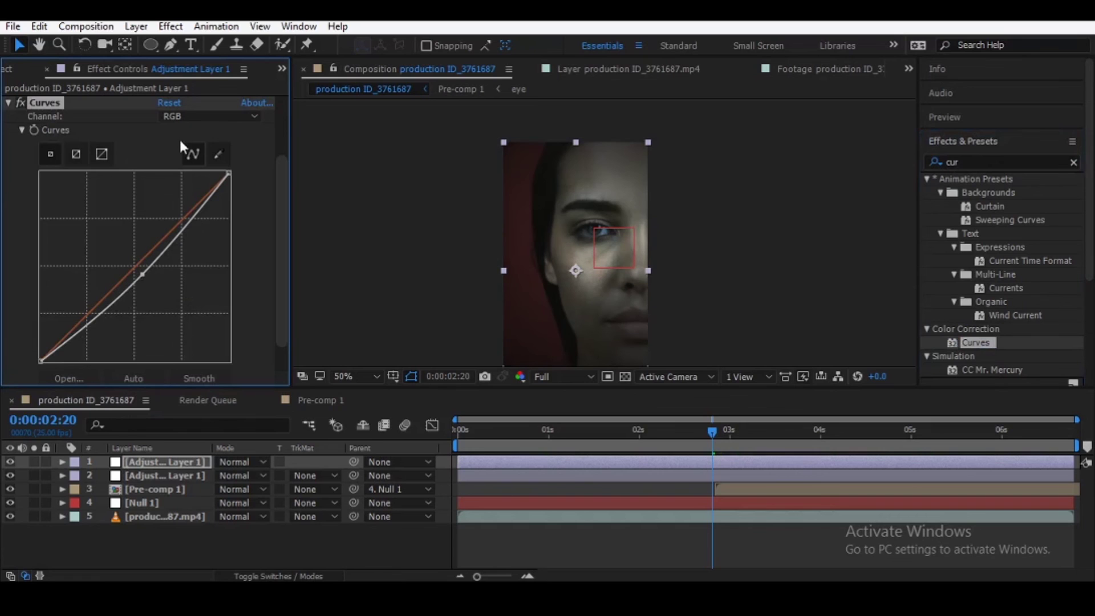
Preview the darkened grade with the viewer set back to 50%
key("space")
key("comma")
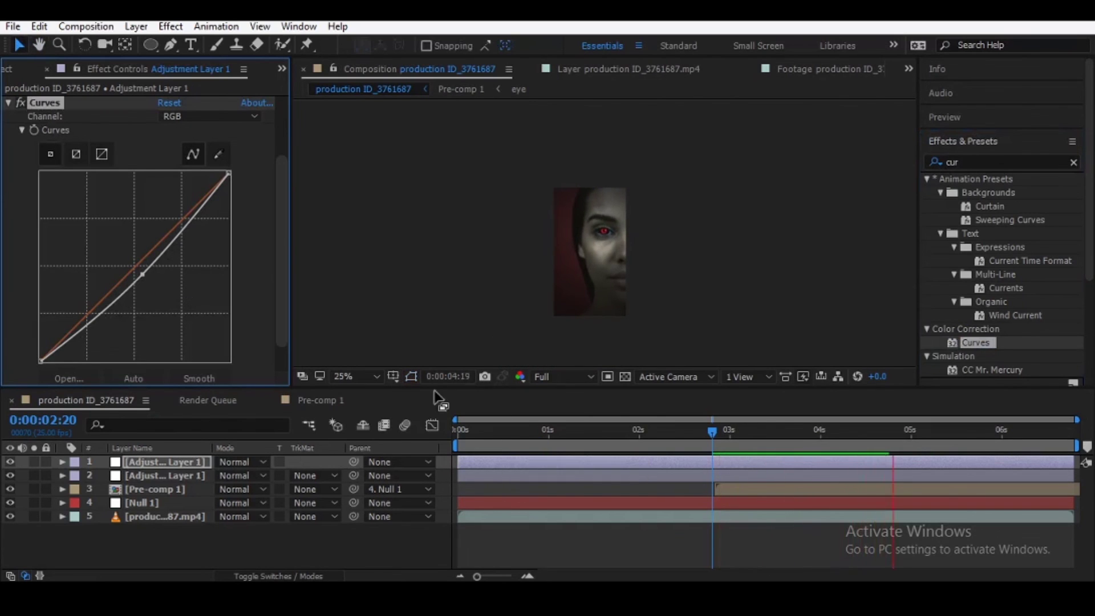
left_click(376, 376)
left_click(372, 106)
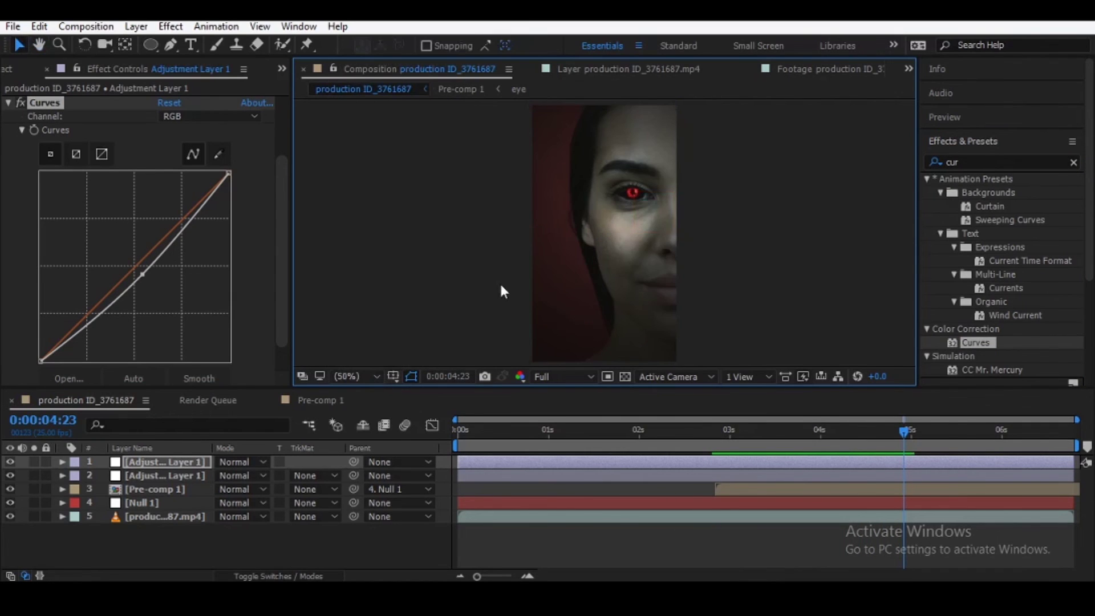
key("space")
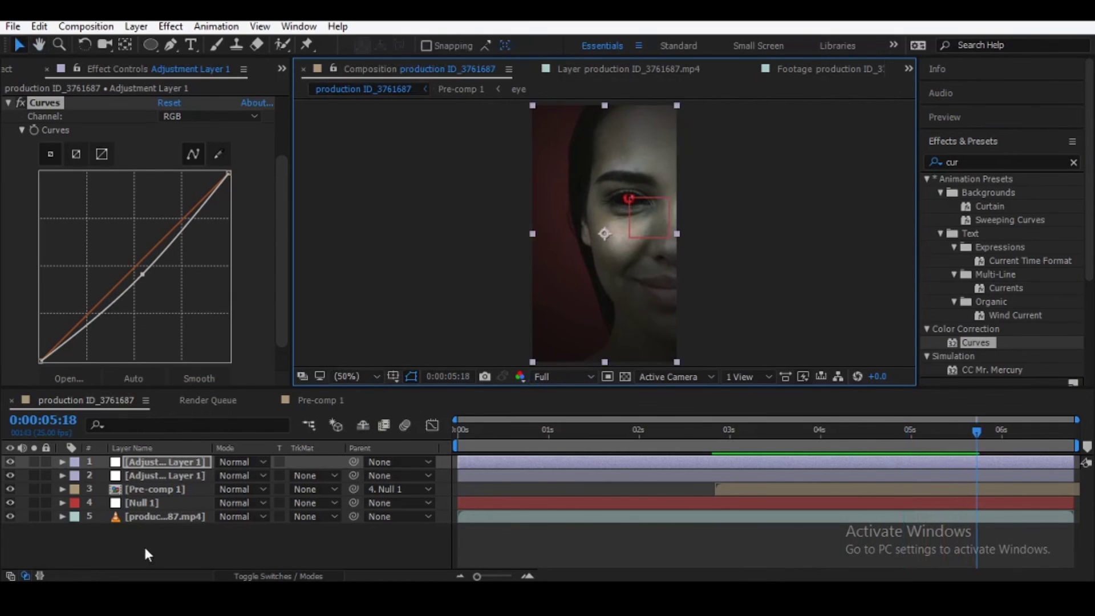
left_click(8, 103)
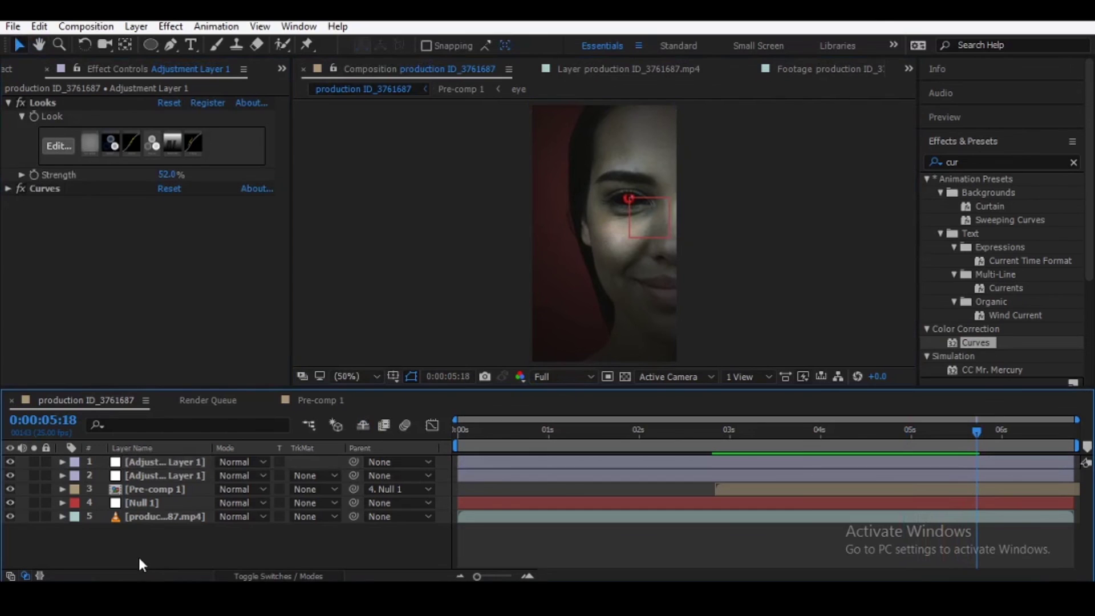
Apply the -Twitch- Bad Film Gate animation preset to Adjustment Layer 1
right_click(139, 557)
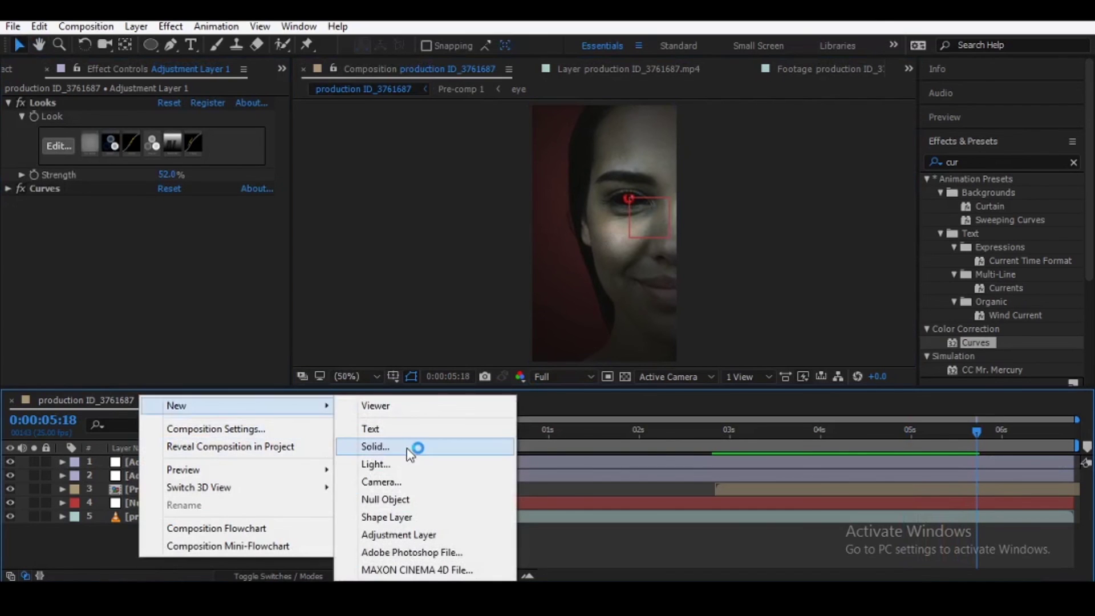
left_click(122, 461)
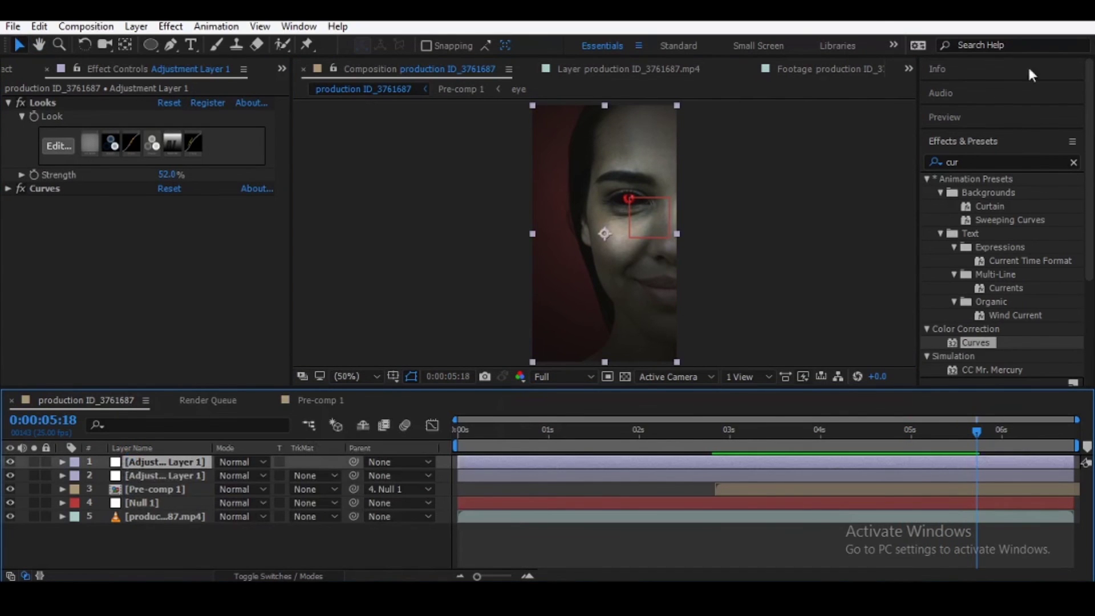
left_click(961, 163)
left_click(926, 179)
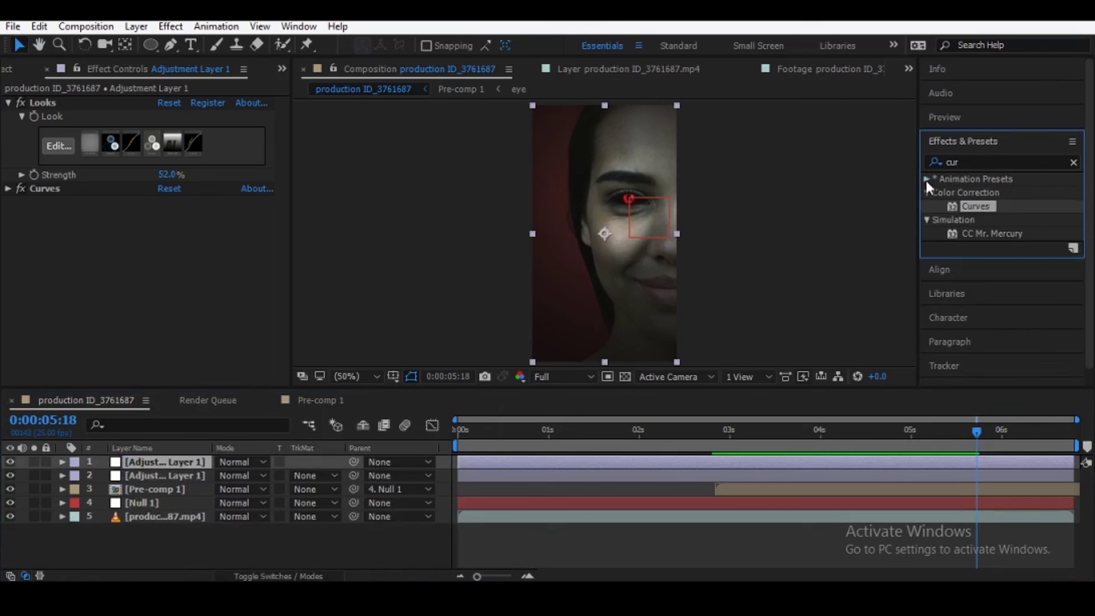
left_click(1073, 162)
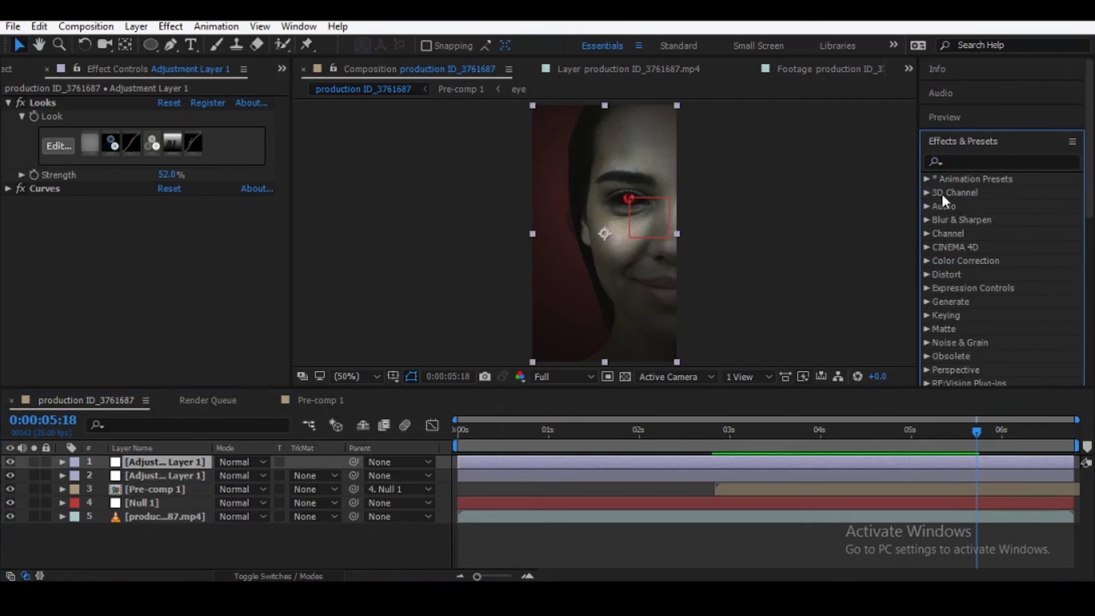
left_click(927, 179)
left_click(939, 193)
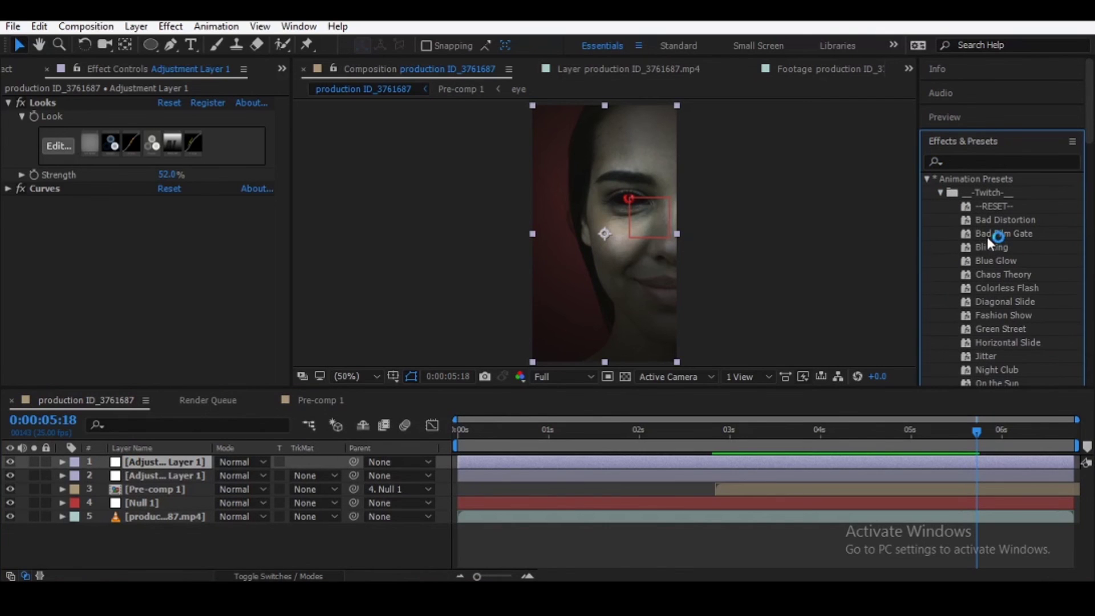
left_click_drag(987, 234, 574, 353)
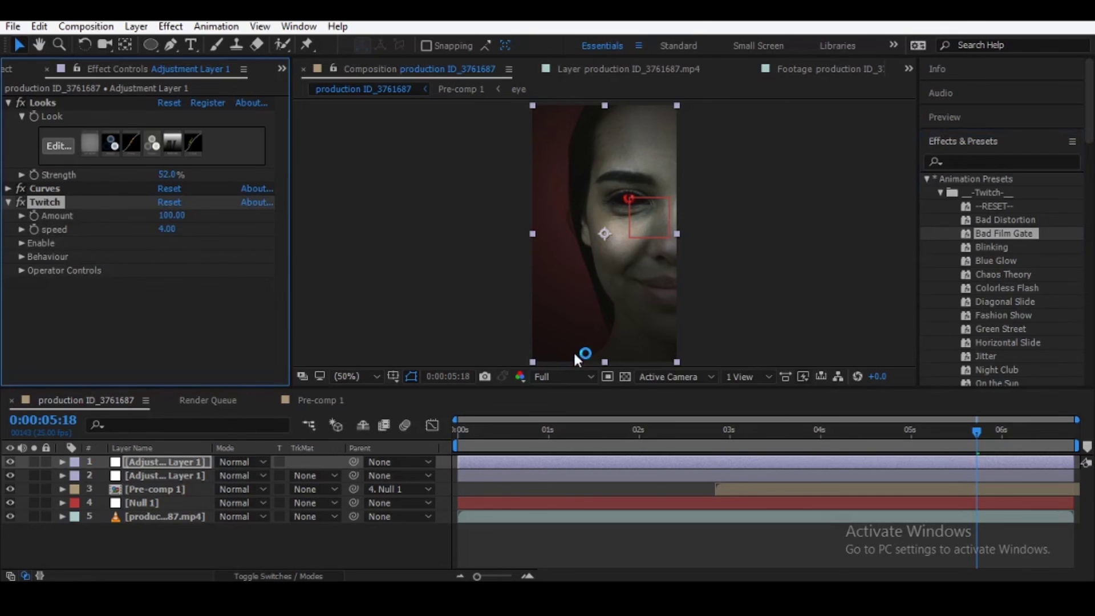
Save the project and scrub to an early frame to check the glitch
key("ctrl+s")
key("h")
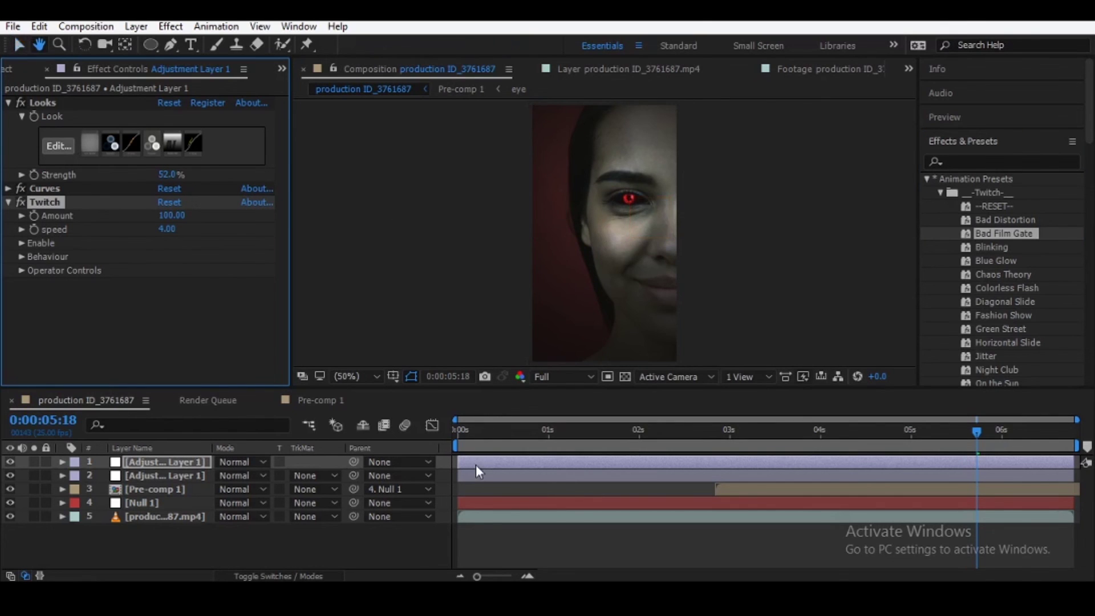
key("v")
mouse_move(521, 443)
left_mouse_down()
mouse_move(501, 440)
mouse_move(527, 442)
left_mouse_up()
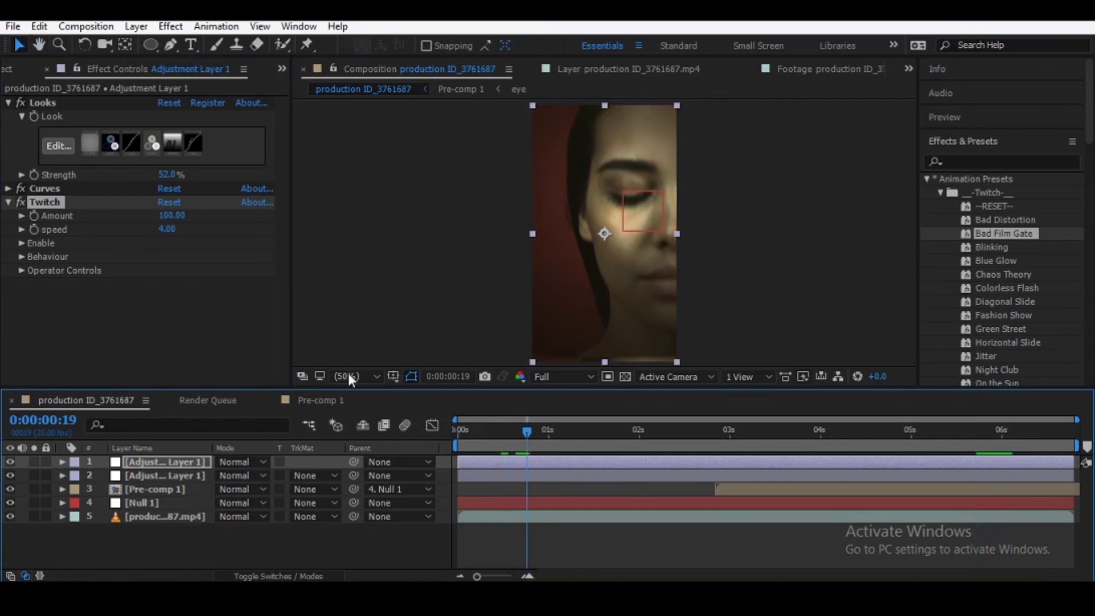
Set the Twitch Slide Amount to 10
left_click(22, 270)
left_click(35, 338)
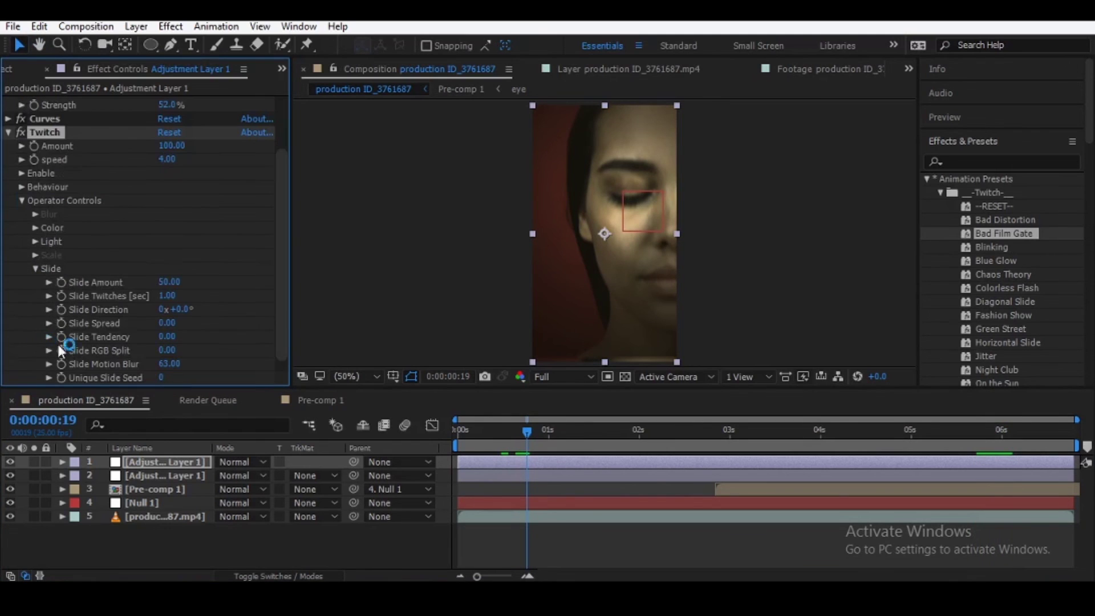
left_click(168, 283)
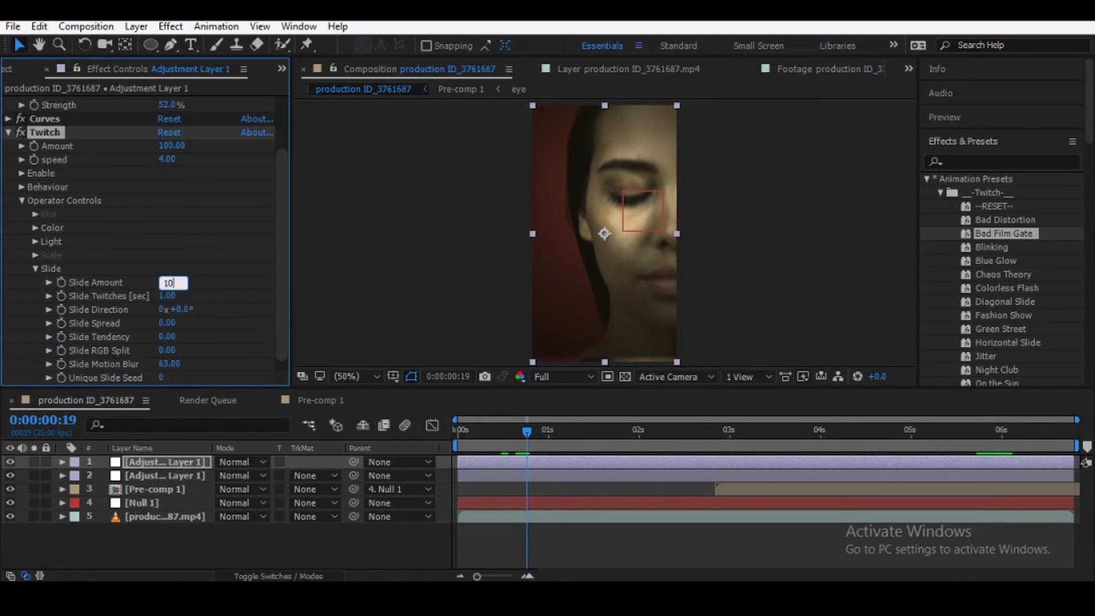
key("Return")
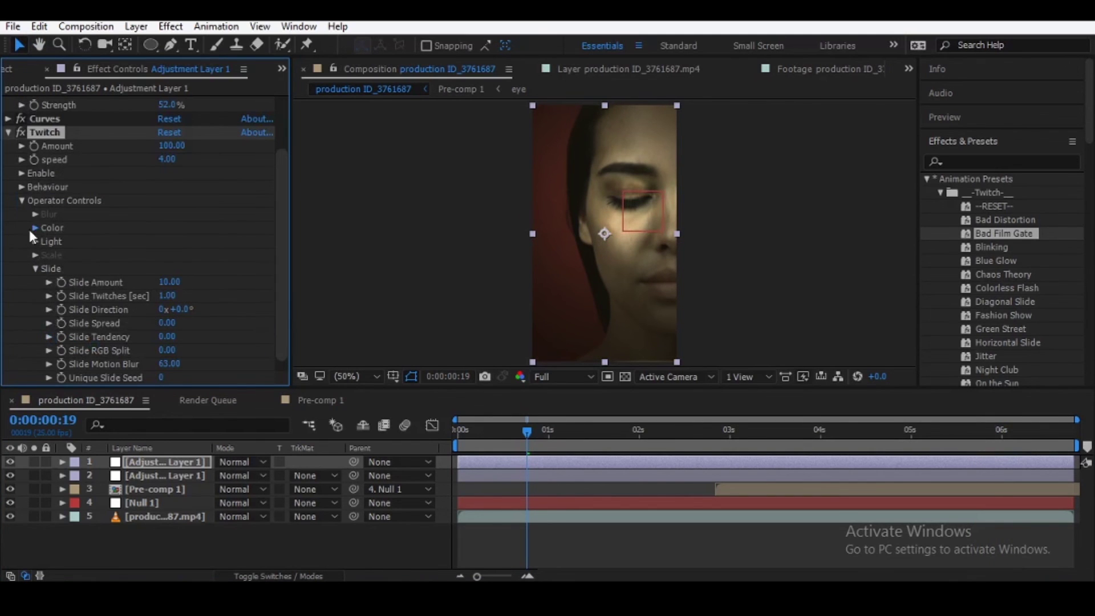
Set the Twitch Colorize colour to a bright cyan, #00FFFC
left_click(31, 228)
left_click(155, 262)
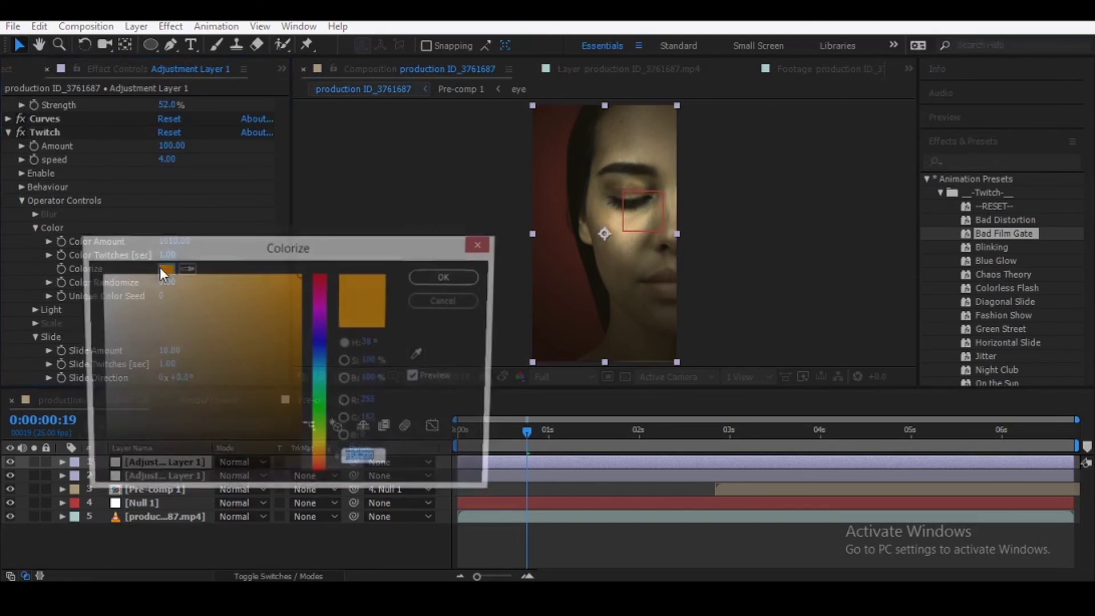
left_click(320, 376)
left_click(295, 329)
left_click_drag(303, 298, 326, 279)
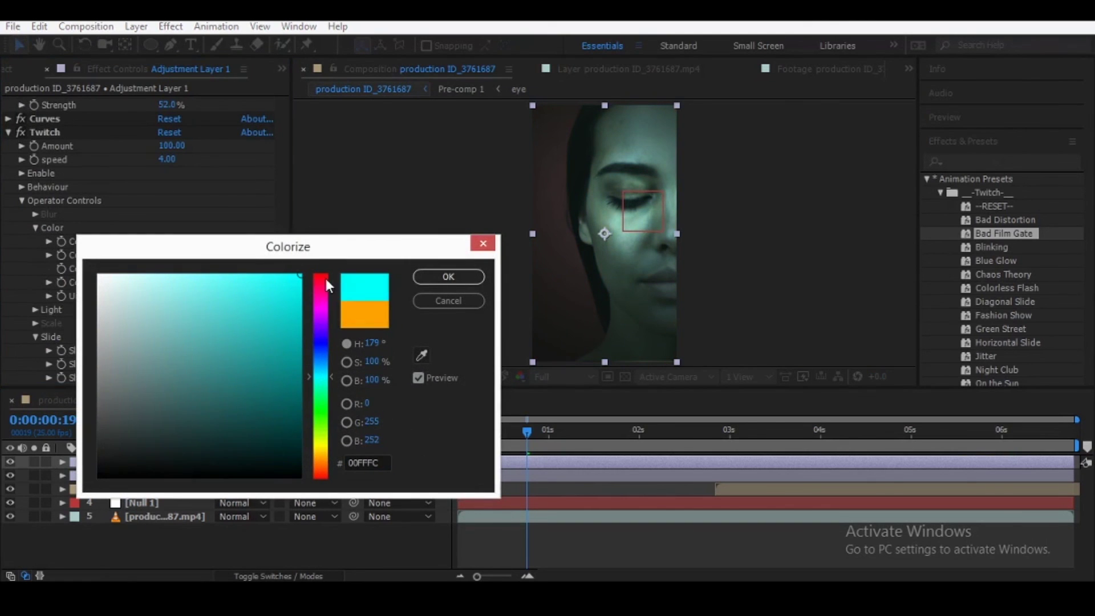
left_click(442, 277)
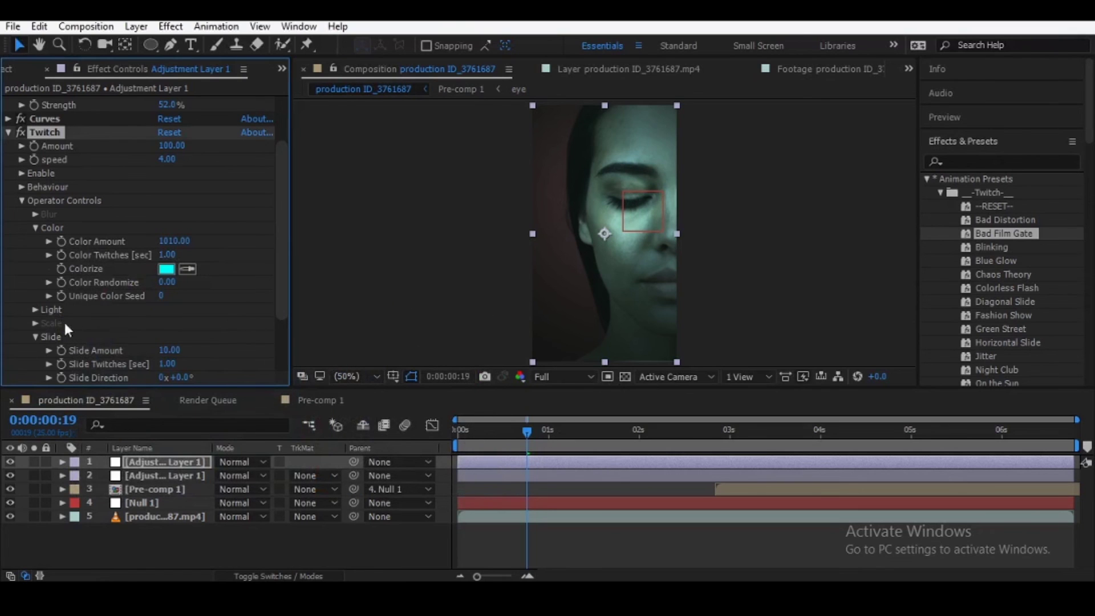
Set Twitch Light Behaviour to Darker and scrub ahead to check the glitch
left_click(31, 309)
left_click(207, 350)
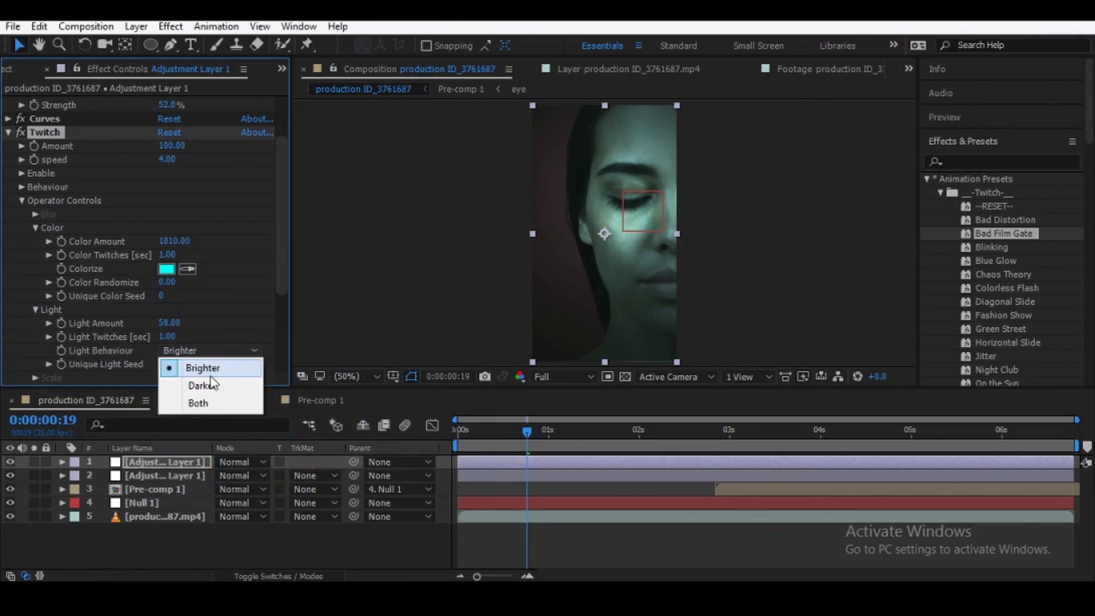
left_click(211, 383)
mouse_move(477, 432)
left_mouse_down()
mouse_move(675, 433)
mouse_move(608, 451)
left_mouse_up()
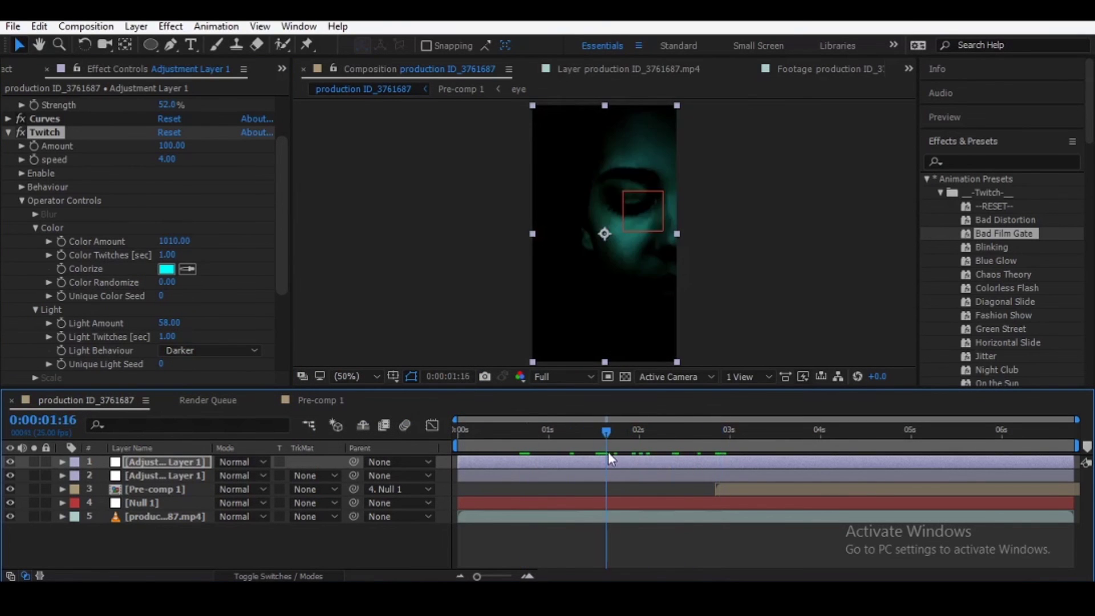
Lower the Twitch Slide Amount from 10 to 1 and preview from near the start
left_click_drag(608, 451, 610, 447)
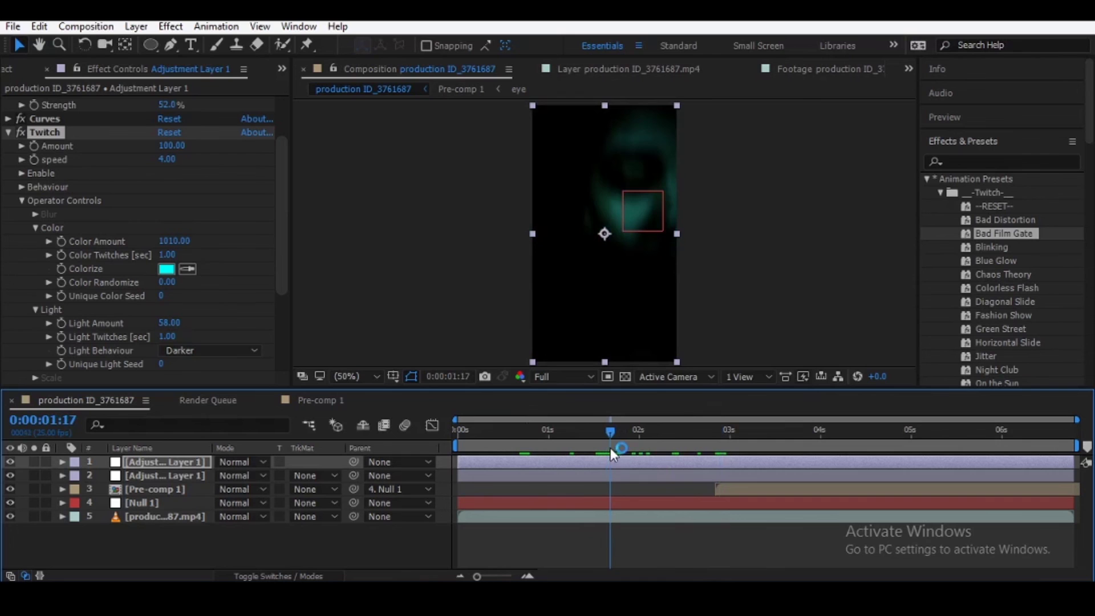
scroll(25, 323, "down", 3)
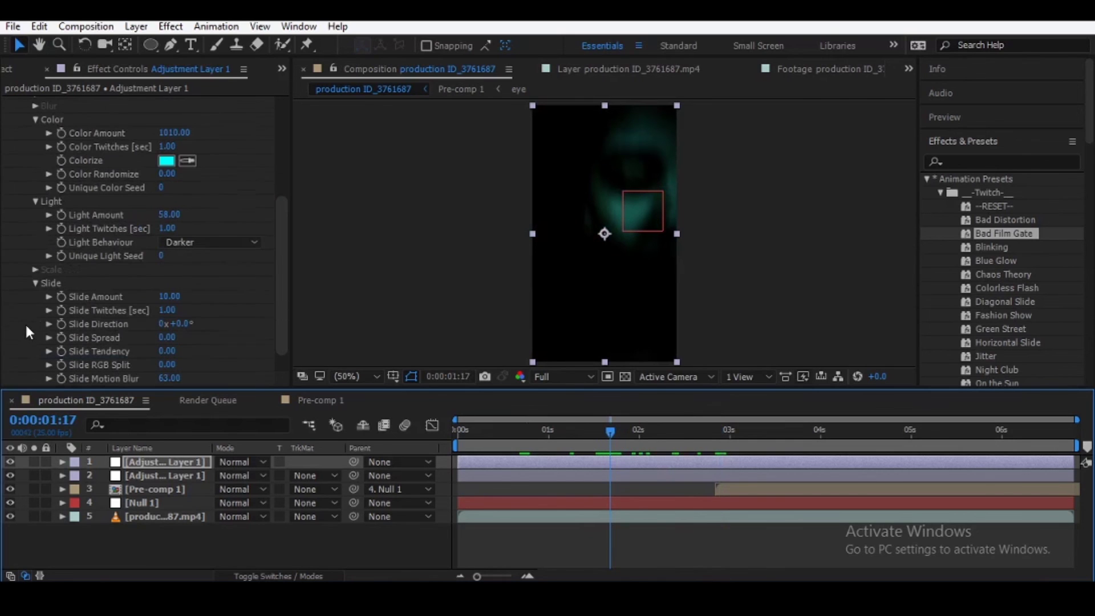
left_click(168, 296)
left_click(164, 296)
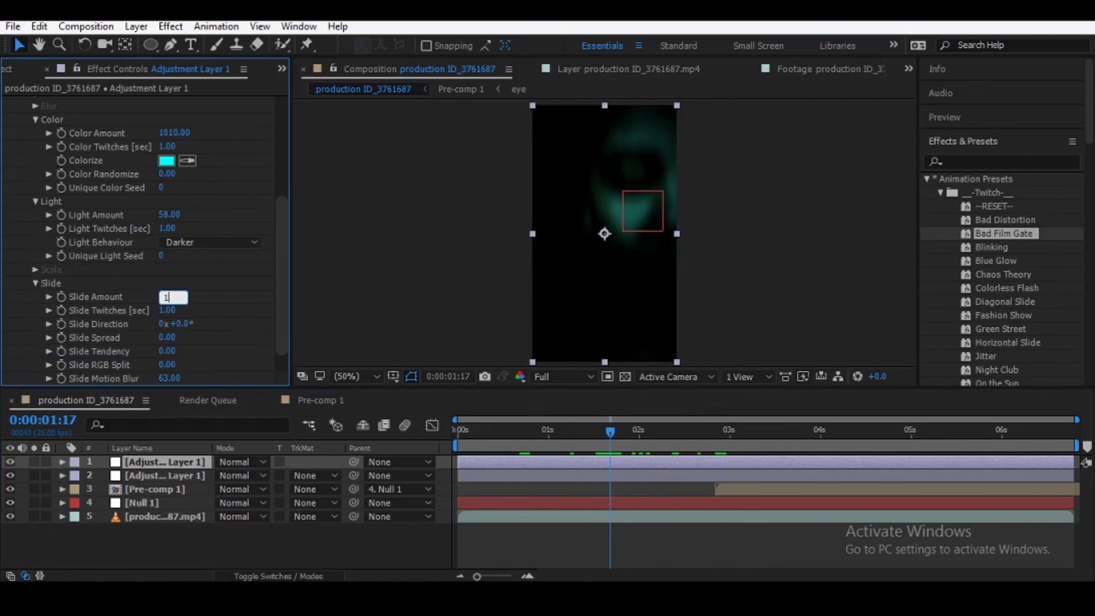
key("Return")
left_click_drag(615, 427, 483, 465)
key("space")
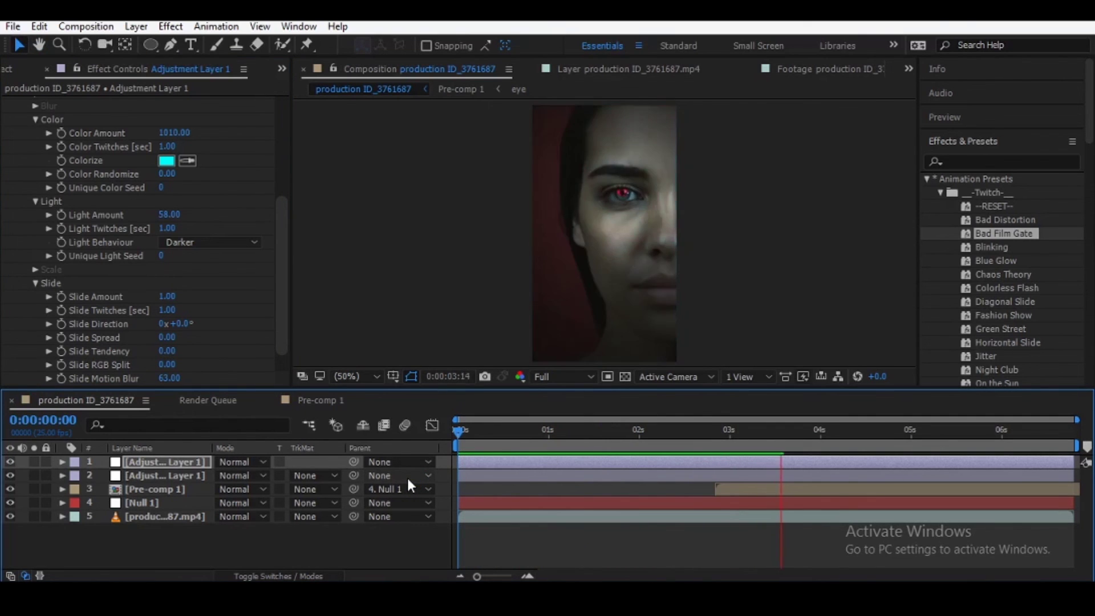
Fit Pre-comp 1 in the viewer, then stop playback zoomed to 200% on the eye
left_click(409, 483)
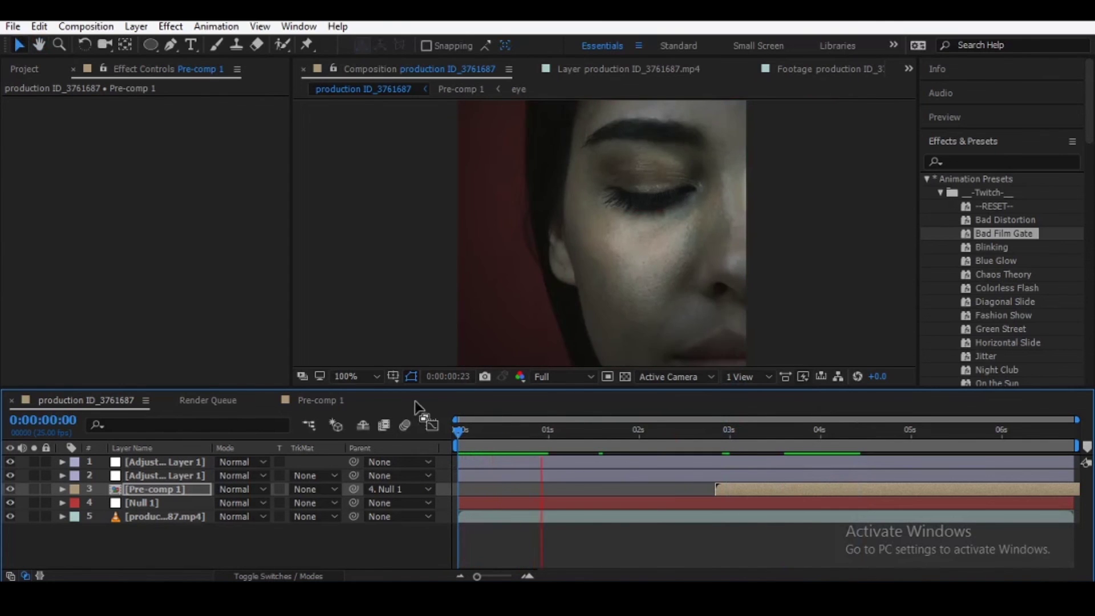
left_click(345, 375)
left_click(397, 107)
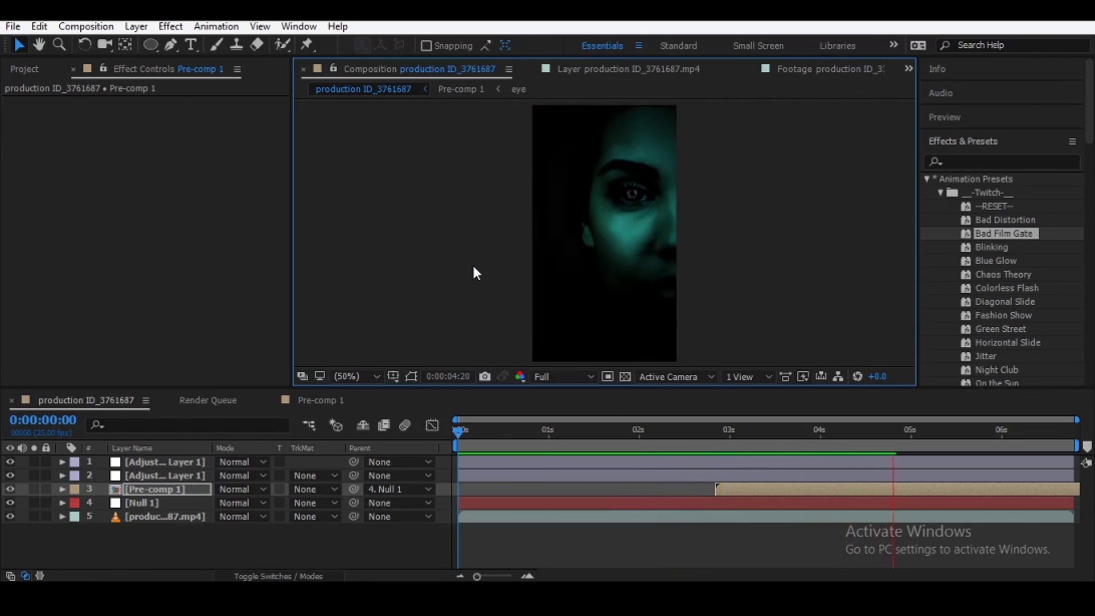
key("space")
scroll(747, 201, "up", 3)
left_click_drag(603, 308, 580, 344)
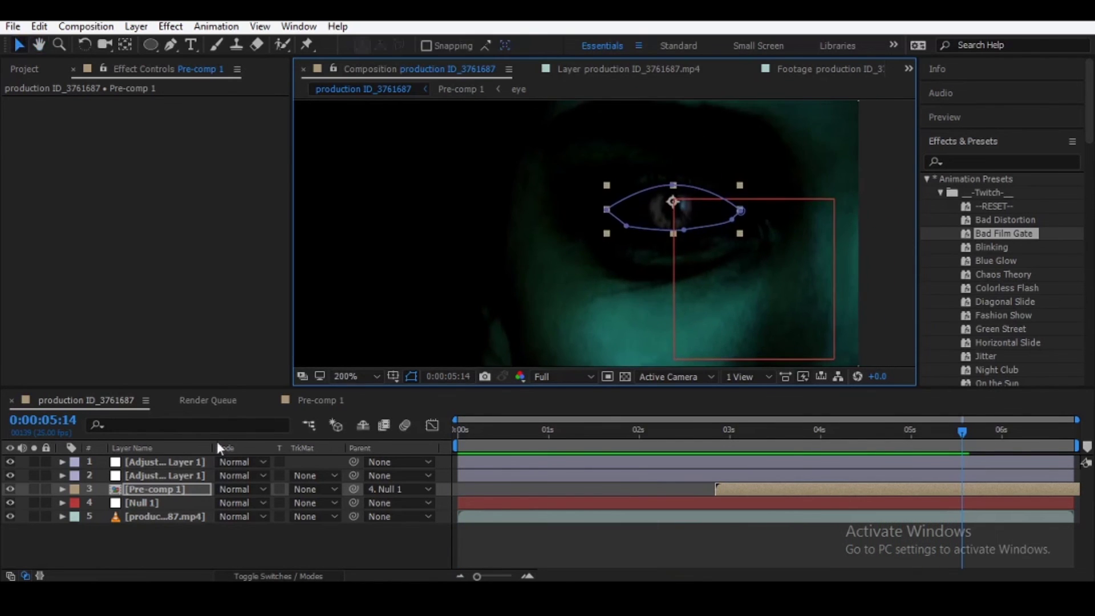
Add a Drop Shadow layer style to Pre-comp 1
right_click(170, 487)
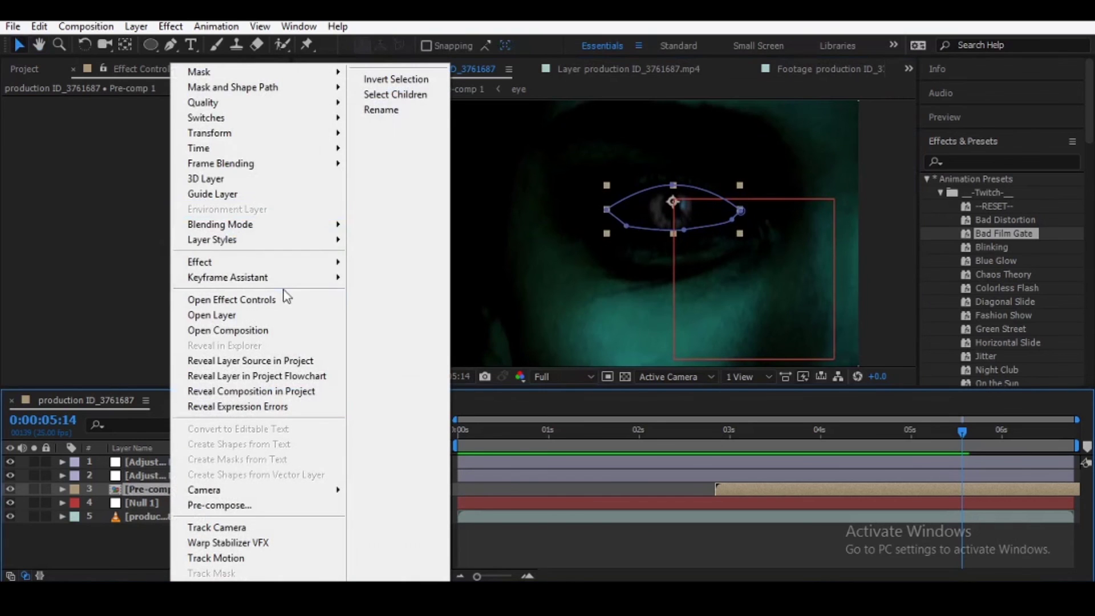
mouse_move(273, 242)
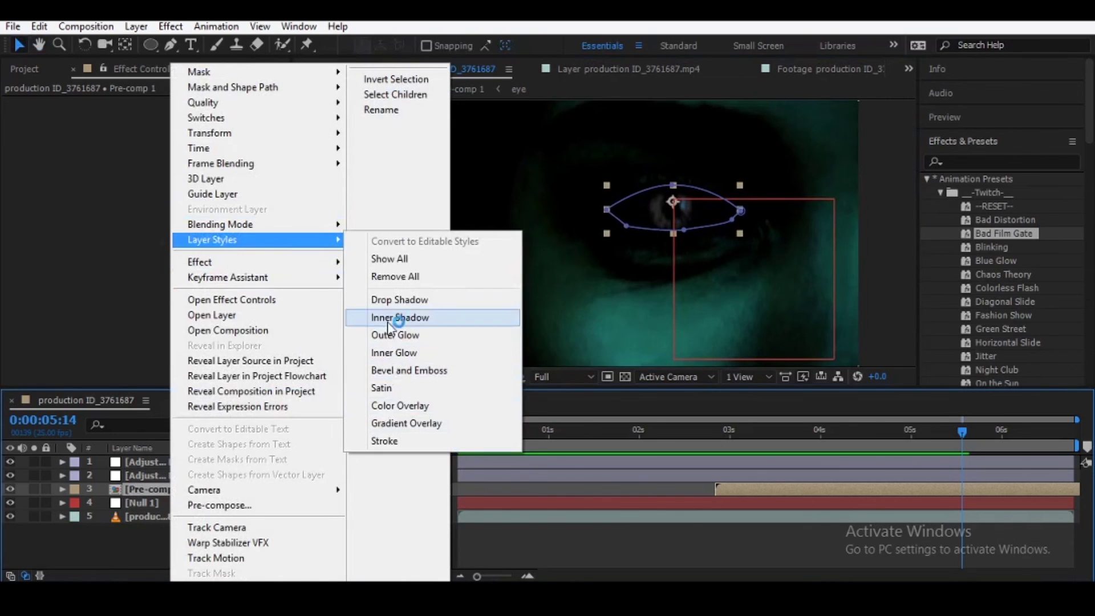
left_click(385, 300)
left_click(523, 492)
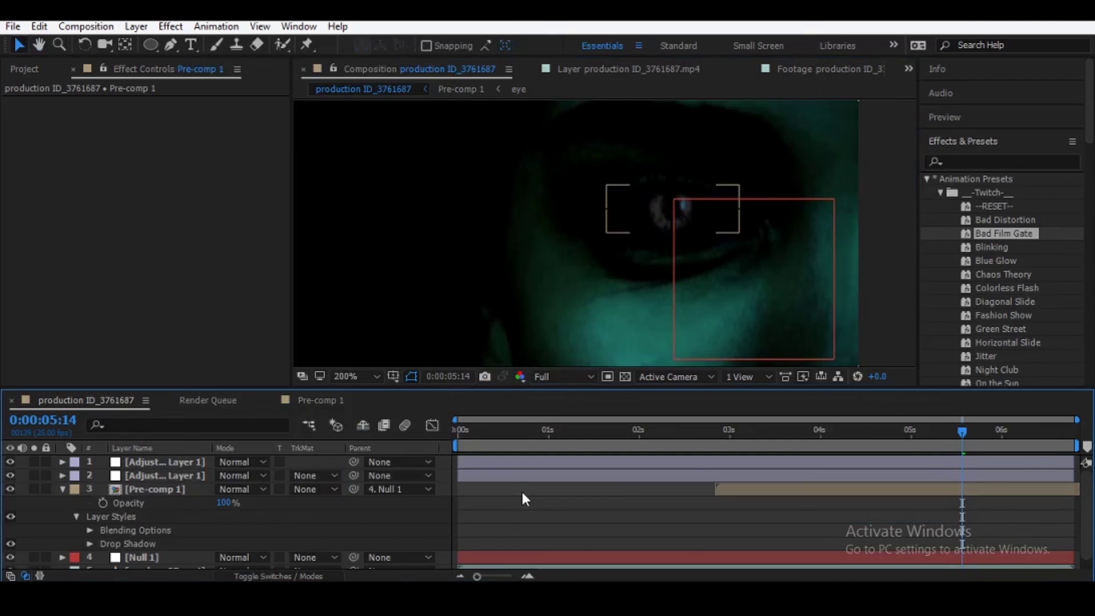
Preview the finished clip and fit the whole frame in the viewer
left_click_drag(723, 434, 1029, 447)
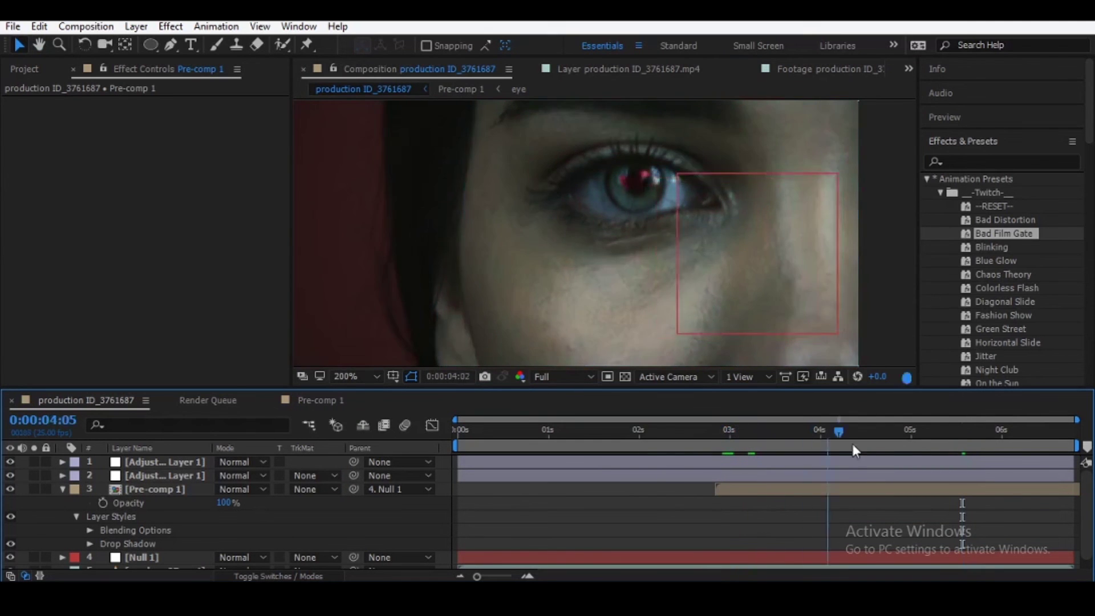
key("space")
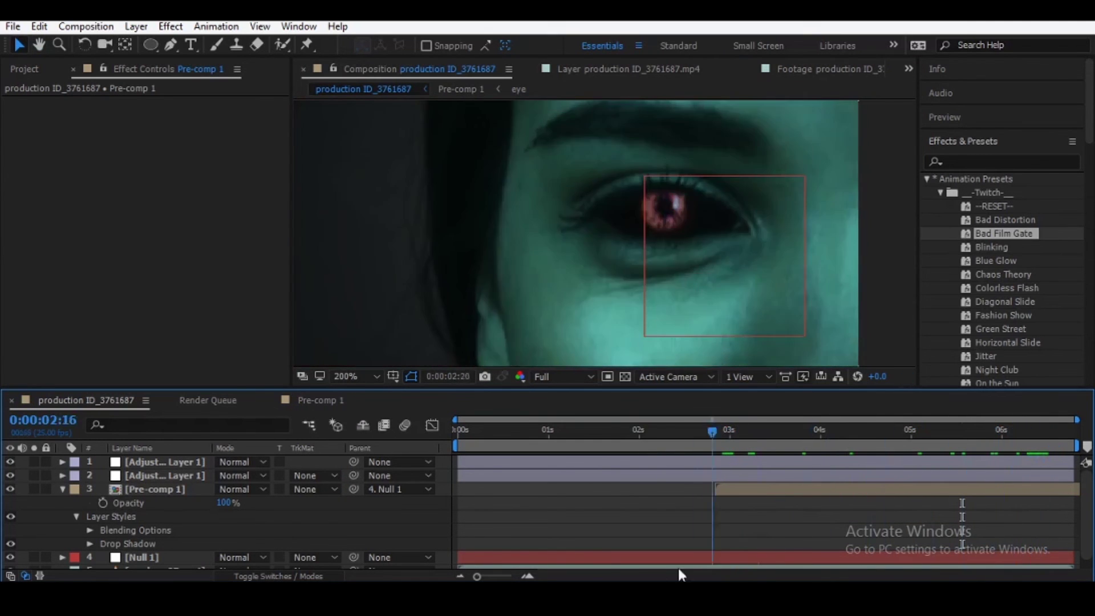
key("comma")
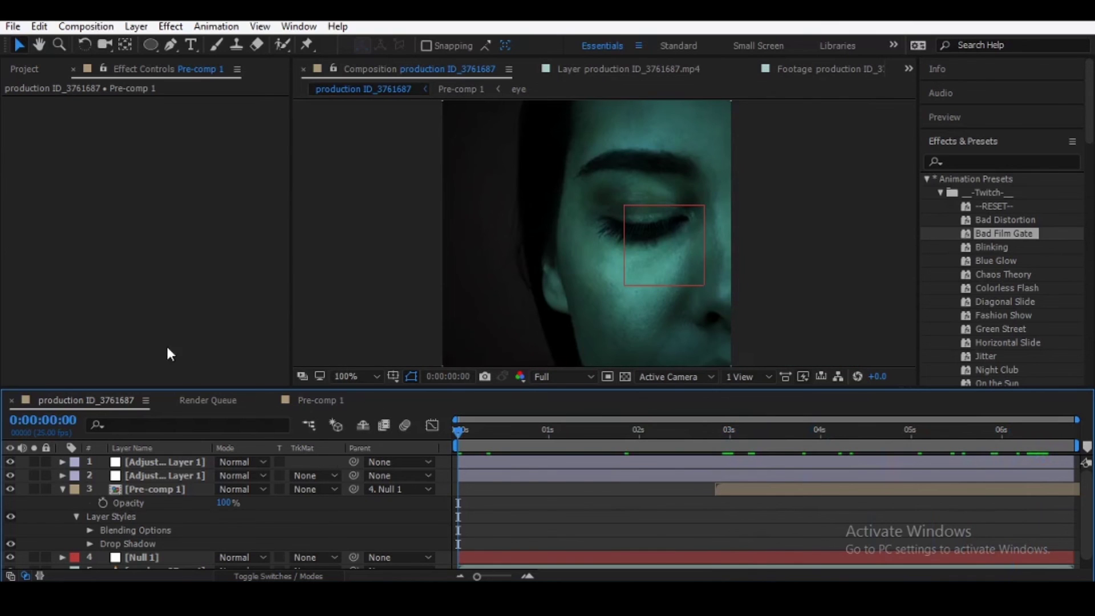
left_click(358, 377)
left_click(401, 104)
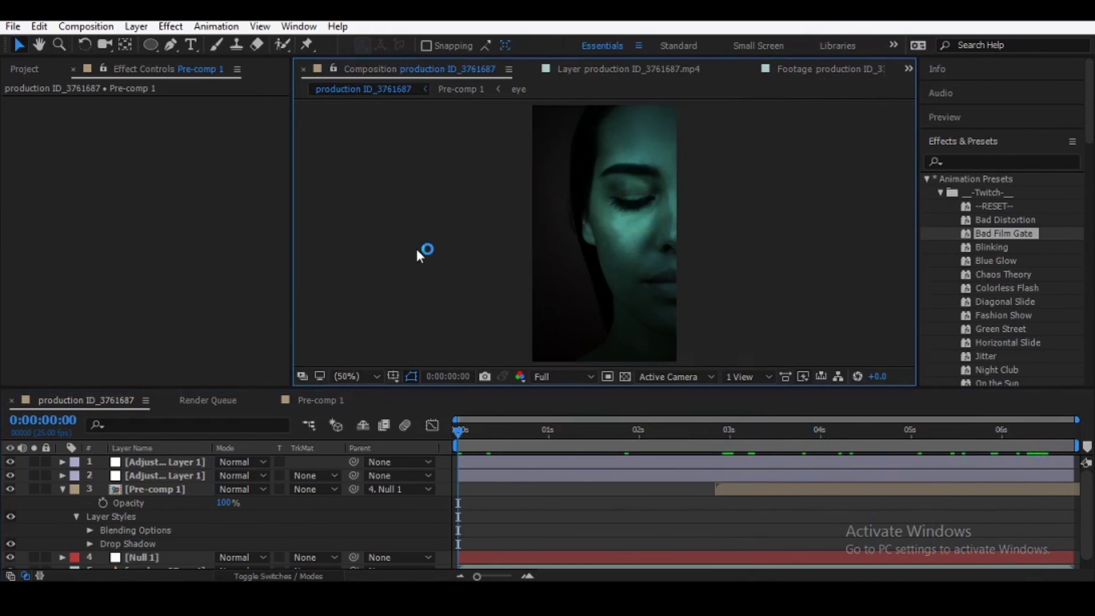